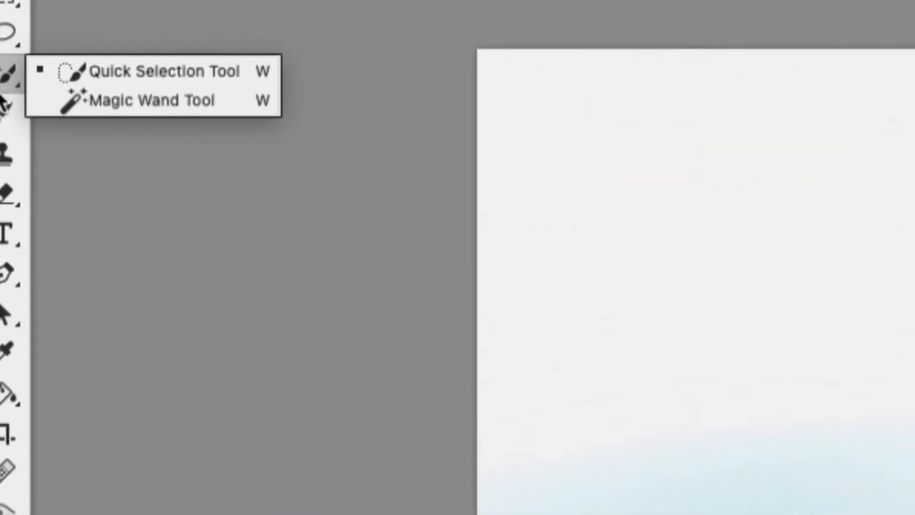
Step: Select the woman with the Quick Selection tool's Select Subject option and mask out her background with a layer mask
click(206, 71)
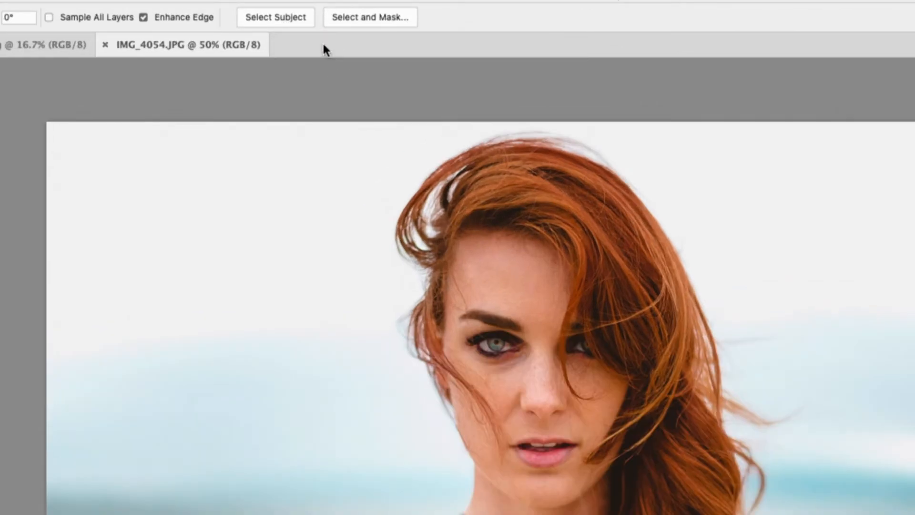
click(285, 19)
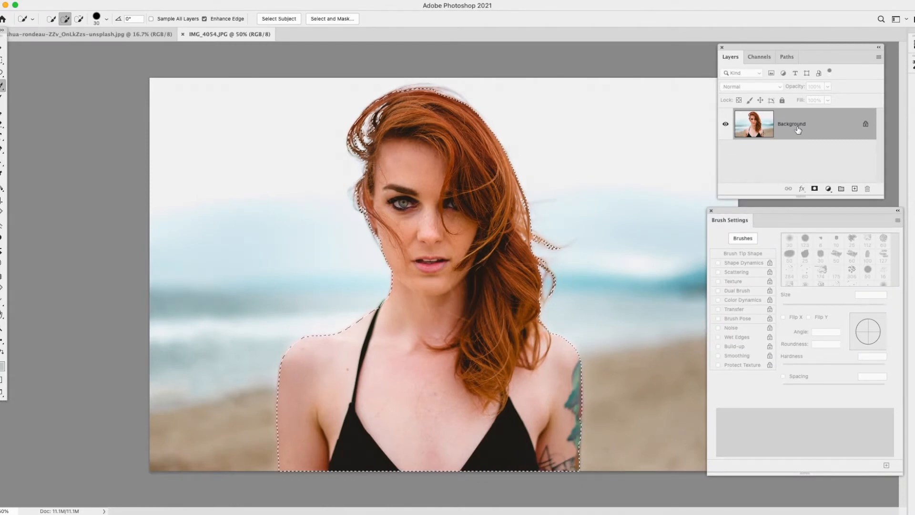
click(815, 189)
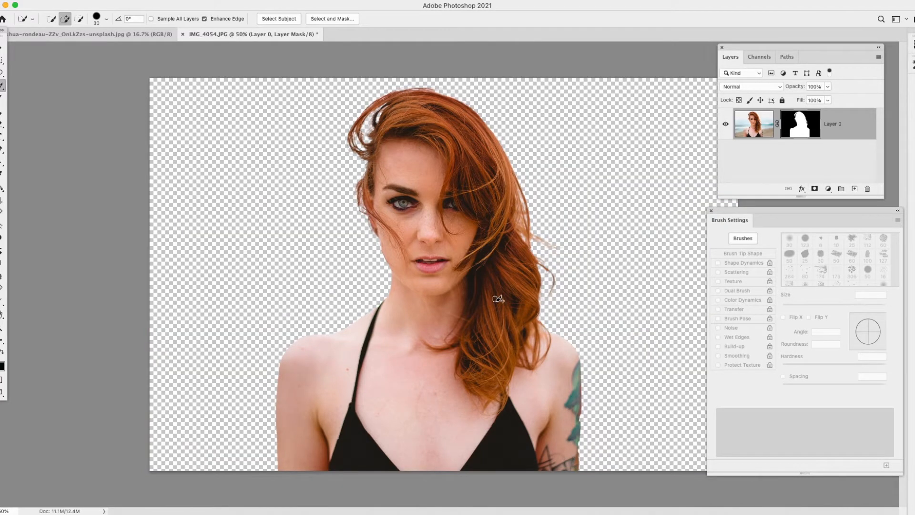
Step: Move the masked woman from IMG_4054.JPG into the castle photo and place her along its lower edge
click(2, 49)
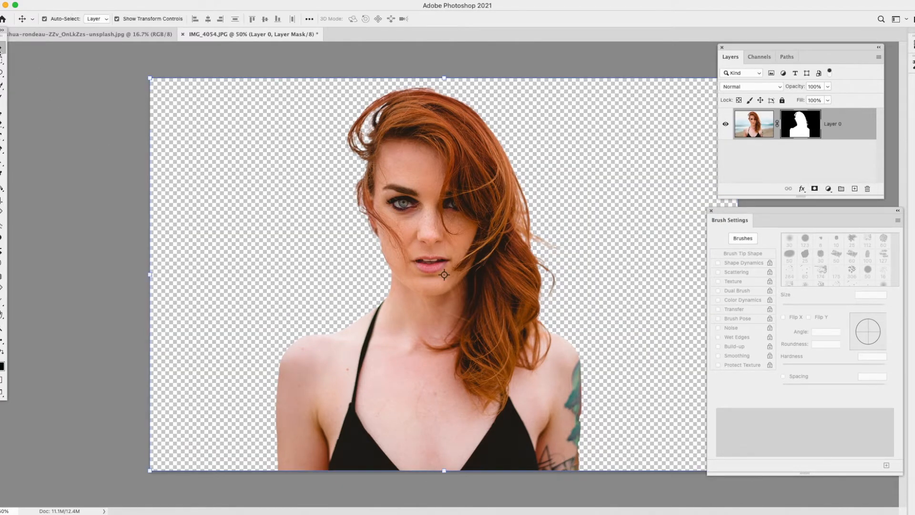
drag(422, 181, 158, 35)
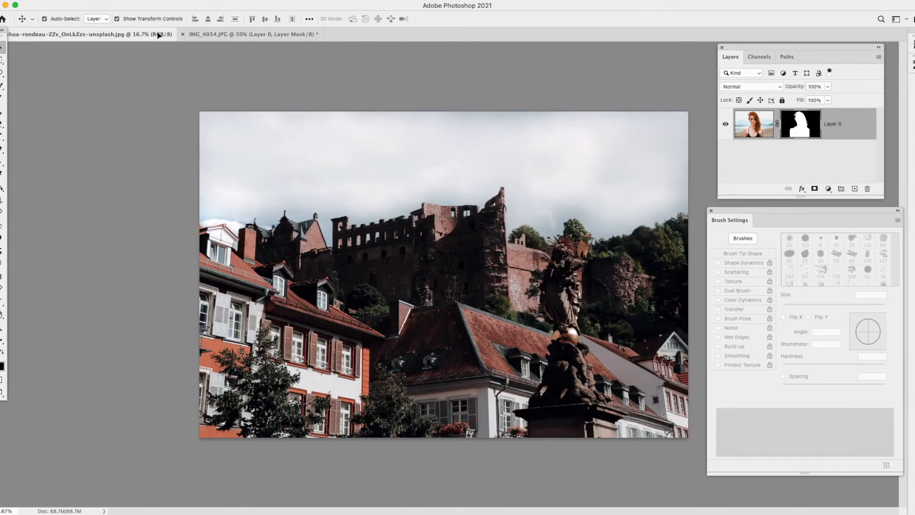
drag(435, 274, 500, 343)
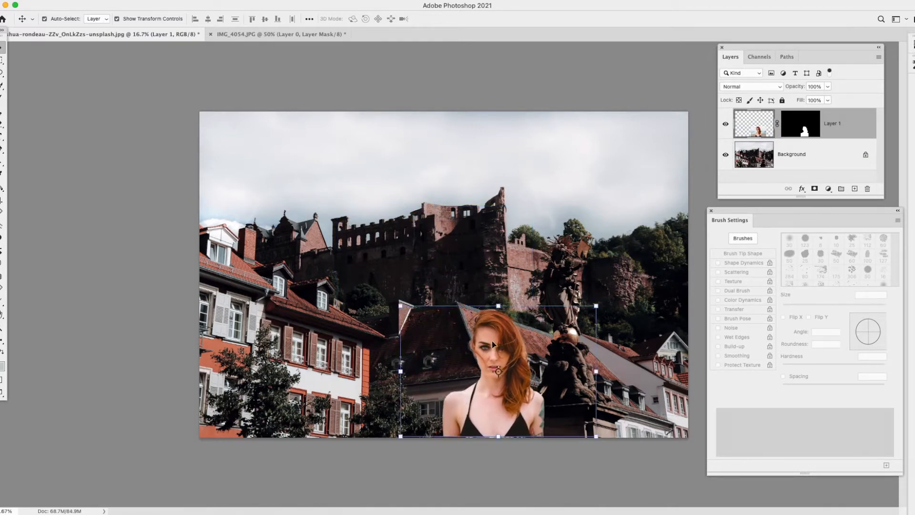
Step: Scale the woman's layer to 239.07% and shift her to the right half of the castle photo
drag(400, 306, 155, 80)
drag(367, 220, 532, 222)
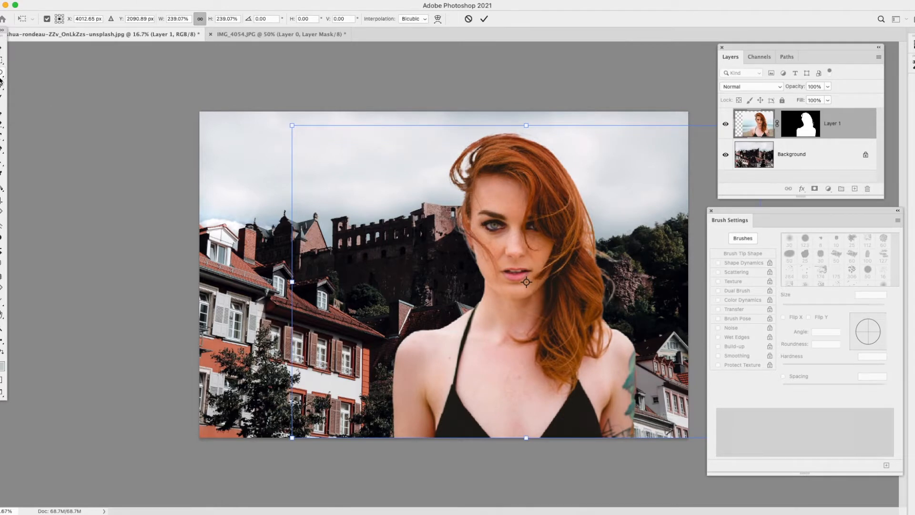
click(2, 73)
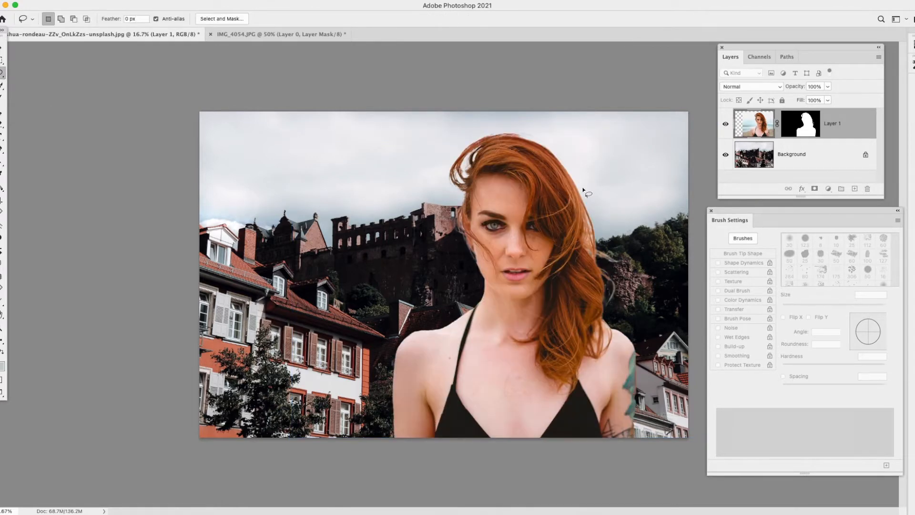
Step: Target the mask of Layer 1 near the left shoulder and set the soft brush size to 22 px
click(811, 127)
key(z)
click(536, 353)
click(526, 341)
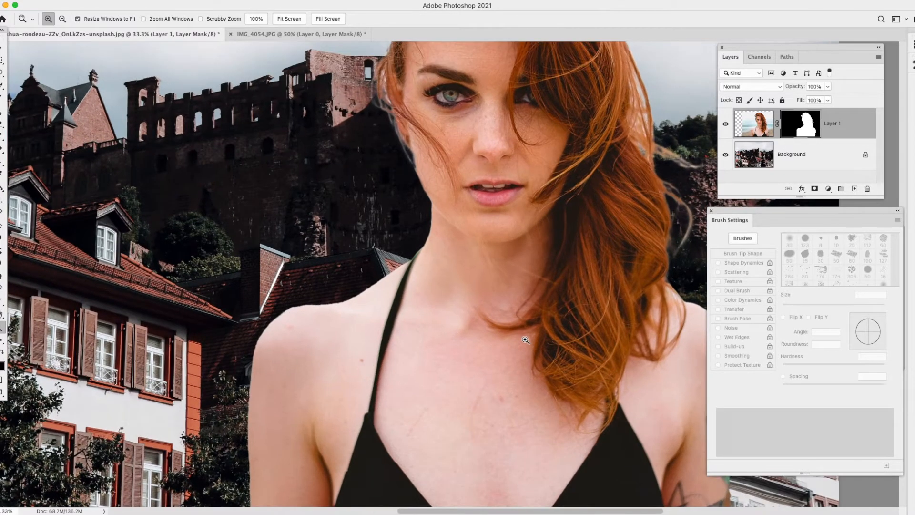
click(435, 194)
click(396, 164)
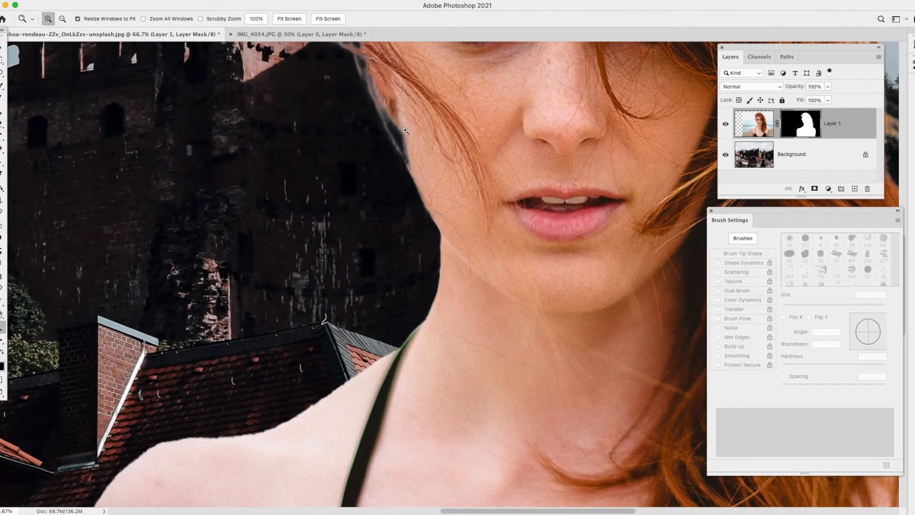
scroll(248, 428, down, 8)
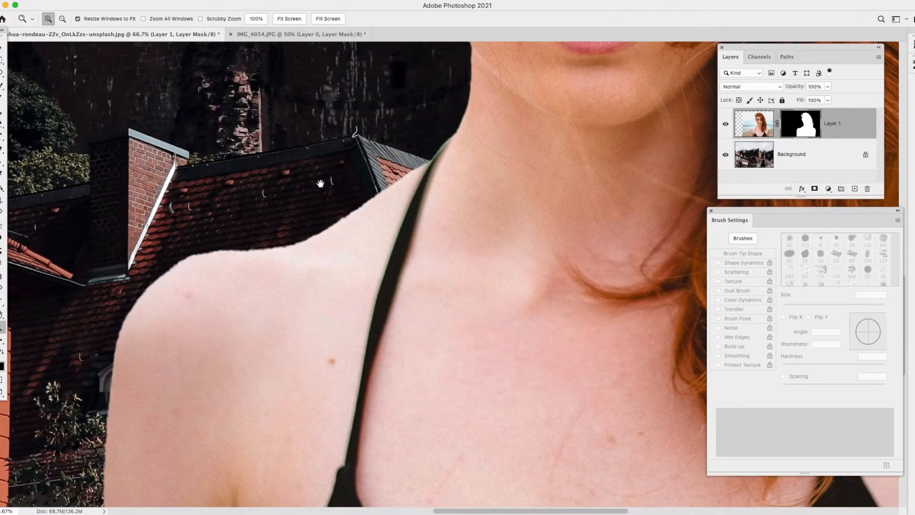
click(295, 247)
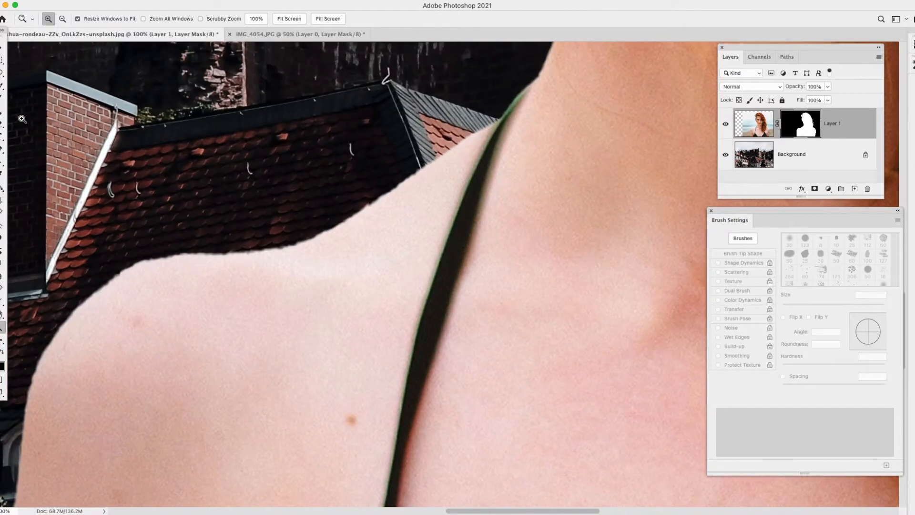
click(2, 98)
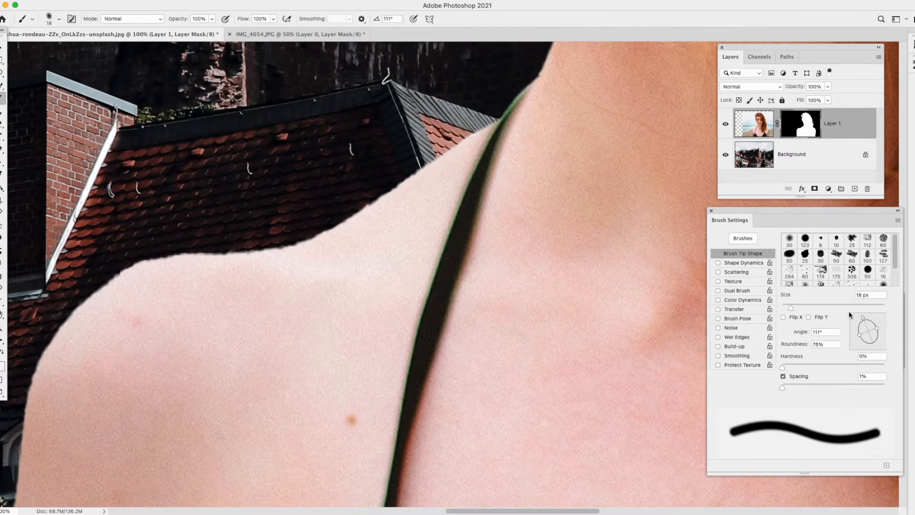
click(799, 307)
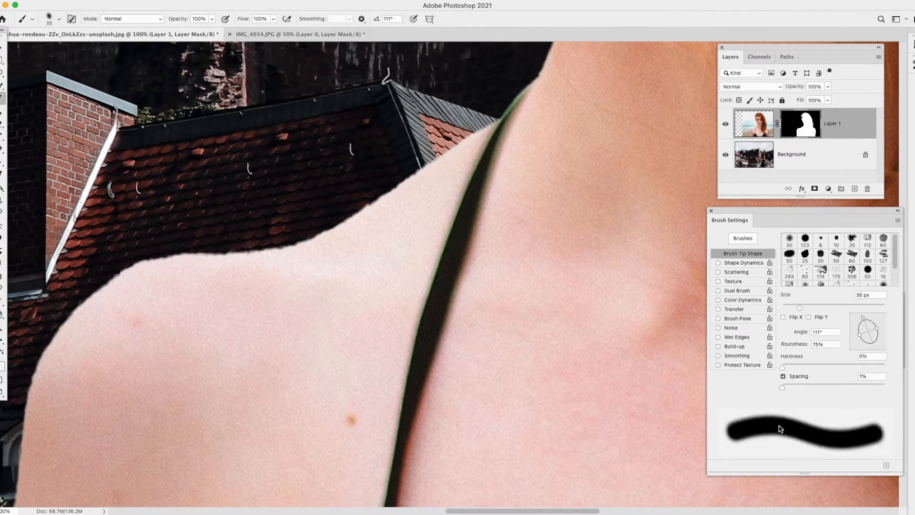
drag(800, 308, 794, 309)
Step: Paint black on the mask along the left shoulder to smooth the rough cut-out edge
mouse_move(301, 249)
mouse_down()
mouse_move(367, 207)
mouse_move(365, 273)
mouse_move(418, 216)
mouse_move(396, 264)
mouse_move(458, 122)
mouse_up()
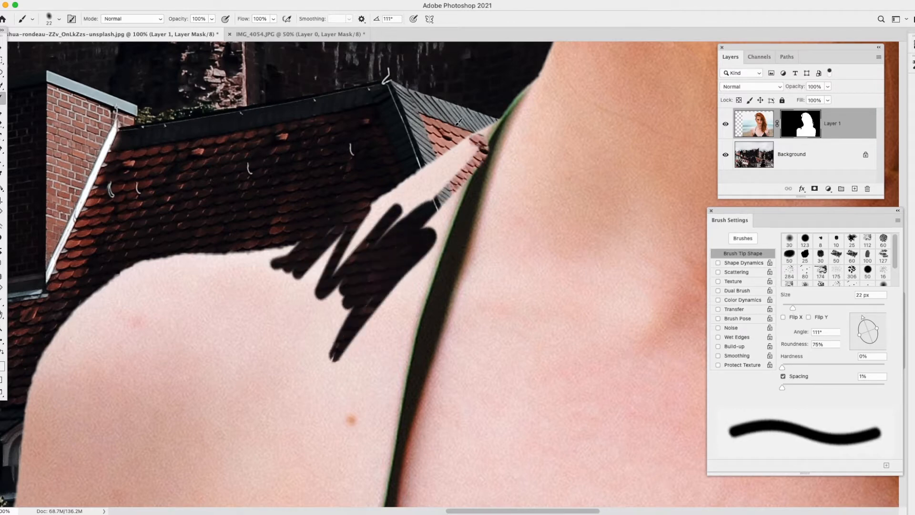
key(super+z)
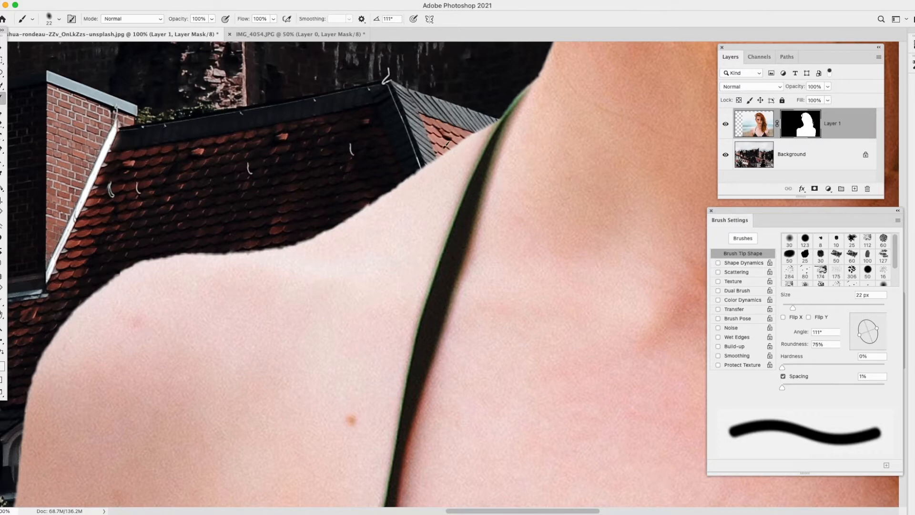
mouse_move(350, 207)
mouse_down()
mouse_move(493, 105)
mouse_move(402, 179)
mouse_move(487, 112)
mouse_move(421, 159)
mouse_move(495, 117)
mouse_move(419, 163)
mouse_move(498, 116)
mouse_move(328, 229)
mouse_move(278, 247)
mouse_move(150, 267)
mouse_move(70, 311)
mouse_move(159, 260)
mouse_move(226, 249)
mouse_move(102, 280)
mouse_move(73, 316)
mouse_up()
mouse_move(106, 281)
mouse_down()
mouse_move(44, 355)
mouse_move(15, 442)
mouse_move(25, 409)
mouse_up()
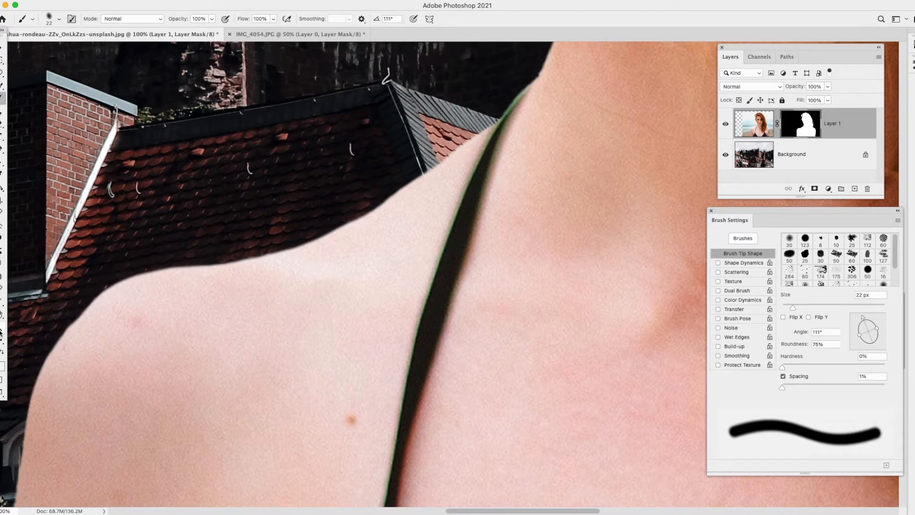
Step: Paint white on the mask to restore the missing notch in the tattooed arm's edge, trimming the overspill with black
click(2, 329)
right_click(395, 184)
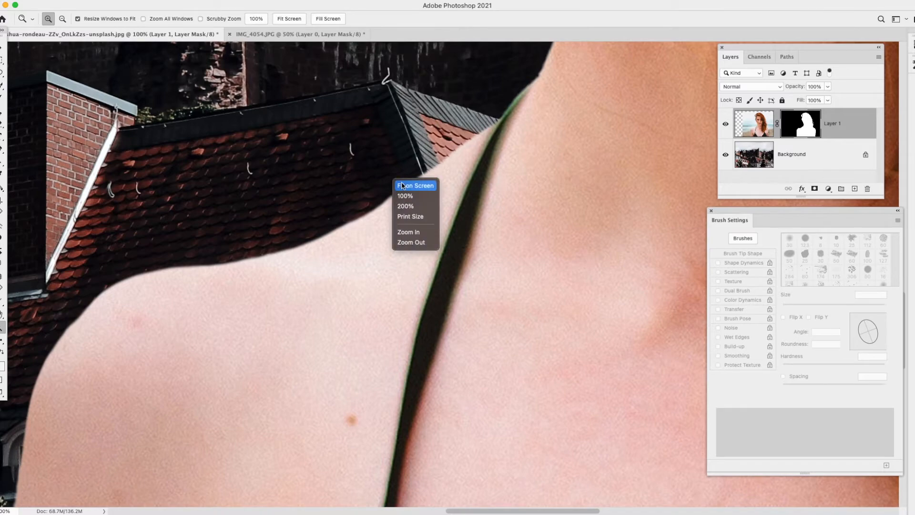
click(404, 186)
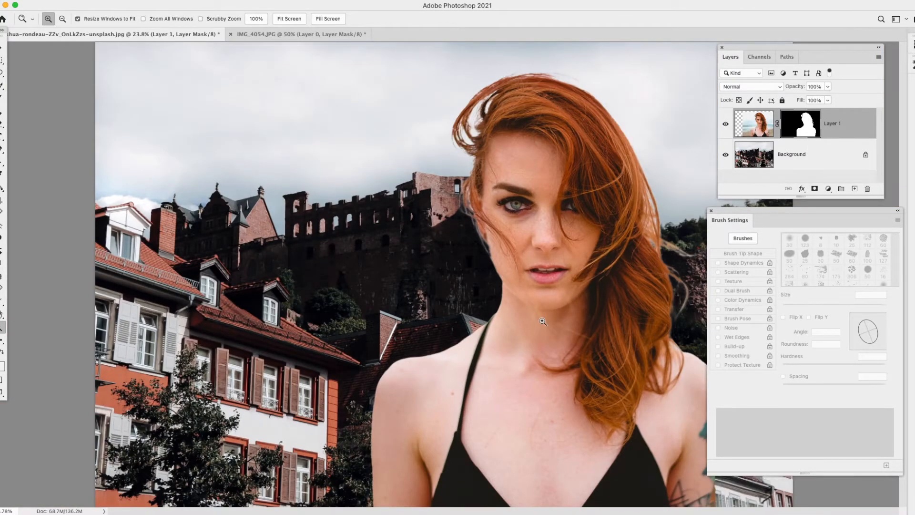
click(681, 379)
click(681, 378)
click(681, 379)
click(681, 379)
drag(647, 327, 353, 284)
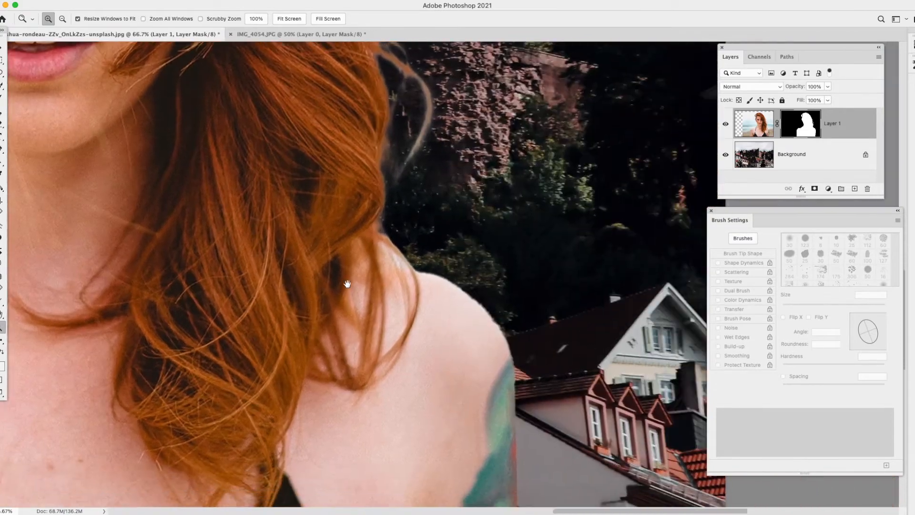
drag(489, 406, 462, 236)
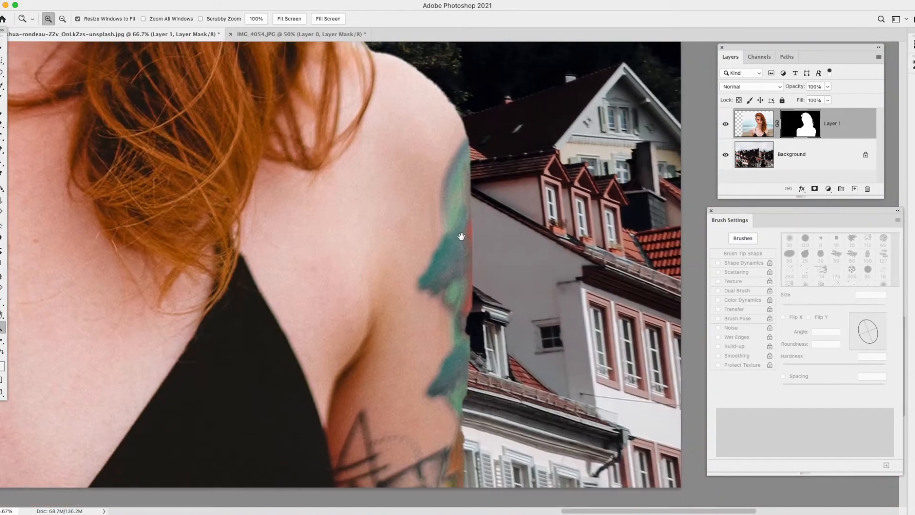
click(470, 350)
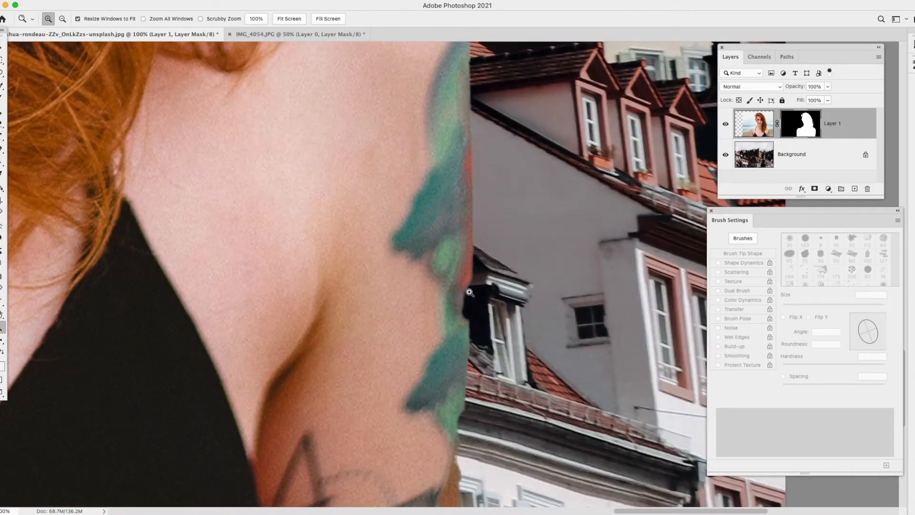
drag(442, 373, 430, 303)
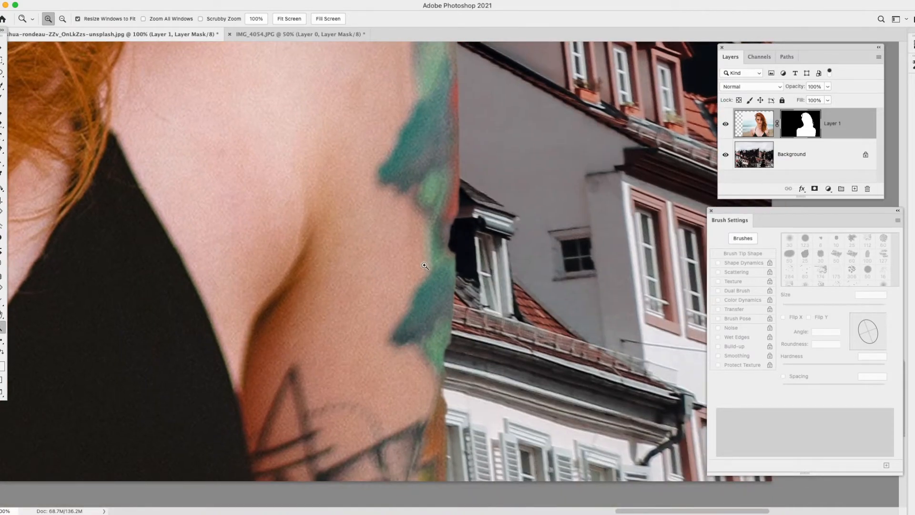
key(r)
drag(342, 188, 511, 196)
click(466, 294)
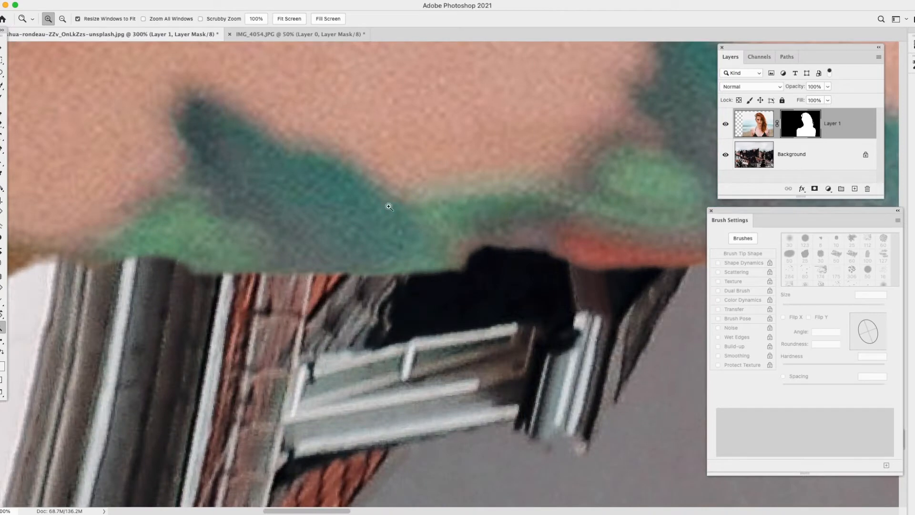
click(1, 100)
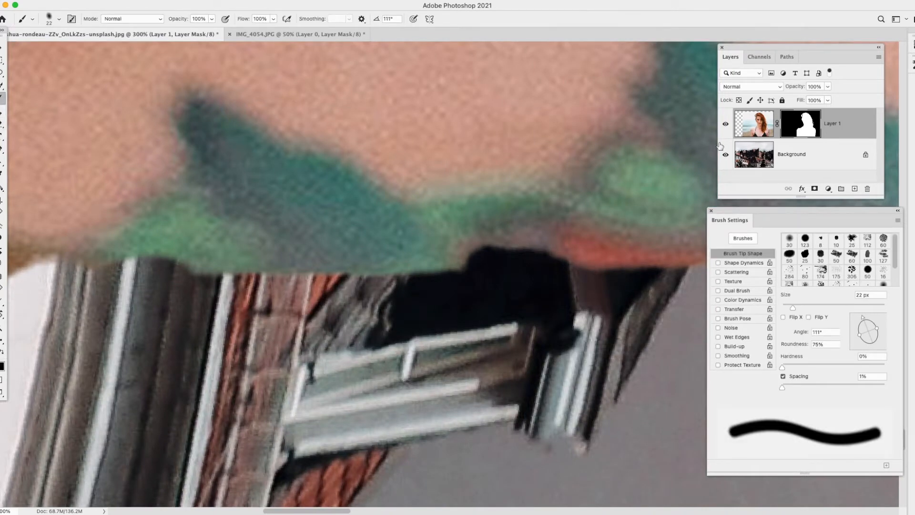
mouse_move(449, 268)
mouse_down()
mouse_move(474, 252)
mouse_move(425, 259)
mouse_move(605, 246)
mouse_move(336, 256)
mouse_up()
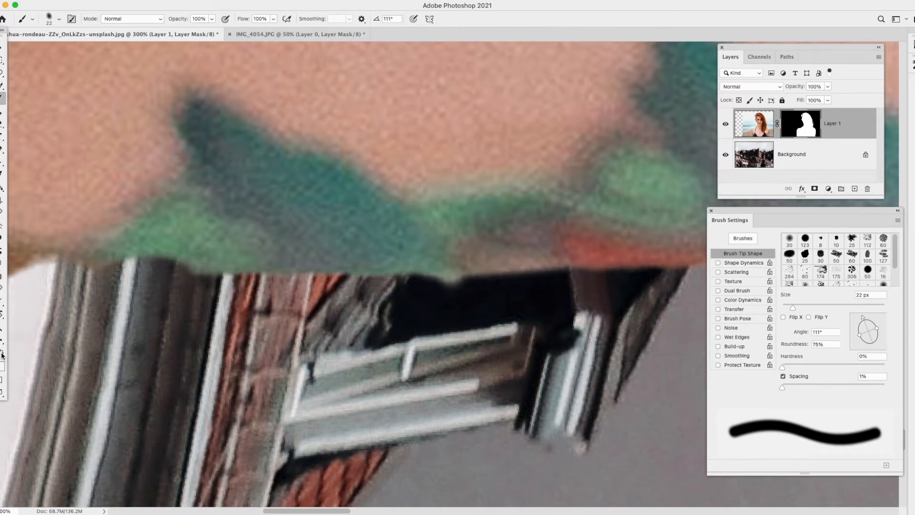
mouse_move(442, 304)
mouse_down()
mouse_move(438, 296)
mouse_move(461, 294)
mouse_move(417, 294)
mouse_move(449, 291)
mouse_up()
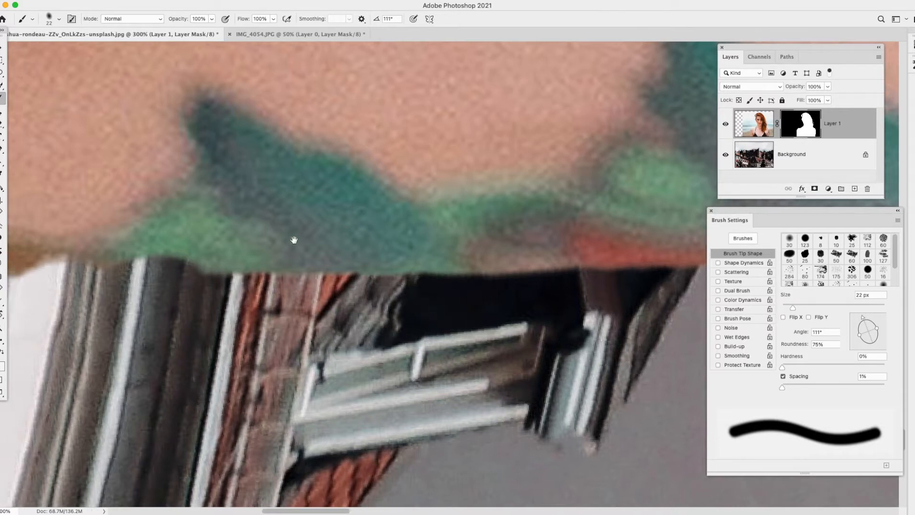
Step: Fill in the mask along the arm edge below the green tattoo with white and even out the excess with black
drag(292, 239, 578, 220)
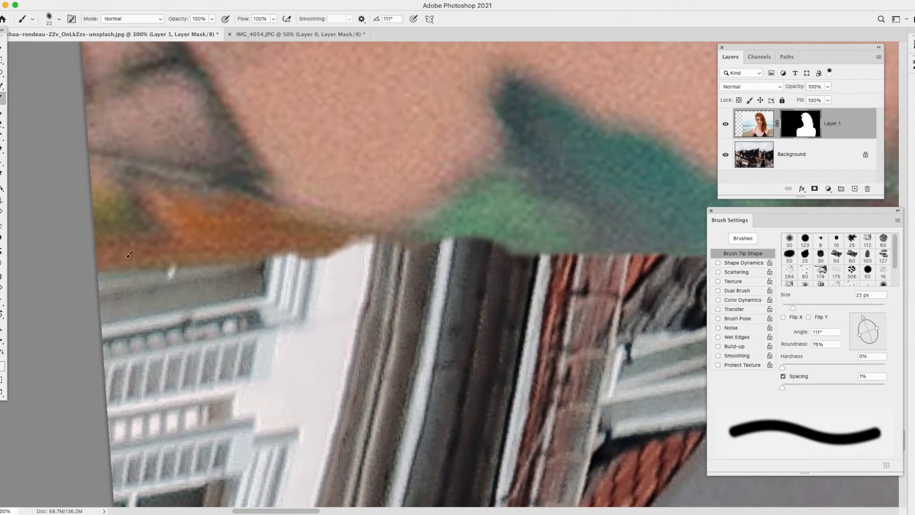
mouse_move(512, 231)
mouse_down()
mouse_move(429, 232)
mouse_move(509, 240)
mouse_move(464, 245)
mouse_move(417, 232)
mouse_up()
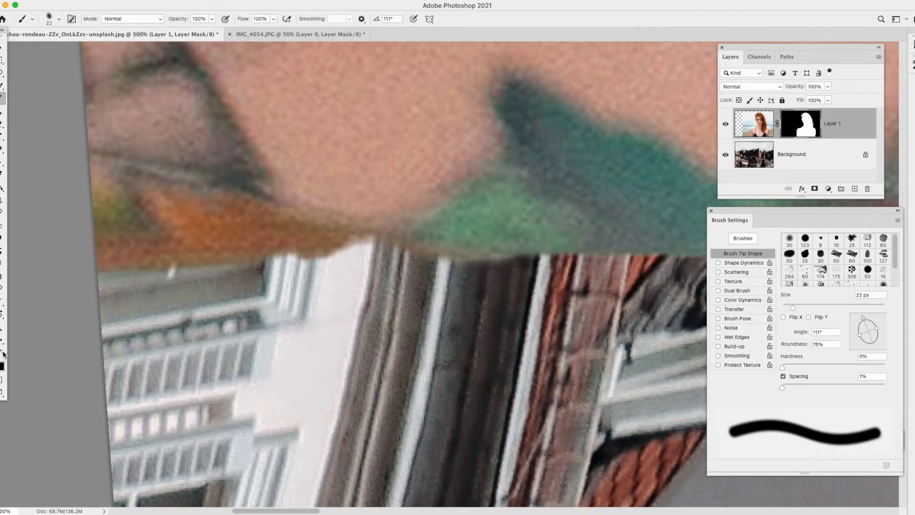
mouse_move(499, 268)
mouse_down()
mouse_move(396, 244)
mouse_move(513, 271)
mouse_up()
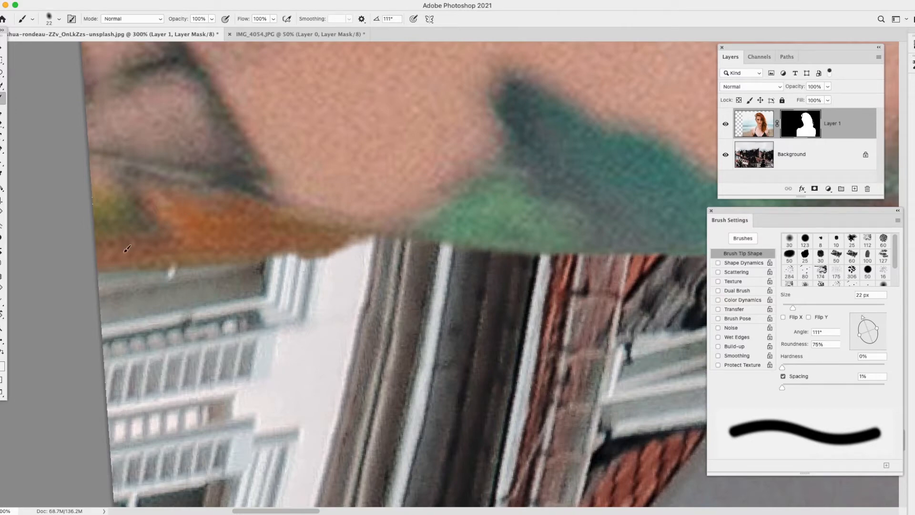
Step: Paint black on the mask to remove the leftover bulge along the tattooed arm's lower outer edge
click(3, 327)
alt+click(404, 243)
alt+click(404, 243)
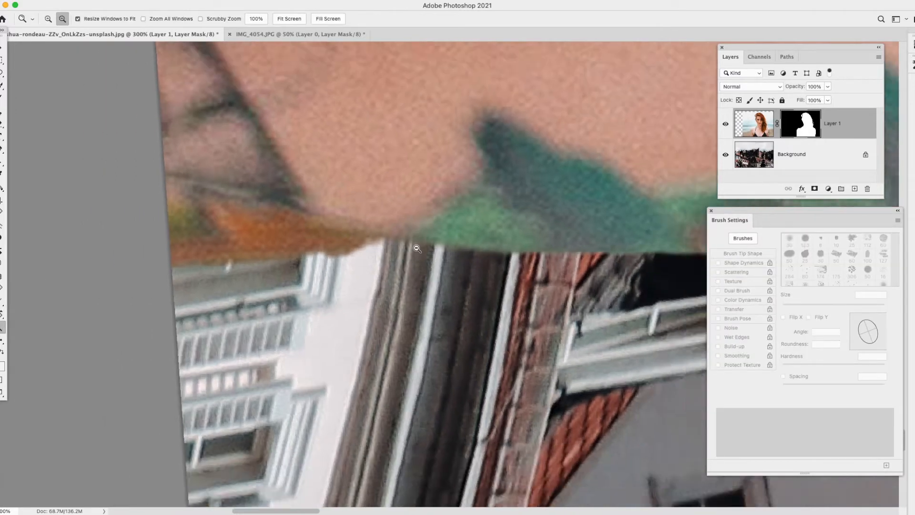
alt+click(450, 206)
alt+click(451, 206)
drag(482, 172, 436, 276)
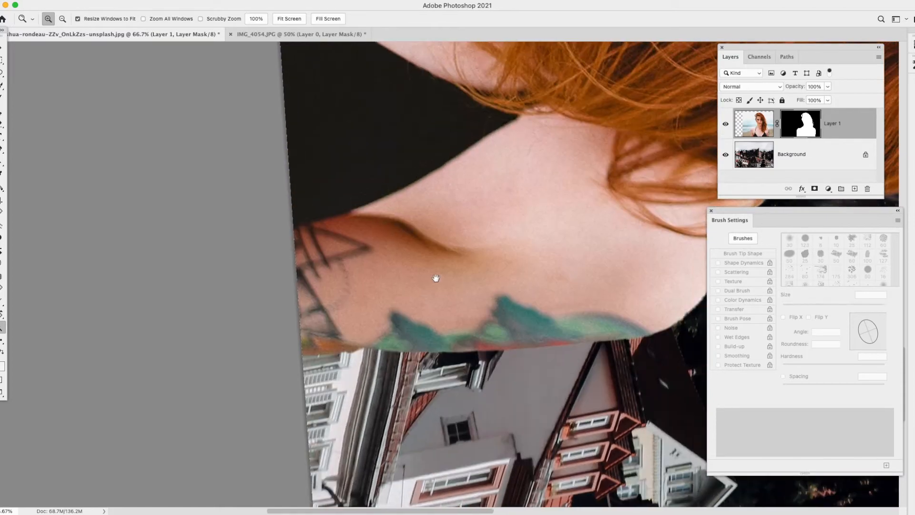
key(r)
drag(458, 172, 417, 282)
click(527, 387)
click(527, 386)
drag(491, 351, 417, 260)
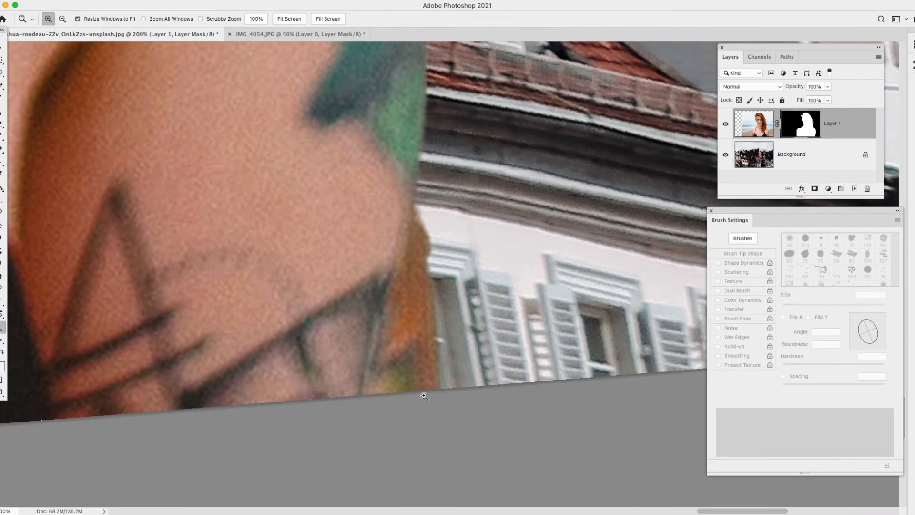
click(2, 98)
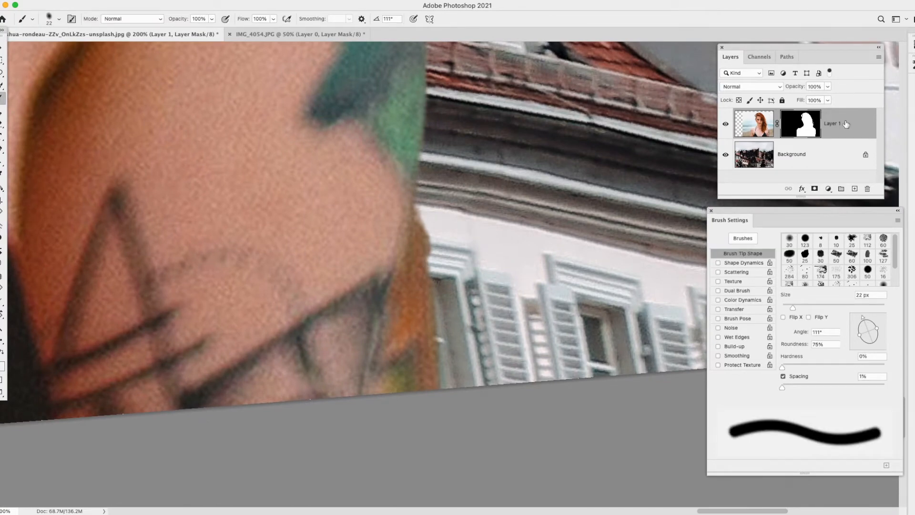
mouse_move(436, 303)
mouse_down()
mouse_move(424, 411)
mouse_move(415, 364)
mouse_move(444, 351)
mouse_up()
mouse_move(438, 197)
mouse_down()
mouse_move(429, 199)
mouse_move(377, 396)
mouse_up()
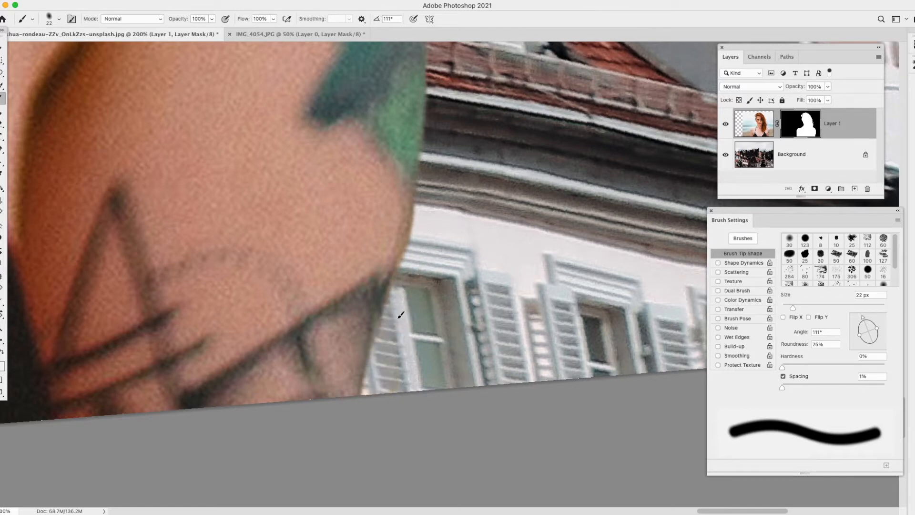
Step: Paint black on the mask along the lowest part of the tattooed arm's outer edge to trim the overspill
drag(397, 295, 357, 419)
drag(409, 139, 472, 218)
scroll(472, 347, up, 3)
scroll(472, 346, left, 3)
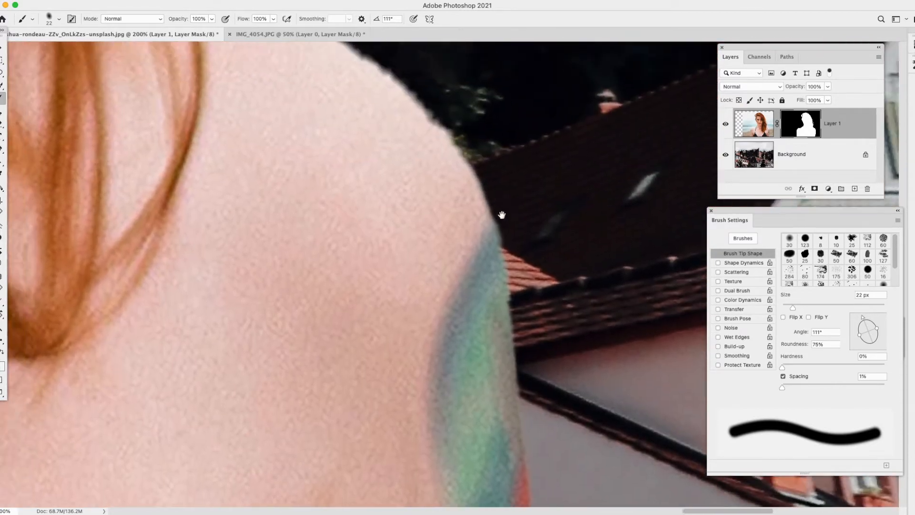
Step: Paint black on the mask along the tattooed shoulder's outer edge up to the hair to smooth the cut-out
drag(432, 119, 567, 244)
mouse_move(447, 138)
mouse_down()
mouse_move(455, 156)
mouse_move(530, 208)
mouse_up()
drag(494, 177, 554, 237)
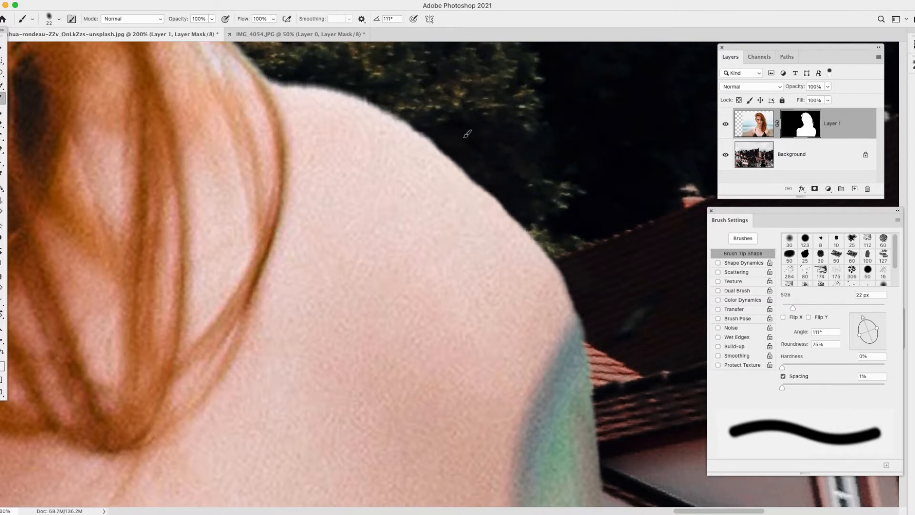
mouse_move(283, 78)
mouse_down()
mouse_move(356, 91)
mouse_move(413, 122)
mouse_up()
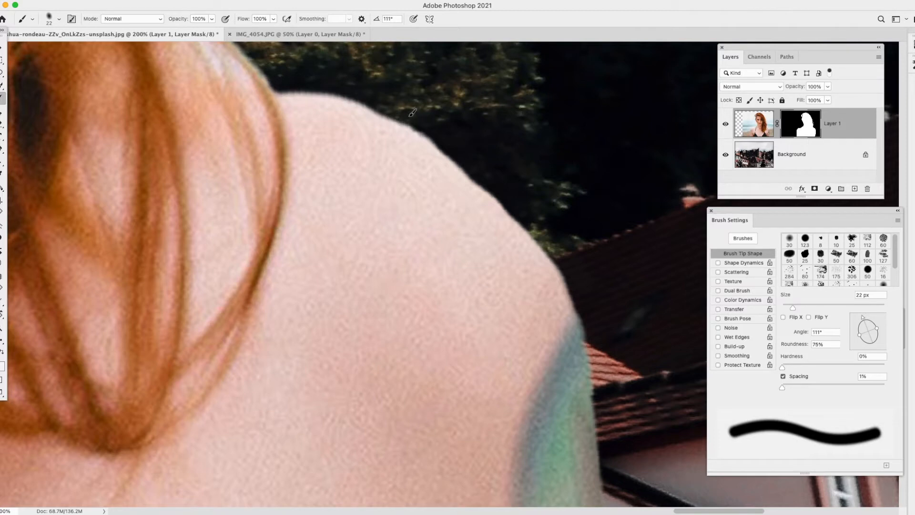
Step: Examine the cut-out edge where the hair meets the tattooed shoulder, close up and at reduced magnification
drag(327, 84, 560, 265)
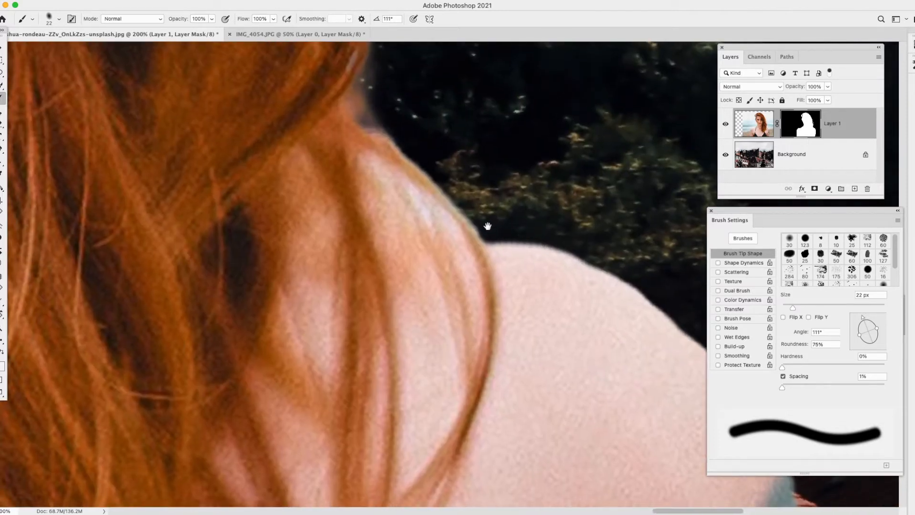
drag(402, 224, 489, 177)
drag(436, 222, 370, 241)
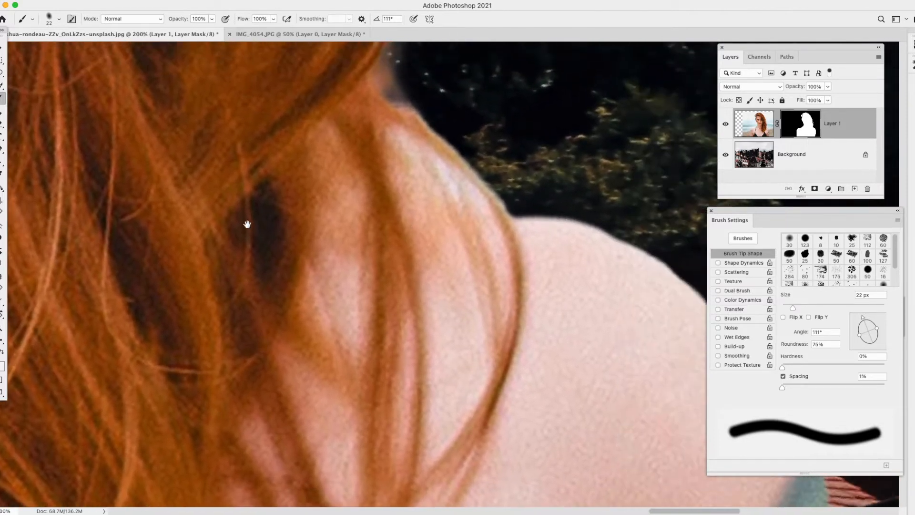
click(2, 328)
alt+click(413, 235)
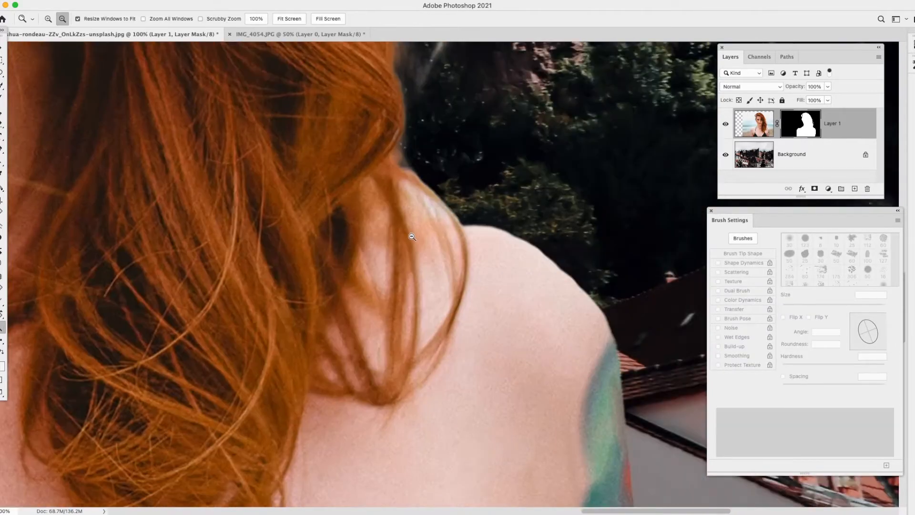
alt+click(414, 235)
drag(396, 218, 401, 280)
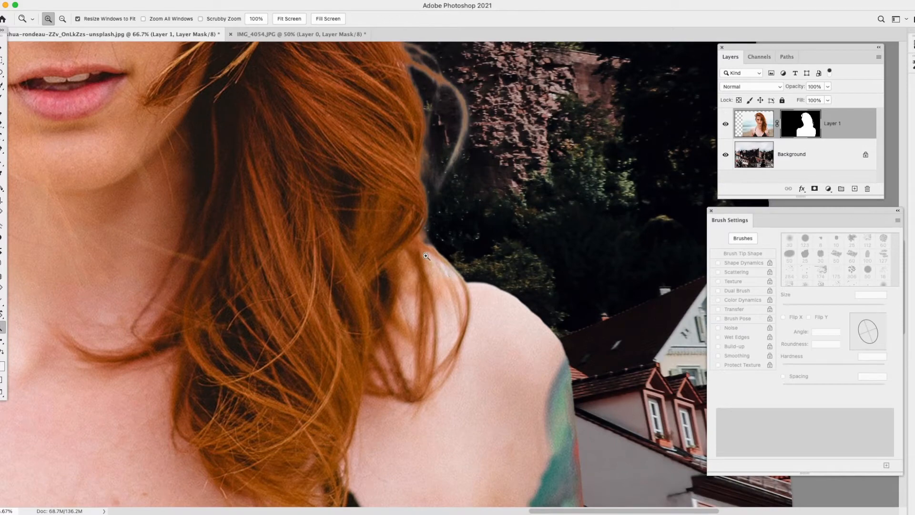
key(alt)
alt+click(372, 237)
alt+click(369, 234)
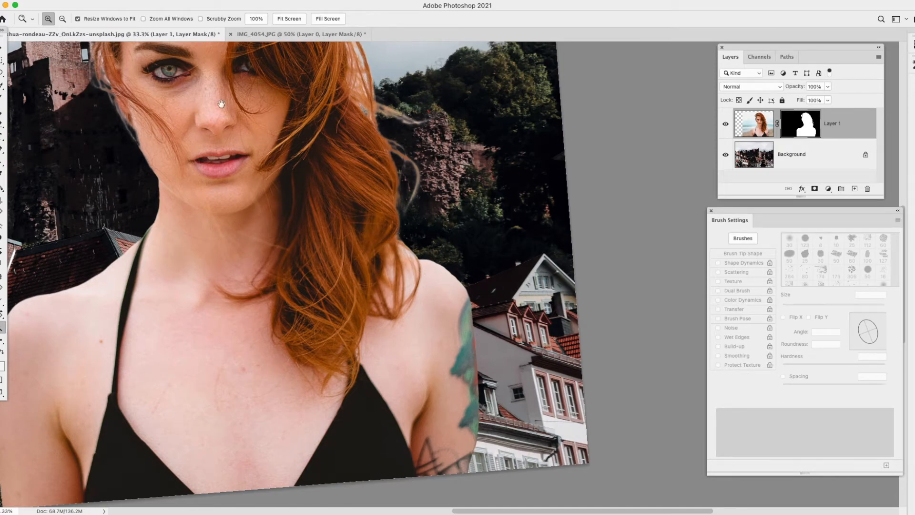
Step: Bring the cheek and hair edge beside the castle into close view, with the canvas rotated so the cheek edge runs horizontally
drag(222, 104, 259, 232)
click(147, 221)
click(149, 219)
click(149, 219)
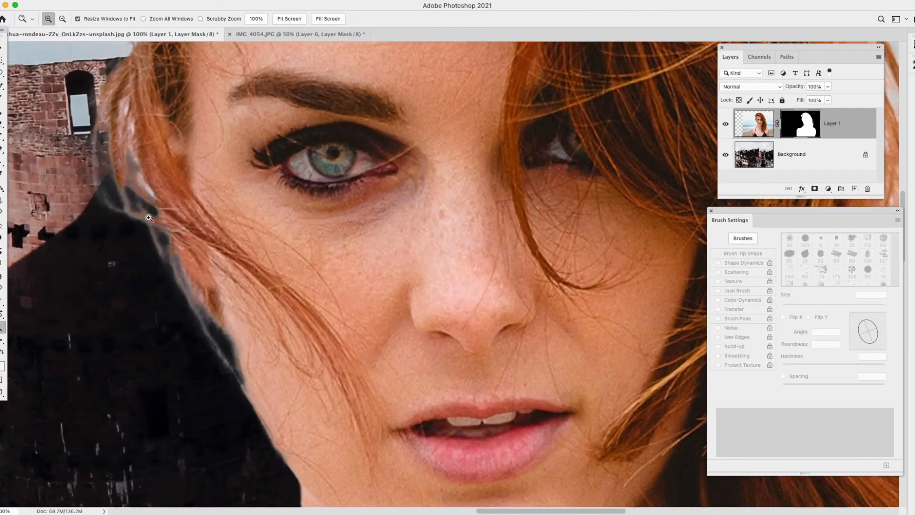
scroll(132, 167, left, 5)
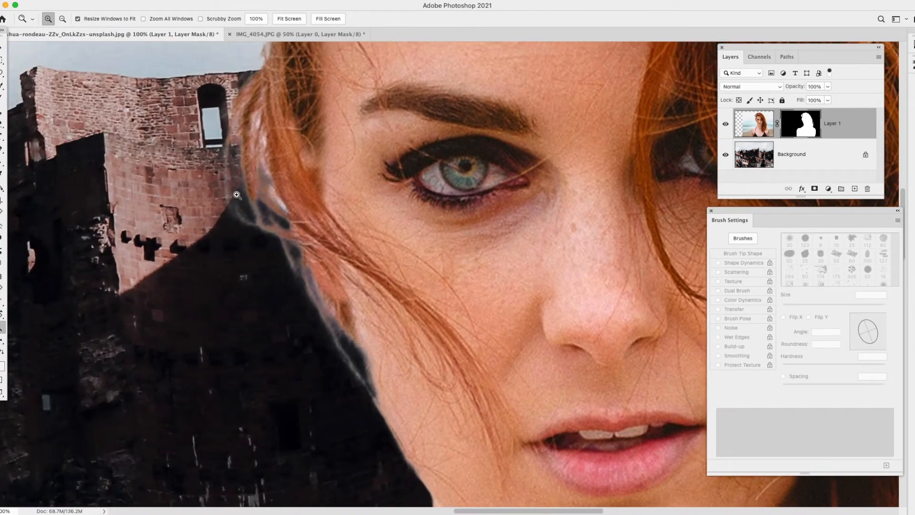
key(r)
drag(244, 109, 305, 448)
drag(417, 361, 423, 149)
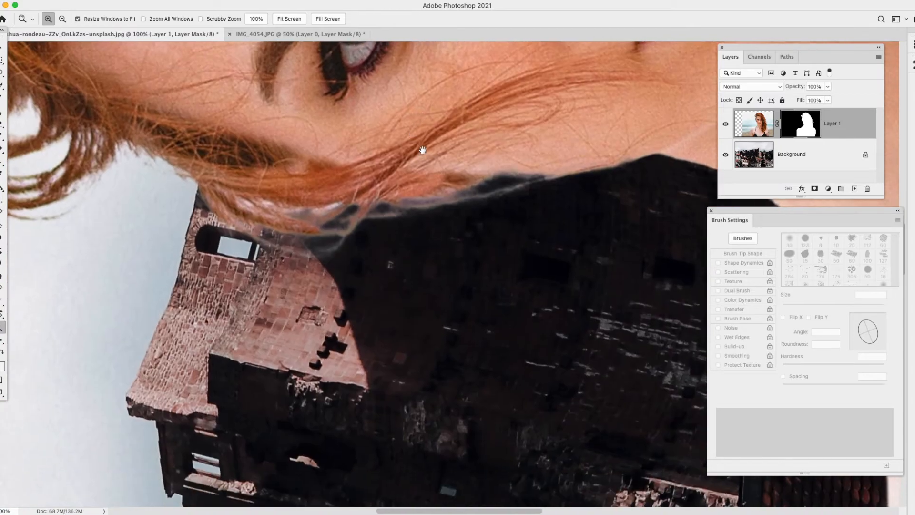
click(448, 209)
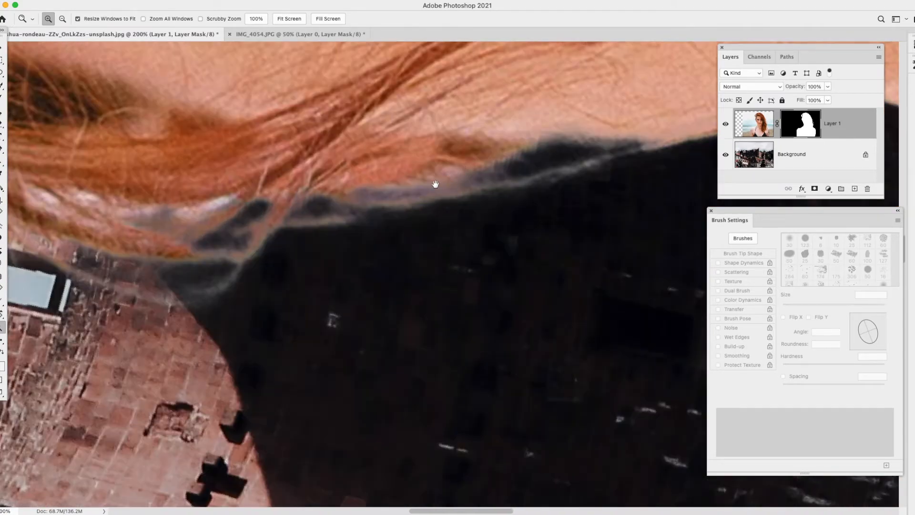
drag(445, 179, 354, 210)
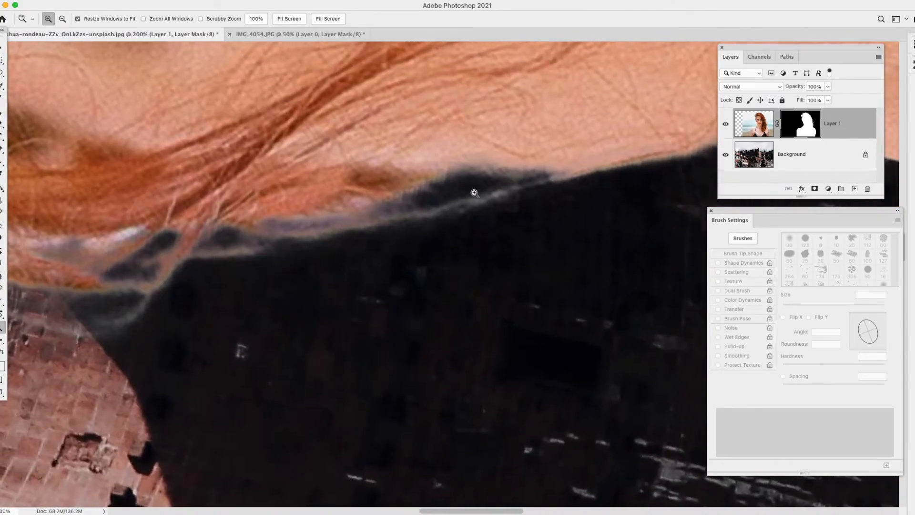
Step: Paint black on the mask along the cheek edge with a 16 px brush at 23% opacity to remove the pale fringe
click(2, 97)
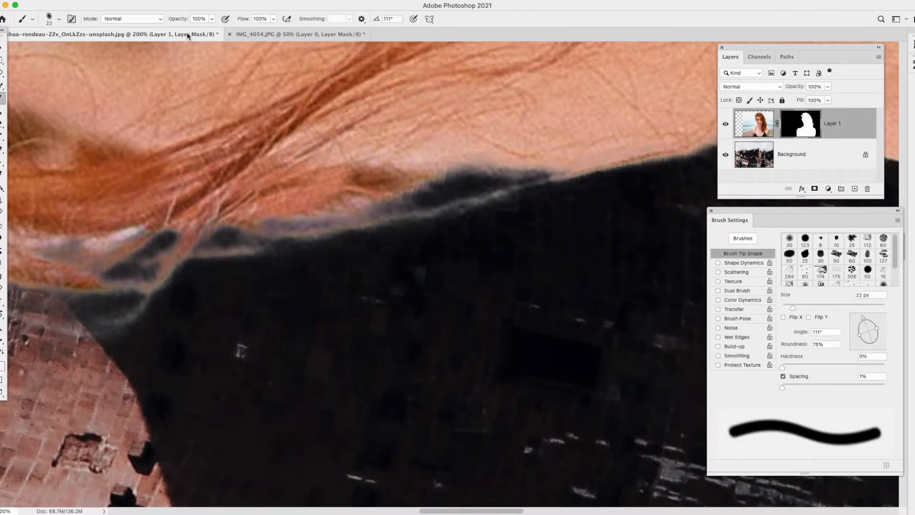
click(210, 19)
drag(211, 32, 188, 31)
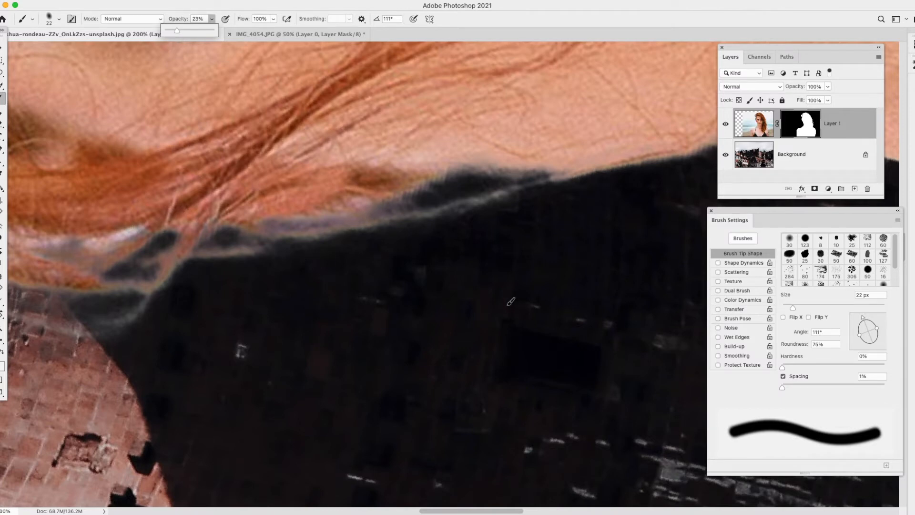
drag(784, 306, 783, 307)
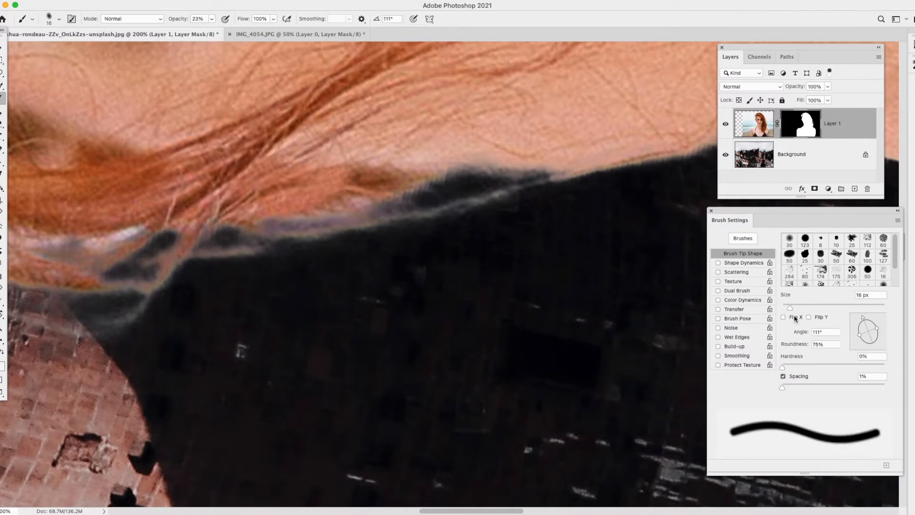
mouse_move(385, 222)
mouse_down()
mouse_move(222, 248)
mouse_move(408, 198)
mouse_move(275, 236)
mouse_move(373, 204)
mouse_move(331, 230)
mouse_move(478, 215)
mouse_move(488, 201)
mouse_move(392, 228)
mouse_up()
mouse_move(483, 198)
mouse_down()
mouse_move(593, 183)
mouse_move(429, 184)
mouse_move(472, 172)
mouse_move(581, 178)
mouse_move(574, 184)
mouse_move(669, 168)
mouse_up()
mouse_move(357, 218)
mouse_down()
mouse_move(262, 228)
mouse_move(193, 253)
mouse_move(253, 243)
mouse_up()
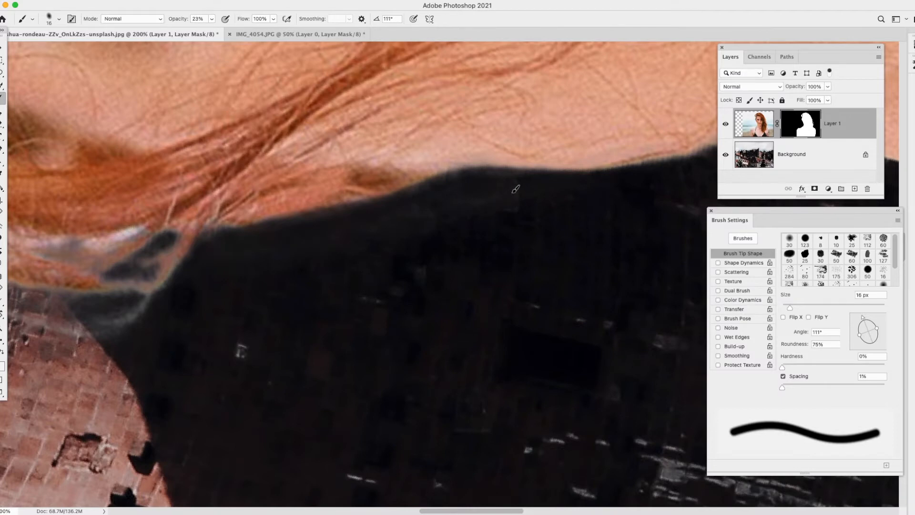
Step: Paint black on the mask along the outer edge of the hair lock over the castle tower to remove the grey halo
drag(189, 315, 549, 255)
mouse_move(235, 204)
mouse_down()
mouse_move(334, 253)
mouse_move(454, 257)
mouse_up()
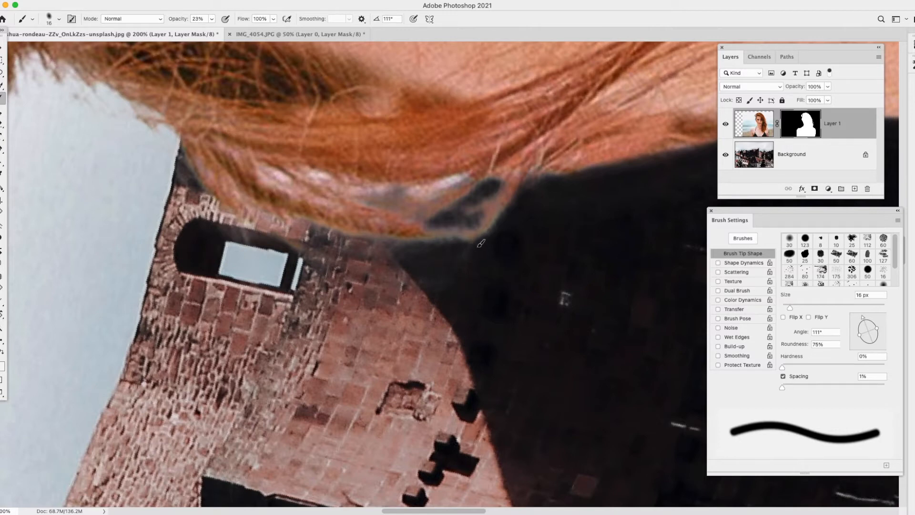
mouse_move(370, 252)
mouse_down()
mouse_move(479, 235)
mouse_move(453, 244)
mouse_up()
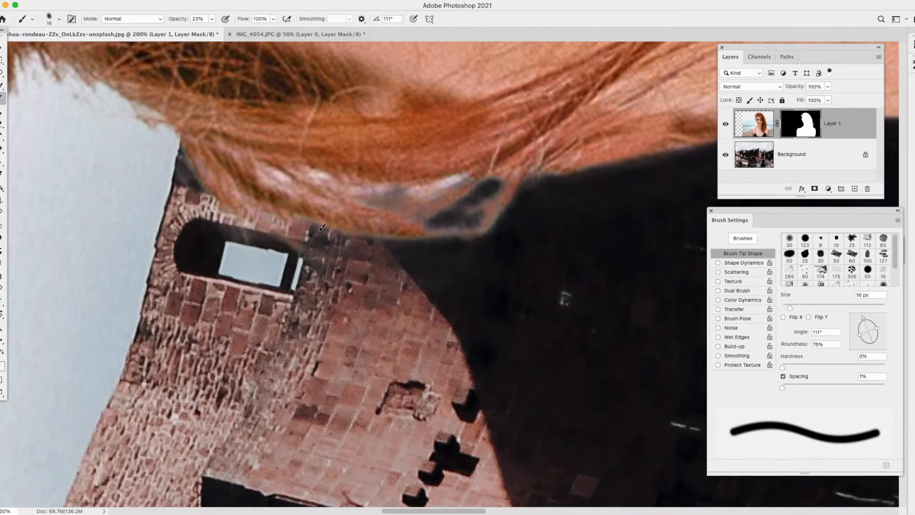
Step: Mask out the pale gap inside the hair lock with black, changing the brush to 8 px, 100% roundness and a 50° angle
mouse_move(267, 170)
mouse_down()
mouse_move(317, 192)
mouse_move(258, 171)
mouse_move(346, 206)
mouse_move(265, 167)
mouse_move(312, 167)
mouse_move(415, 193)
mouse_up()
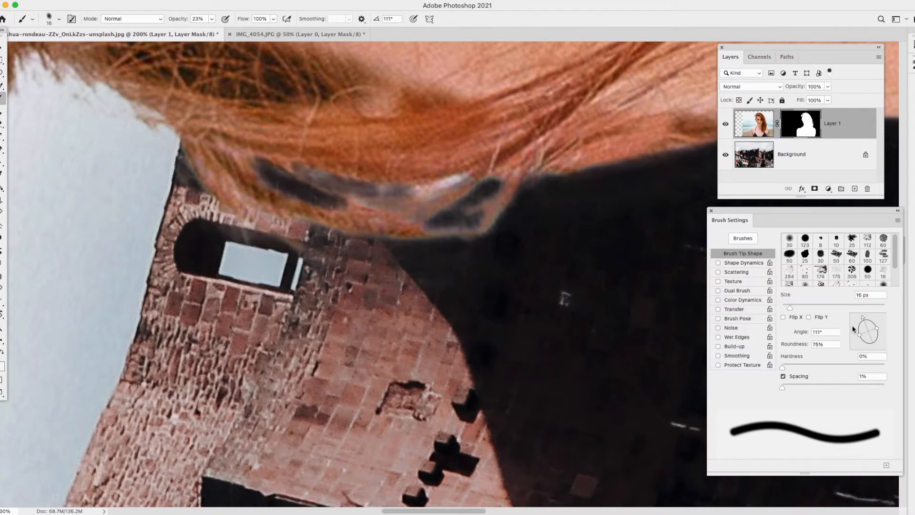
drag(859, 334, 854, 336)
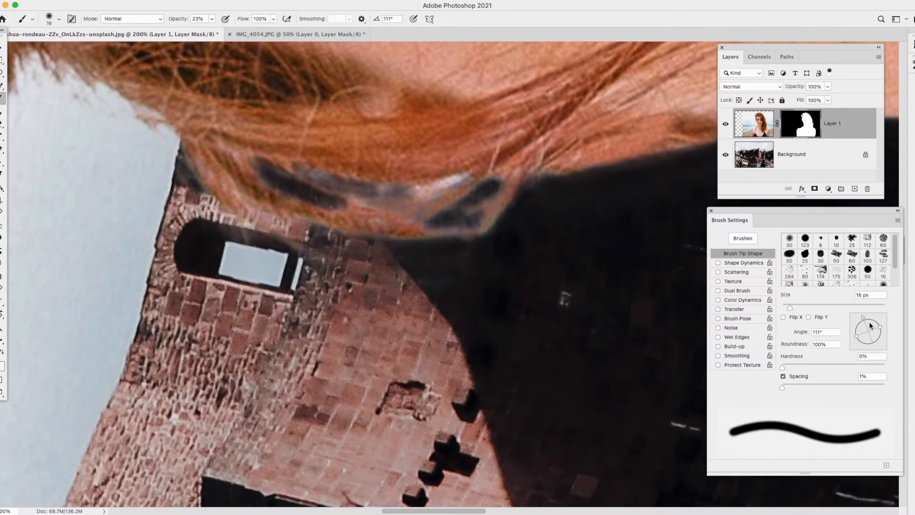
drag(863, 318, 877, 322)
drag(789, 311, 785, 308)
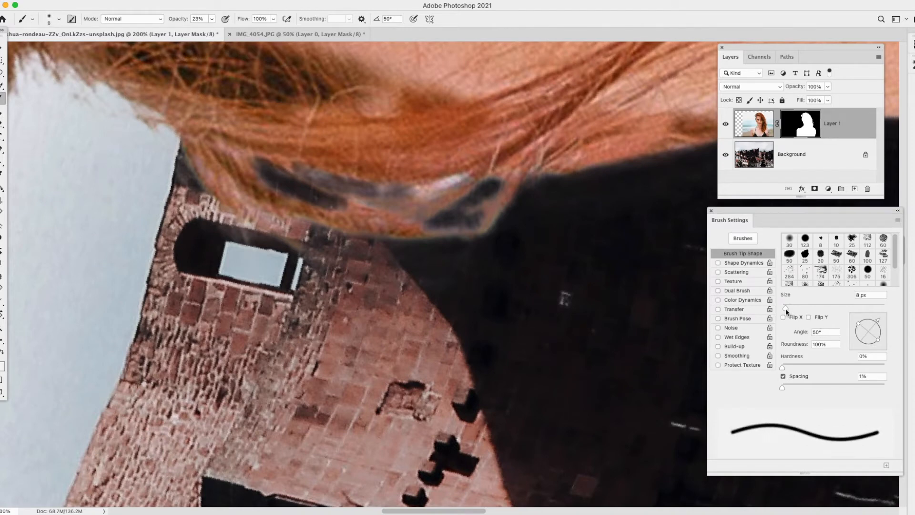
mouse_move(376, 195)
mouse_down()
mouse_move(420, 193)
mouse_move(330, 188)
mouse_move(459, 180)
mouse_move(411, 191)
mouse_move(448, 182)
mouse_move(418, 196)
mouse_move(463, 177)
mouse_move(414, 195)
mouse_up()
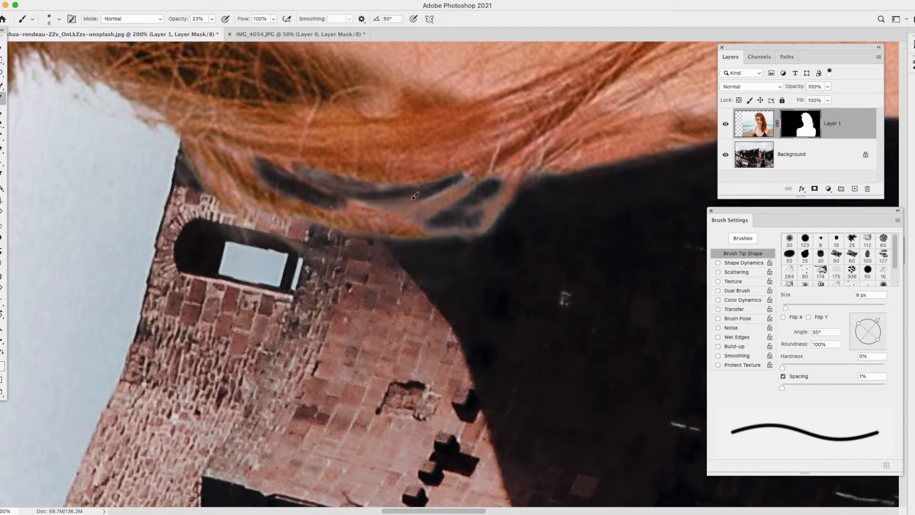
Step: Set the brush spacing to 47% and mask out the remaining pale areas between the strands and along the hair lock's edge
click(805, 386)
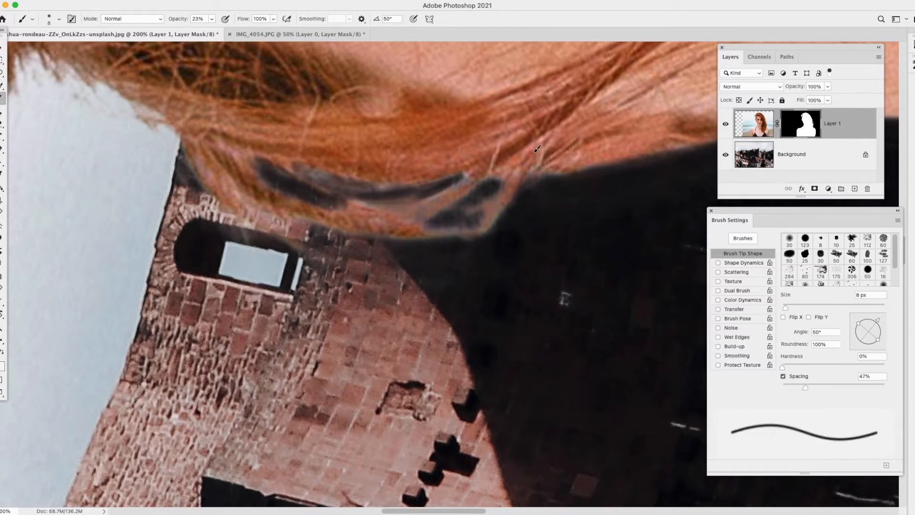
mouse_move(373, 184)
mouse_down()
mouse_move(435, 184)
mouse_move(336, 184)
mouse_move(411, 190)
mouse_move(297, 166)
mouse_move(411, 196)
mouse_move(381, 204)
mouse_move(419, 197)
mouse_move(391, 206)
mouse_move(432, 193)
mouse_move(369, 199)
mouse_move(460, 181)
mouse_move(364, 206)
mouse_move(460, 181)
mouse_move(438, 197)
mouse_move(444, 191)
mouse_move(373, 204)
mouse_move(405, 197)
mouse_up()
mouse_move(465, 182)
mouse_down()
mouse_move(380, 215)
mouse_move(485, 183)
mouse_move(394, 217)
mouse_move(489, 187)
mouse_move(401, 218)
mouse_move(421, 210)
mouse_move(426, 220)
mouse_move(441, 219)
mouse_move(483, 202)
mouse_move(449, 221)
mouse_move(499, 191)
mouse_move(478, 222)
mouse_move(494, 195)
mouse_move(465, 218)
mouse_move(417, 225)
mouse_move(474, 216)
mouse_move(437, 231)
mouse_move(463, 227)
mouse_move(454, 239)
mouse_move(517, 170)
mouse_move(481, 204)
mouse_move(495, 181)
mouse_move(519, 196)
mouse_move(554, 177)
mouse_up()
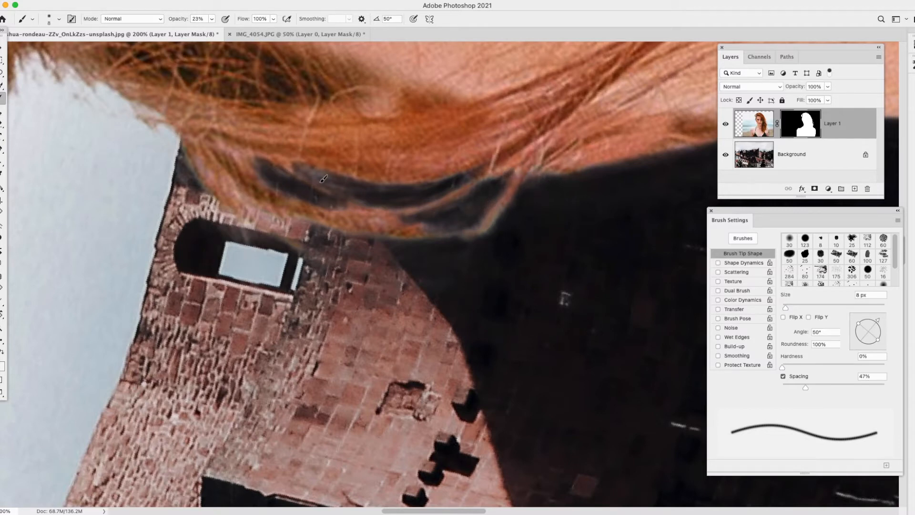
drag(340, 178, 318, 176)
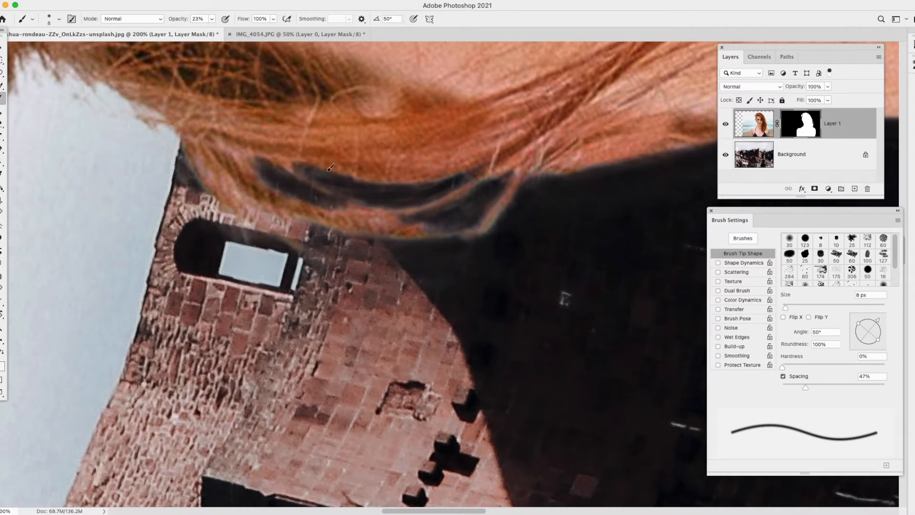
drag(408, 199, 460, 210)
drag(235, 175, 414, 220)
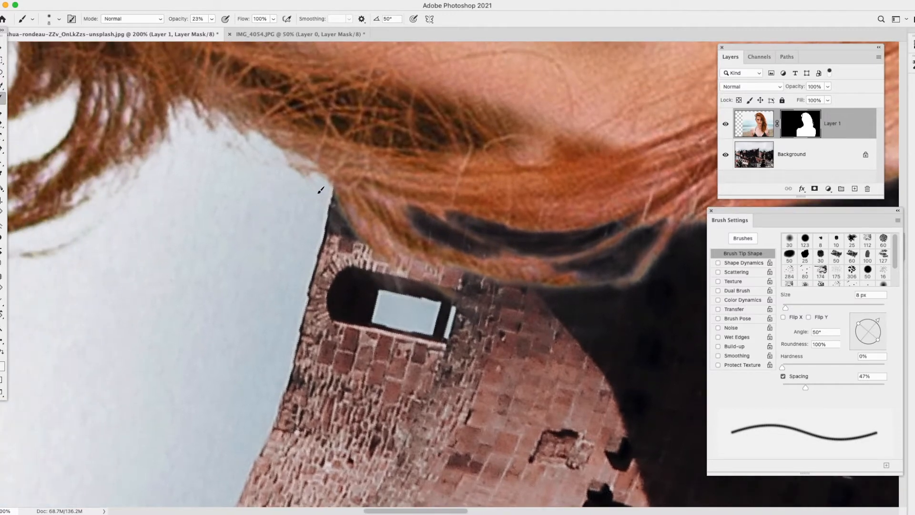
drag(357, 224, 380, 247)
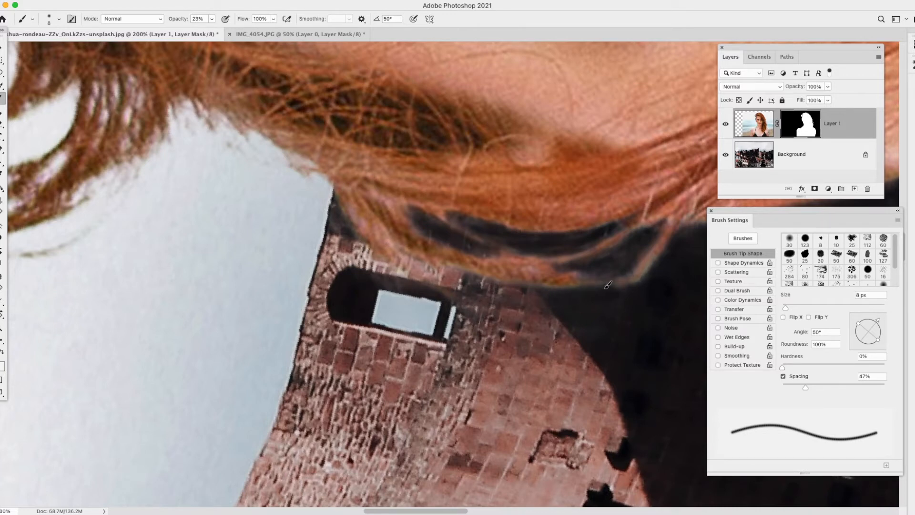
Step: Fit the whole composite on screen
click(2, 329)
right_click(303, 152)
click(316, 158)
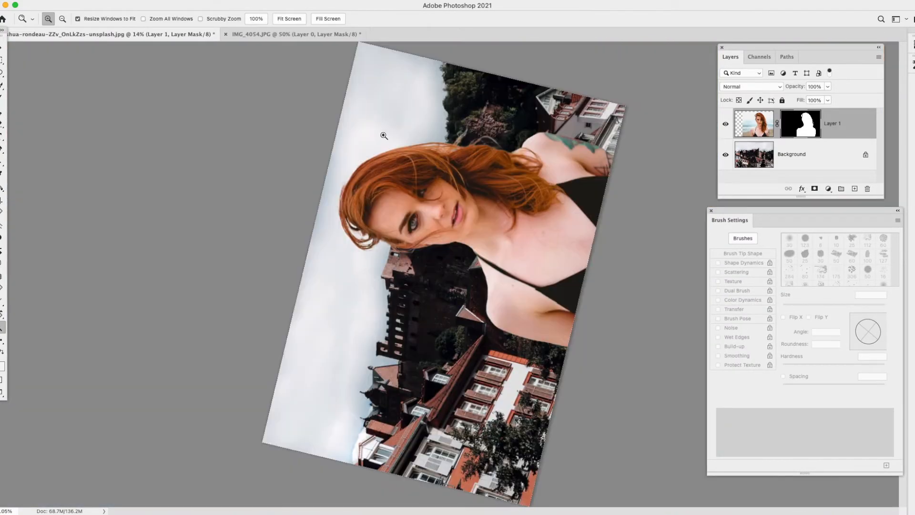
key(e)
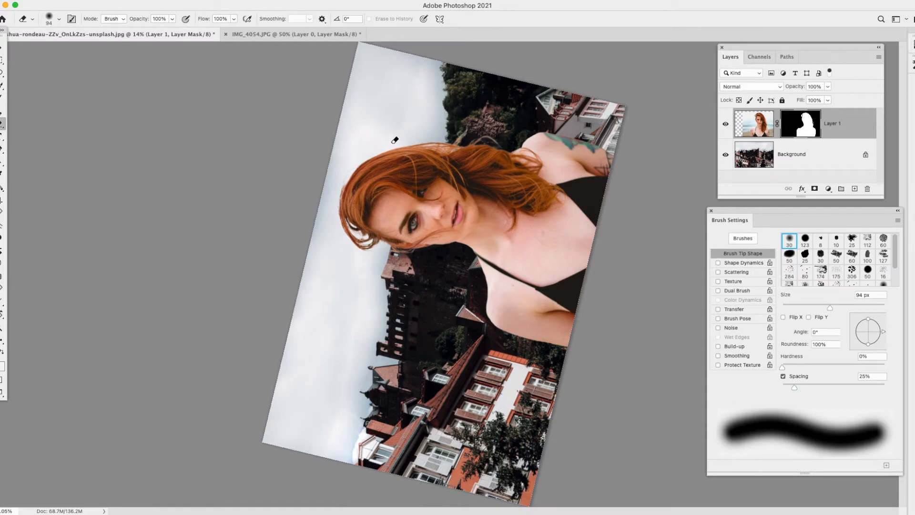
click(2, 329)
right_click(420, 145)
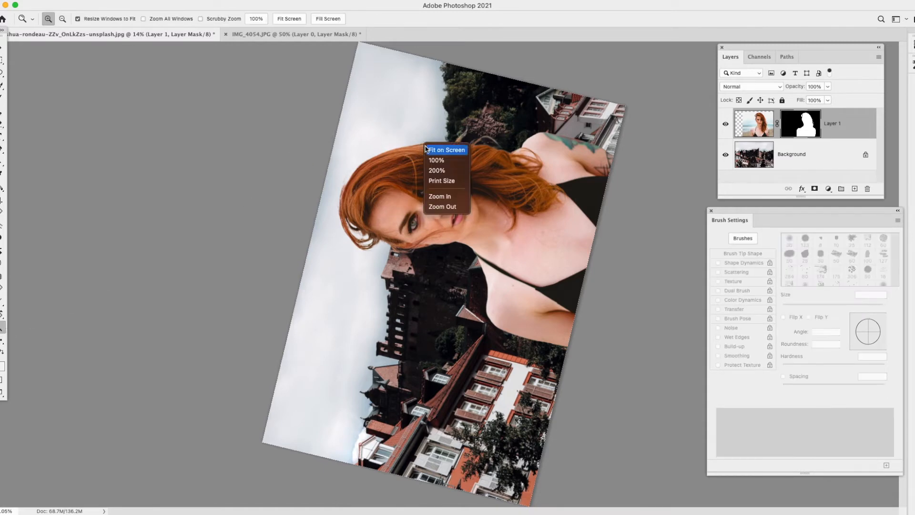
click(439, 151)
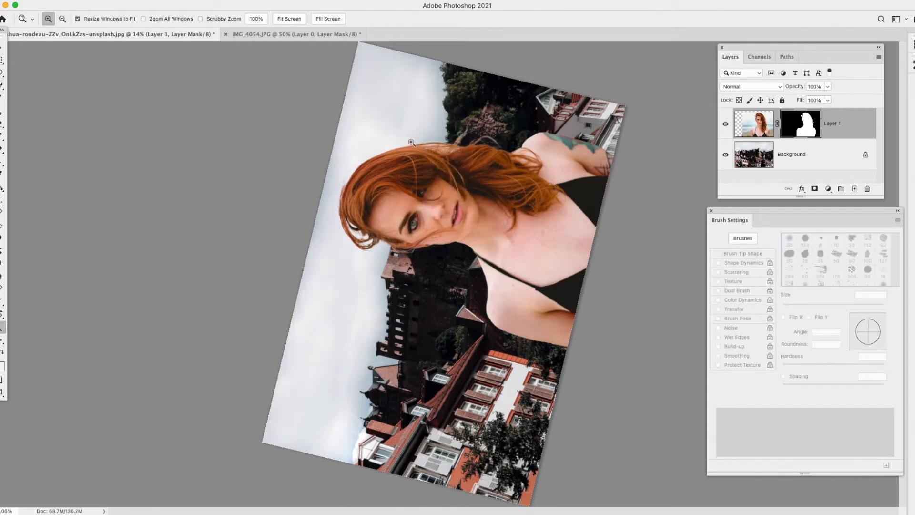
Step: Rotate the canvas view back upright and show the whole composite
key(r)
drag(396, 123, 581, 206)
key(z)
click(609, 359)
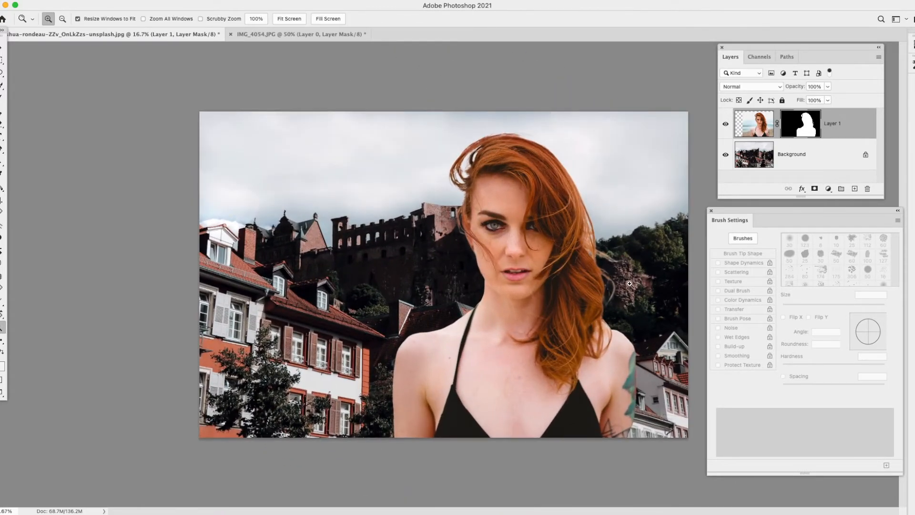
Step: Set the brush size to 37 px and paint out the stray wisp beside the hair above the cliff
click(639, 265)
click(625, 260)
click(624, 261)
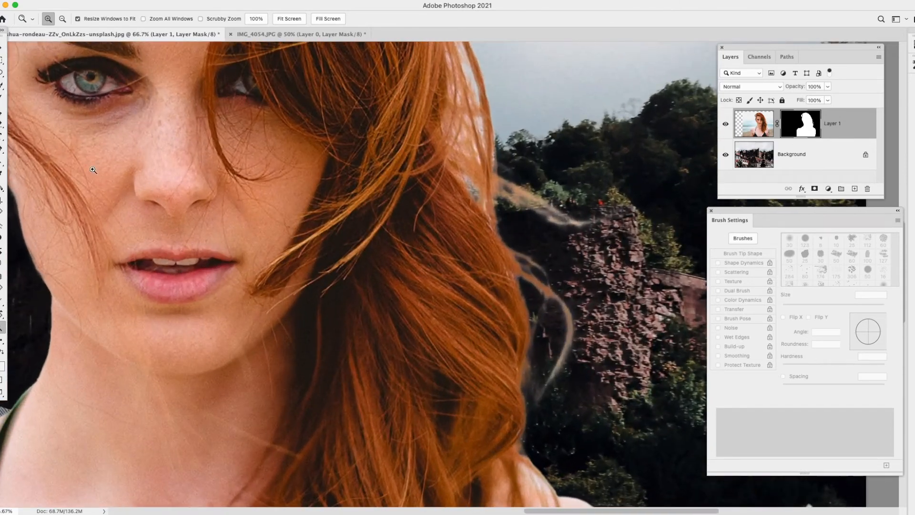
key(b)
drag(547, 213, 580, 225)
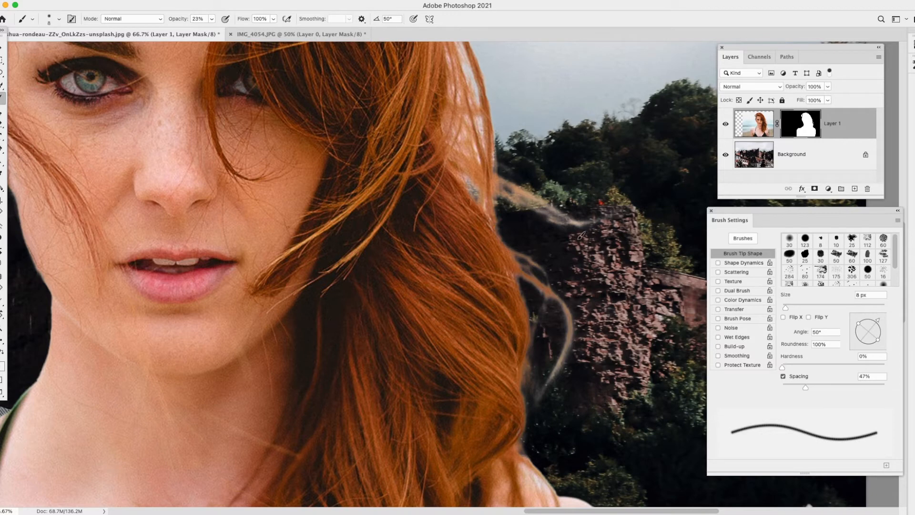
drag(786, 307, 801, 307)
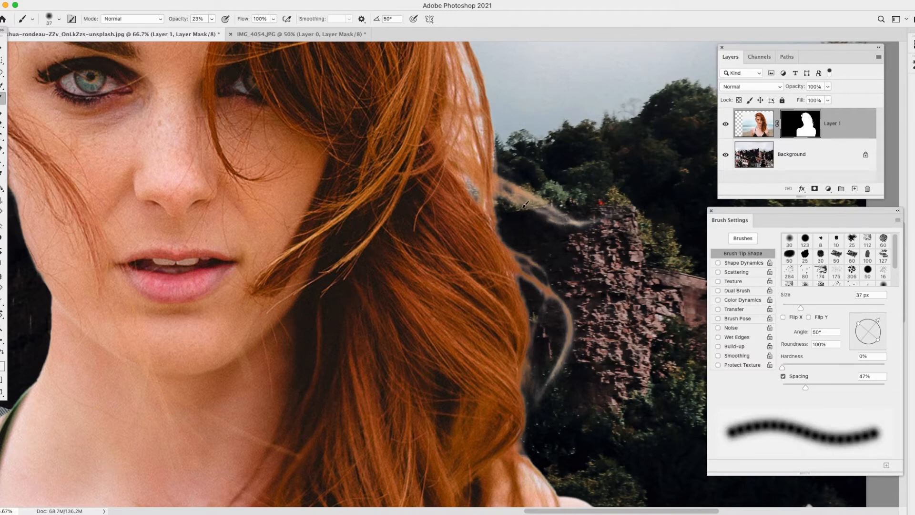
mouse_move(550, 212)
mouse_down()
mouse_move(578, 228)
mouse_move(520, 185)
mouse_move(601, 228)
mouse_move(557, 216)
mouse_move(578, 222)
mouse_up()
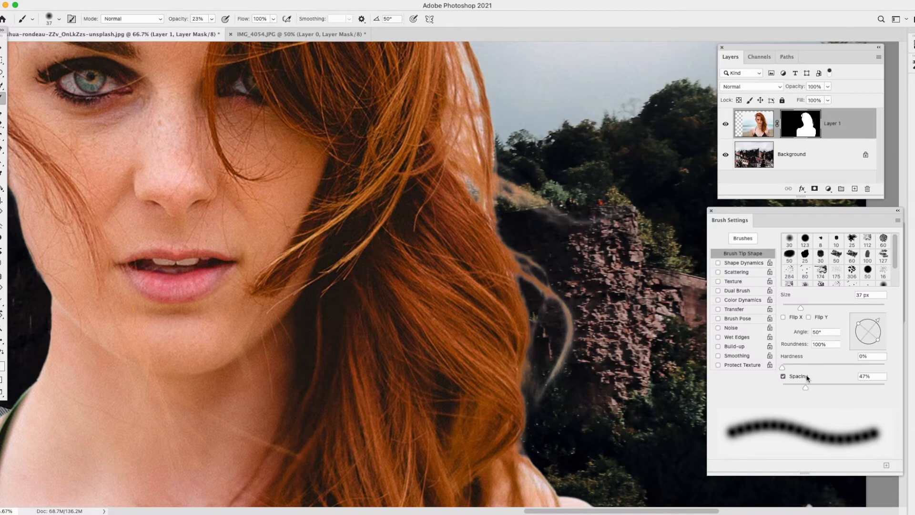
Step: Set the brush spacing to 1% and mask out the remaining loose strands and pale fringe beside the hair down to the shoulder
drag(802, 385, 782, 387)
mouse_move(558, 207)
mouse_down()
mouse_move(530, 195)
mouse_move(602, 216)
mouse_move(563, 212)
mouse_move(511, 179)
mouse_move(518, 191)
mouse_move(504, 188)
mouse_up()
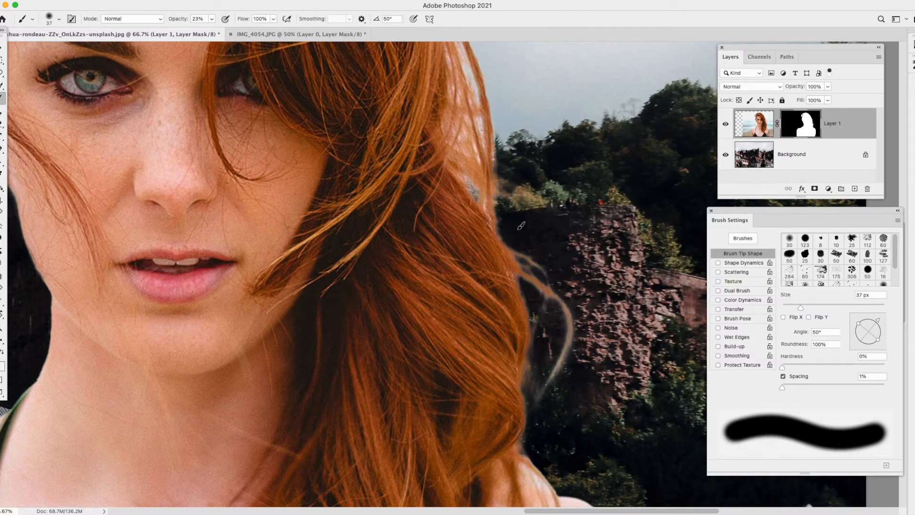
mouse_move(525, 250)
mouse_down()
mouse_move(548, 267)
mouse_move(567, 312)
mouse_move(557, 317)
mouse_up()
mouse_move(537, 352)
mouse_down()
mouse_move(535, 325)
mouse_move(529, 384)
mouse_move(564, 355)
mouse_move(569, 336)
mouse_move(558, 372)
mouse_move(565, 302)
mouse_move(557, 351)
mouse_up()
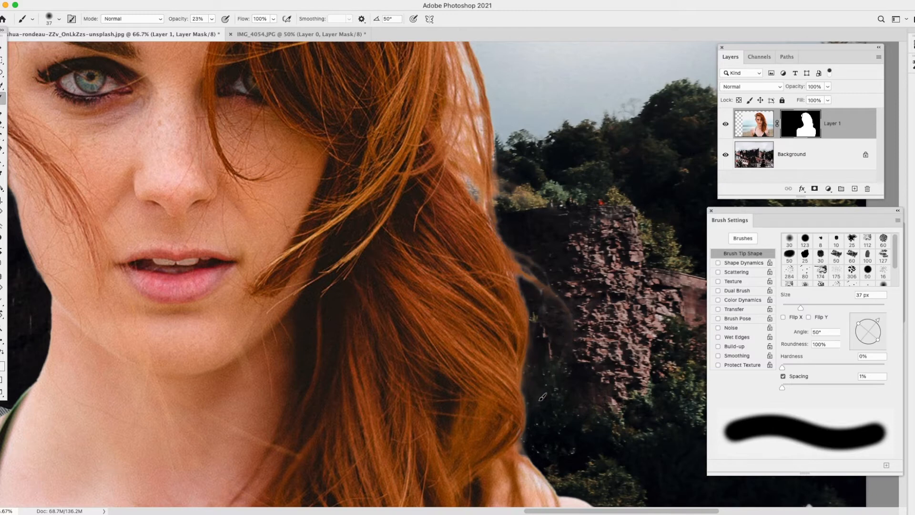
mouse_move(535, 394)
mouse_down()
mouse_move(526, 452)
mouse_move(543, 457)
mouse_move(526, 457)
mouse_move(553, 469)
mouse_up()
scroll(509, 79, down, 5)
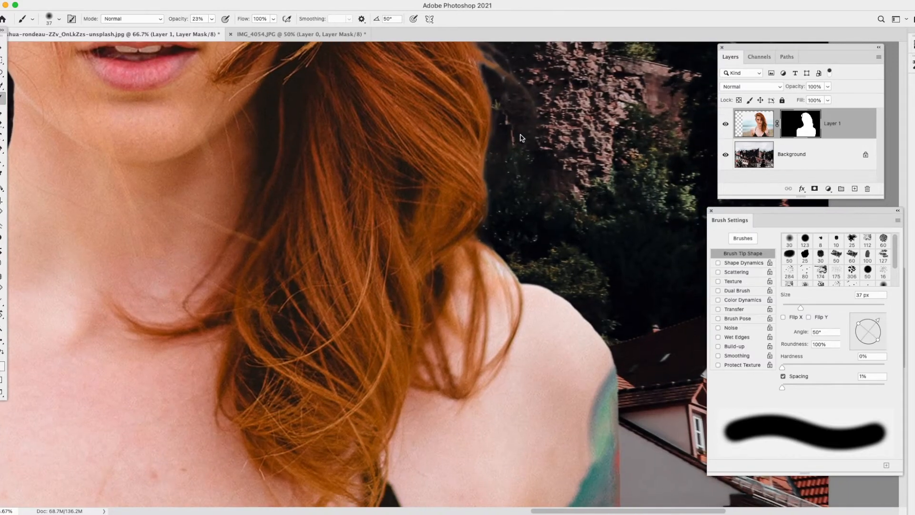
mouse_move(497, 258)
mouse_down()
mouse_move(522, 277)
mouse_move(477, 240)
mouse_move(518, 269)
mouse_move(483, 251)
mouse_up()
Step: Examine the outer hair edge from the shoulder up to the crown and the curled lock at the forehead
mouse_move(435, 100)
mouse_down()
mouse_move(576, 186)
mouse_move(489, 312)
mouse_up()
mouse_move(510, 212)
mouse_down()
mouse_move(513, 154)
mouse_move(502, 155)
mouse_move(506, 207)
mouse_move(494, 128)
mouse_move(482, 134)
mouse_move(486, 188)
mouse_move(478, 141)
mouse_move(531, 242)
mouse_move(494, 190)
mouse_move(521, 230)
mouse_move(500, 208)
mouse_move(511, 225)
mouse_up()
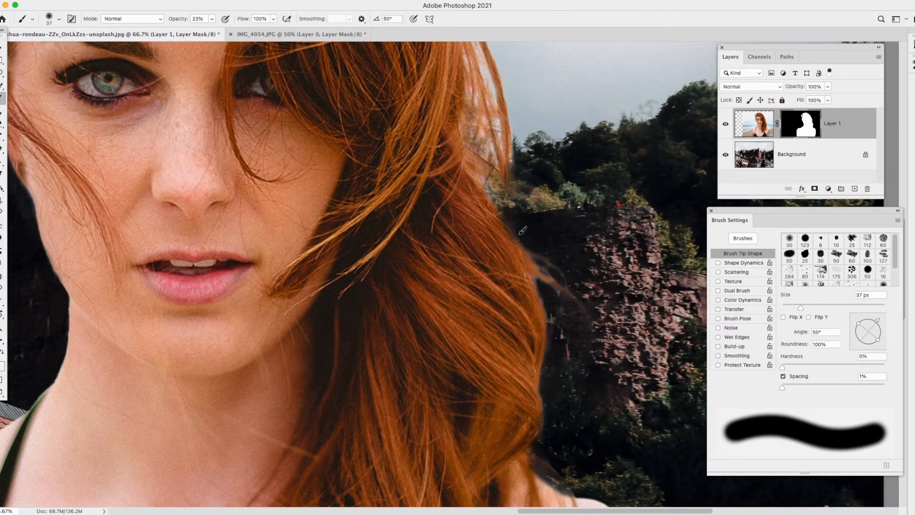
drag(547, 152, 557, 297)
mouse_move(498, 181)
mouse_down()
mouse_move(508, 275)
mouse_move(491, 217)
mouse_move(502, 295)
mouse_move(492, 302)
mouse_move(521, 199)
mouse_move(508, 312)
mouse_move(484, 304)
mouse_move(500, 338)
mouse_up()
drag(509, 280, 515, 320)
mouse_move(526, 162)
mouse_down()
mouse_move(566, 321)
mouse_move(593, 215)
mouse_up()
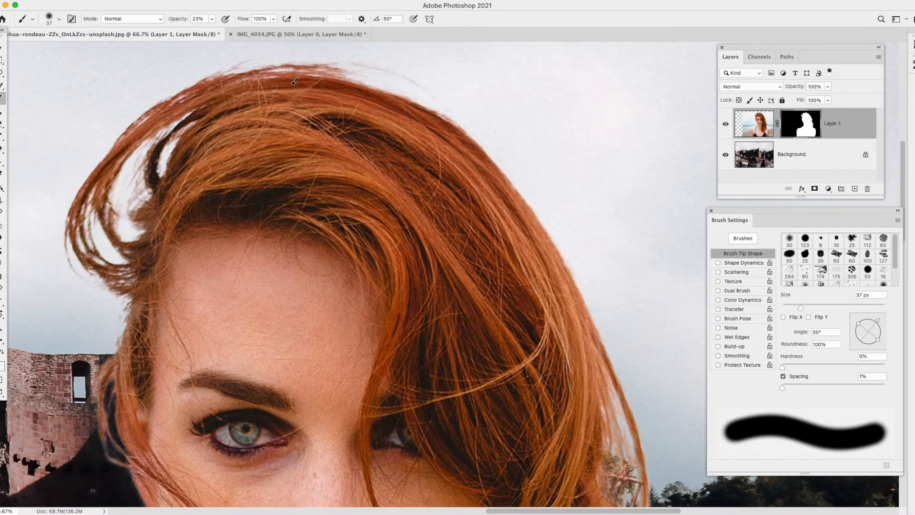
drag(129, 256, 165, 204)
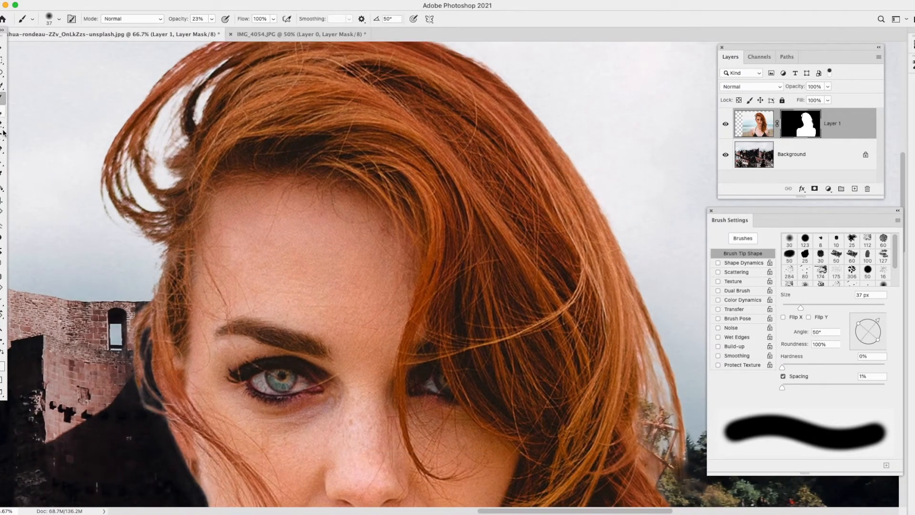
Step: Restore the strands around the curled hair lock by painting white on the mask with a 40 px brush at 100% opacity
click(7, 348)
click(1, 362)
click(686, 142)
drag(797, 306, 803, 306)
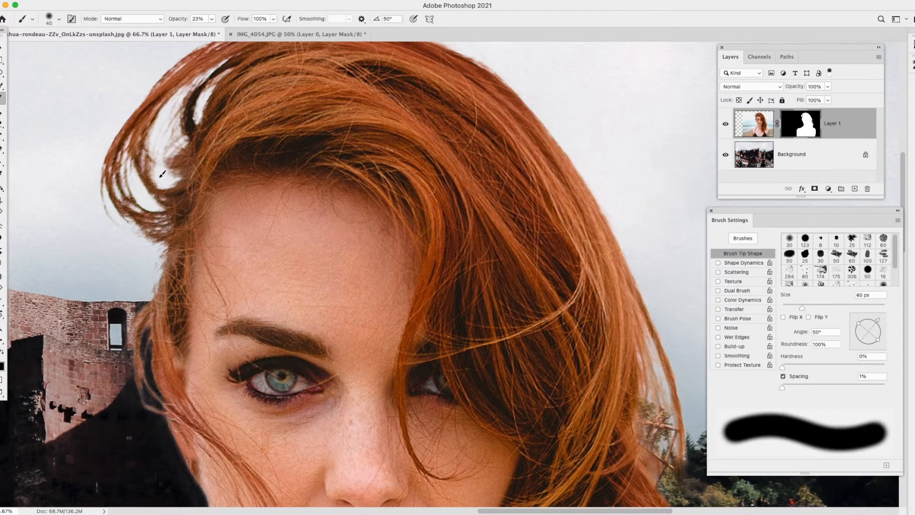
click(210, 19)
key(0)
key(Return)
mouse_move(120, 188)
mouse_down()
mouse_move(148, 219)
mouse_move(144, 239)
mouse_move(170, 214)
mouse_up()
mouse_move(170, 144)
mouse_down()
mouse_move(166, 187)
mouse_move(152, 175)
mouse_move(164, 109)
mouse_move(179, 94)
mouse_move(200, 203)
mouse_move(170, 210)
mouse_move(163, 230)
mouse_move(139, 237)
mouse_move(164, 244)
mouse_move(160, 318)
mouse_up()
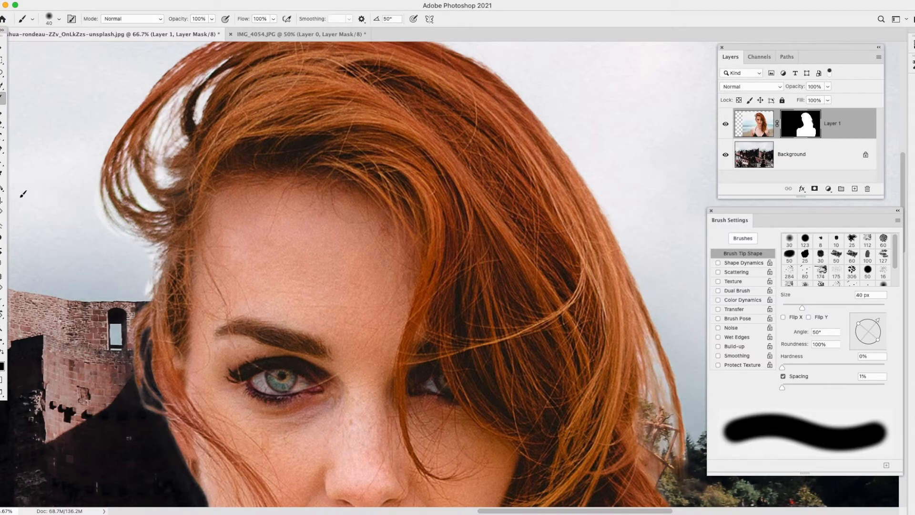
Step: Swap the paint colours, touch up the mask edge just below the curled lock and reduce the brush to 20 px
click(4, 349)
mouse_move(151, 261)
mouse_down()
mouse_move(150, 284)
mouse_move(159, 261)
mouse_move(156, 276)
mouse_up()
mouse_move(149, 243)
mouse_down()
mouse_move(137, 267)
mouse_move(170, 258)
mouse_up()
click(792, 305)
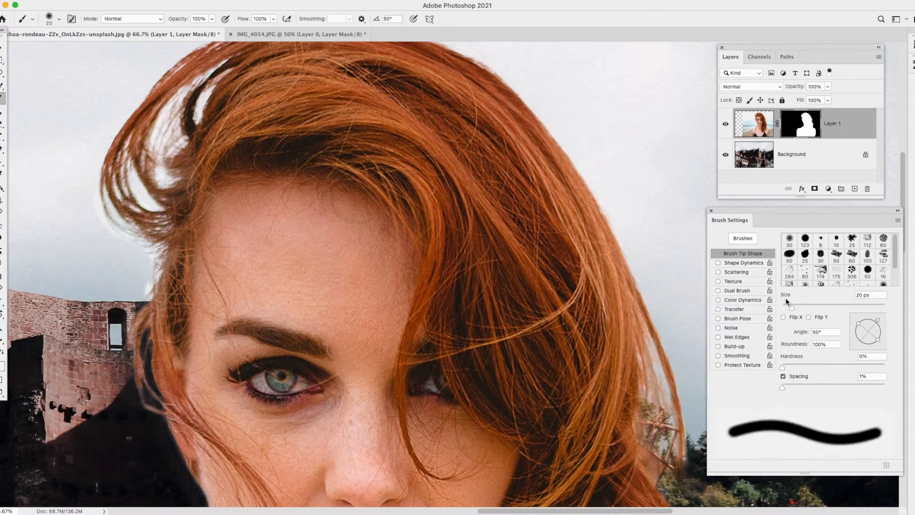
click(211, 19)
click(180, 34)
Step: Fit the whole composite on screen to review the hair edges
click(3, 328)
right_click(280, 154)
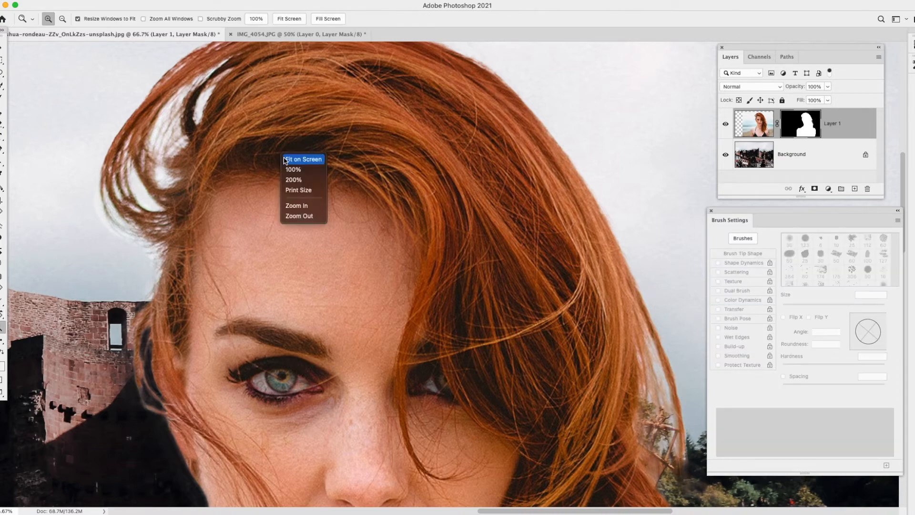
key(Return)
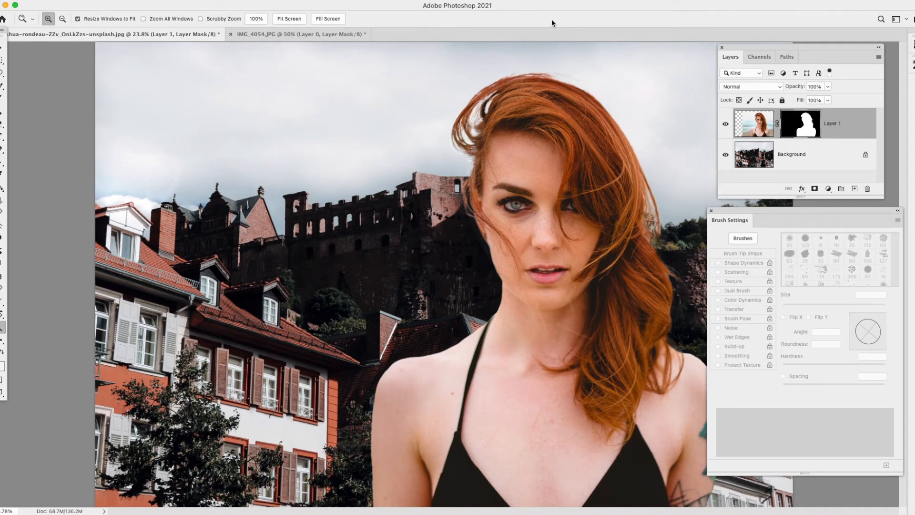
mouse_move(594, 9)
mouse_down()
mouse_move(558, 10)
mouse_move(574, 8)
mouse_up()
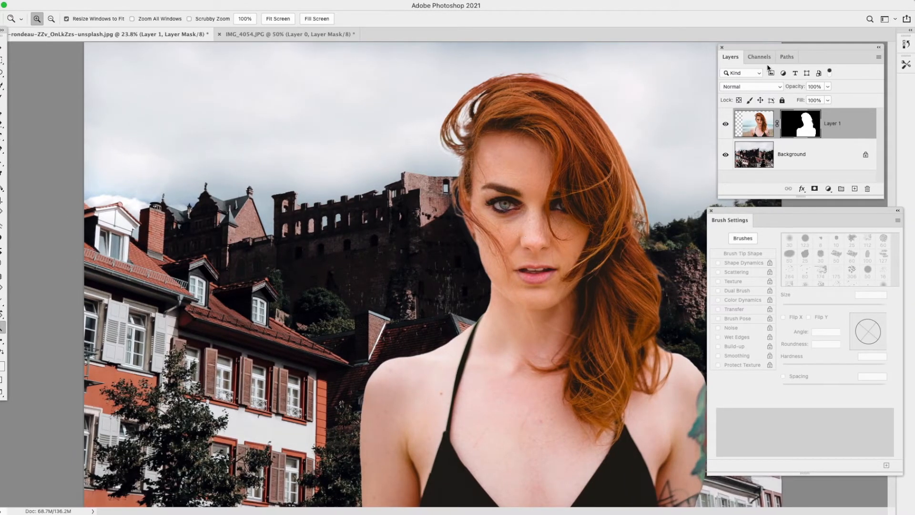
Step: Convert Layer 1 to a smart object and rasterize it so that the mask is baked into the cut-out
right_click(861, 128)
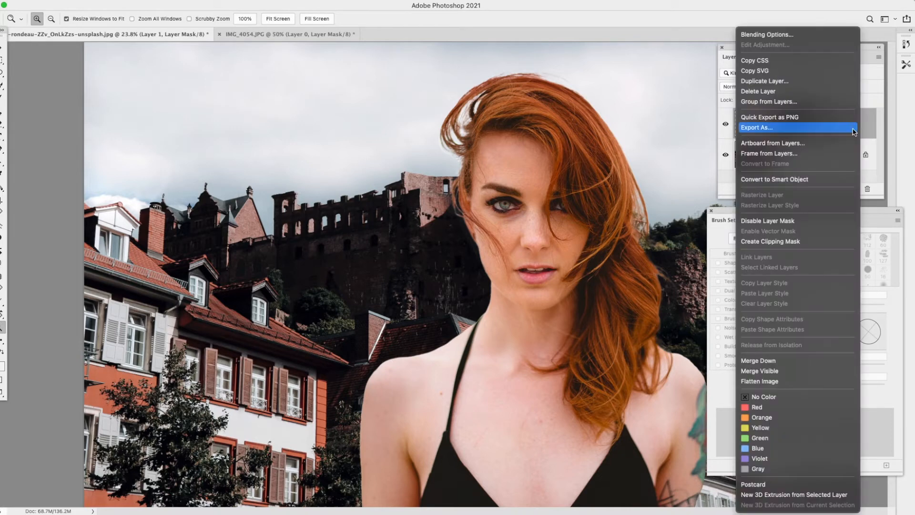
click(819, 180)
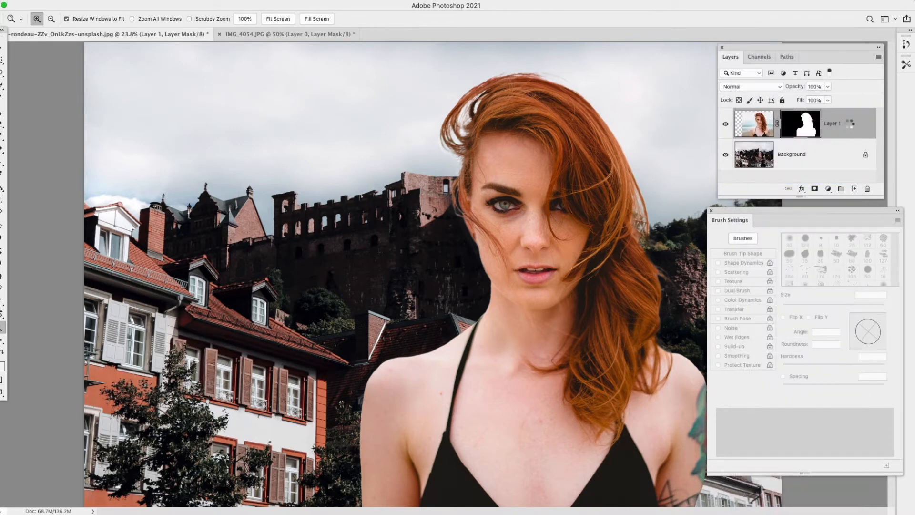
right_click(846, 125)
click(795, 220)
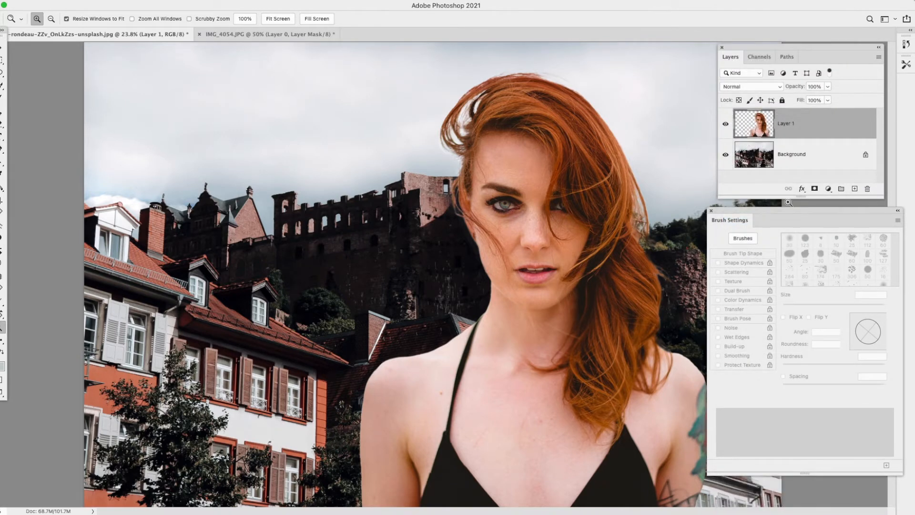
Step: Move the cut-out woman left toward the middle of the castle photo
click(3, 47)
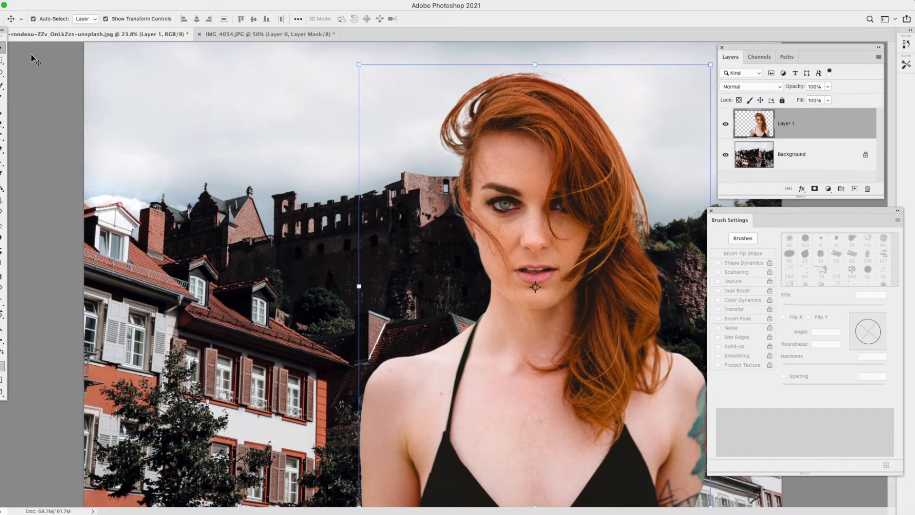
drag(525, 182, 479, 178)
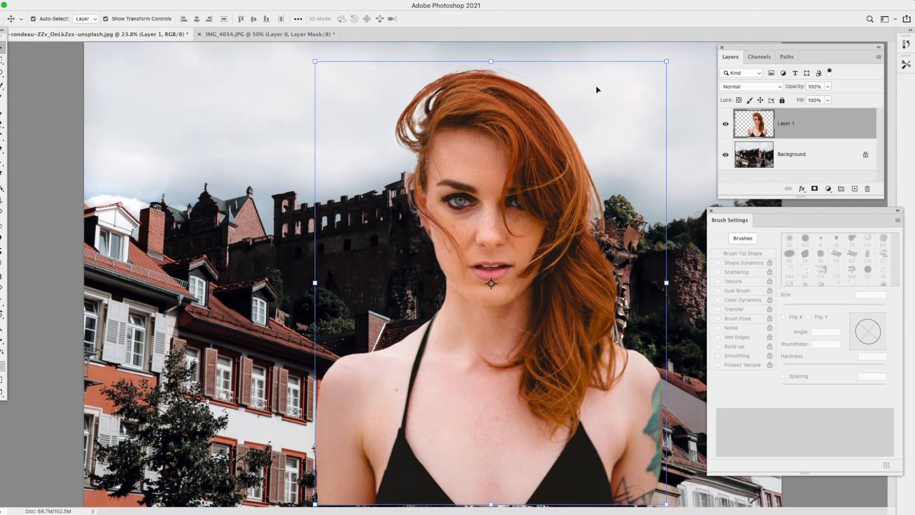
drag(551, 204, 552, 207)
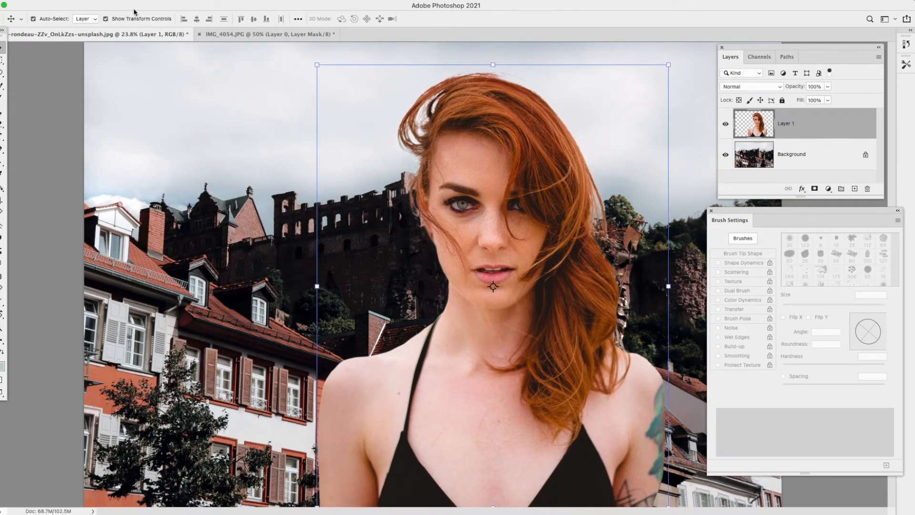
Step: Defringe the woman's layer with a width of 1 pixel
key(m)
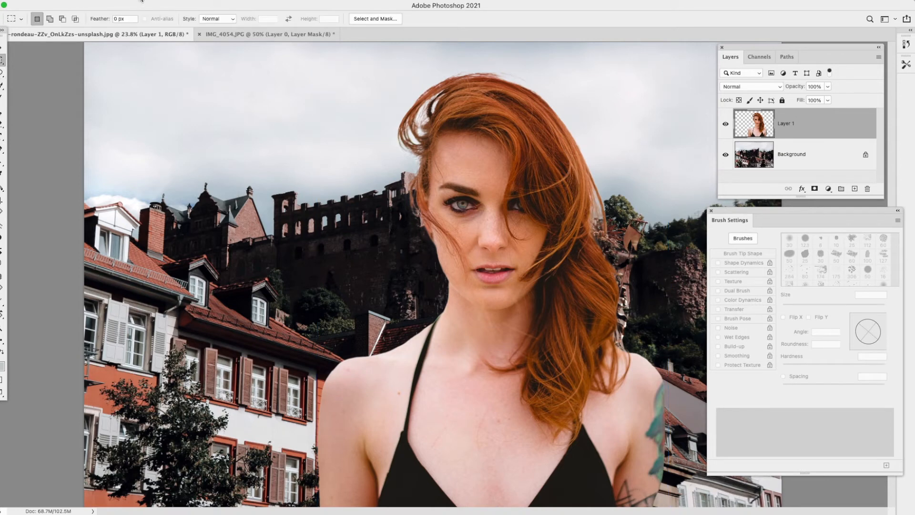
click(140, 0)
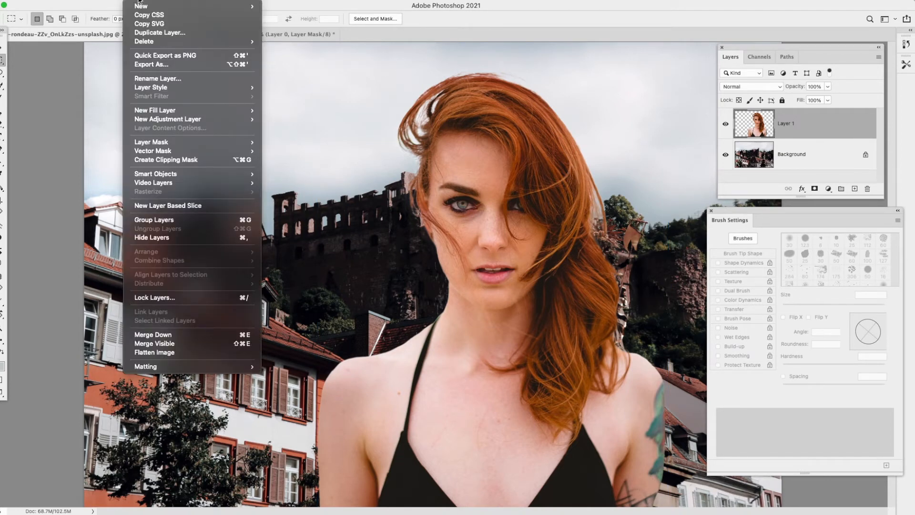
mouse_move(194, 366)
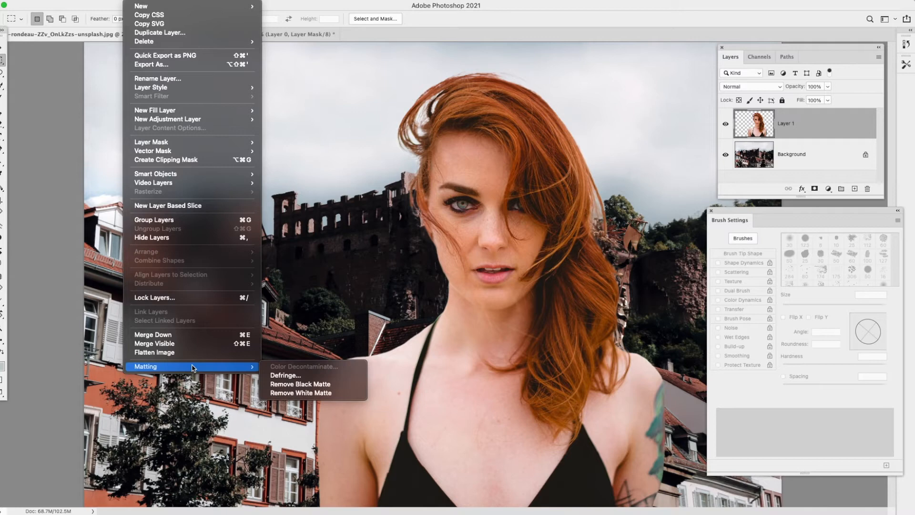
click(296, 375)
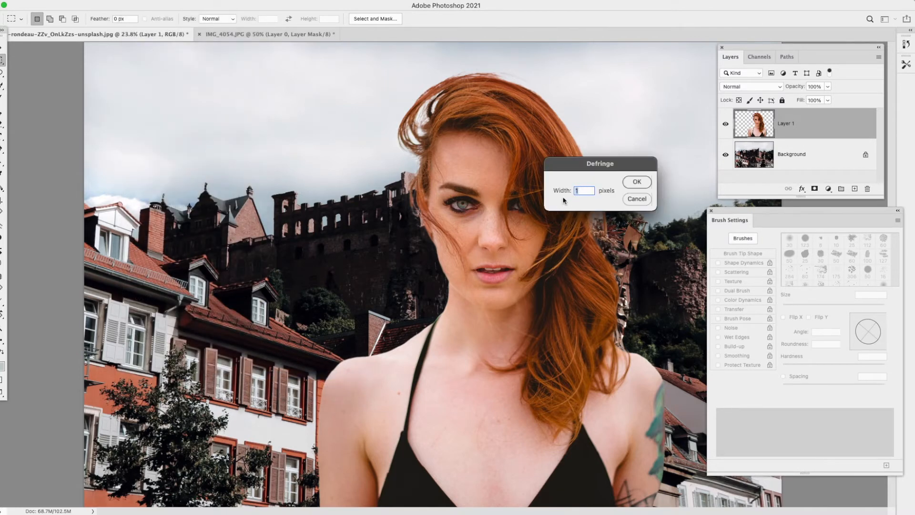
click(637, 183)
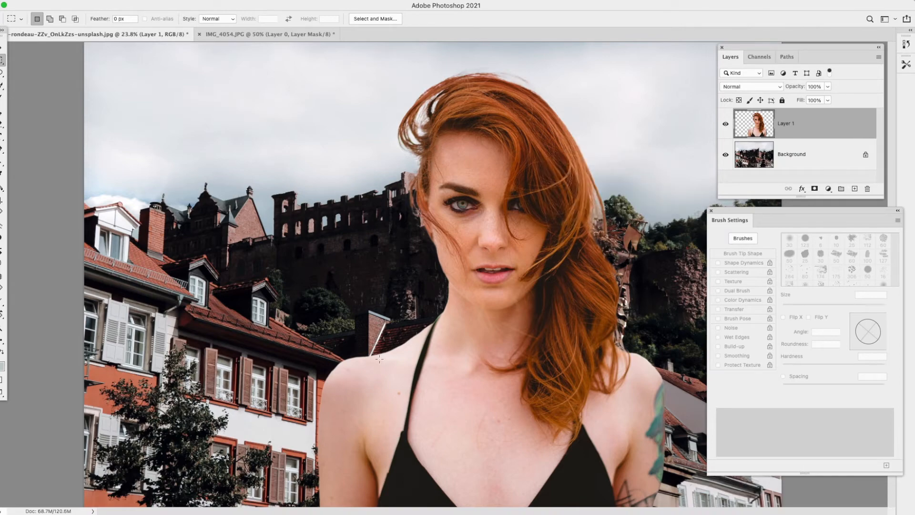
Step: Examine the defringed edges up close along the shoulder, neck and hair, finishing with the whole composite fitted on screen
click(2, 328)
click(448, 353)
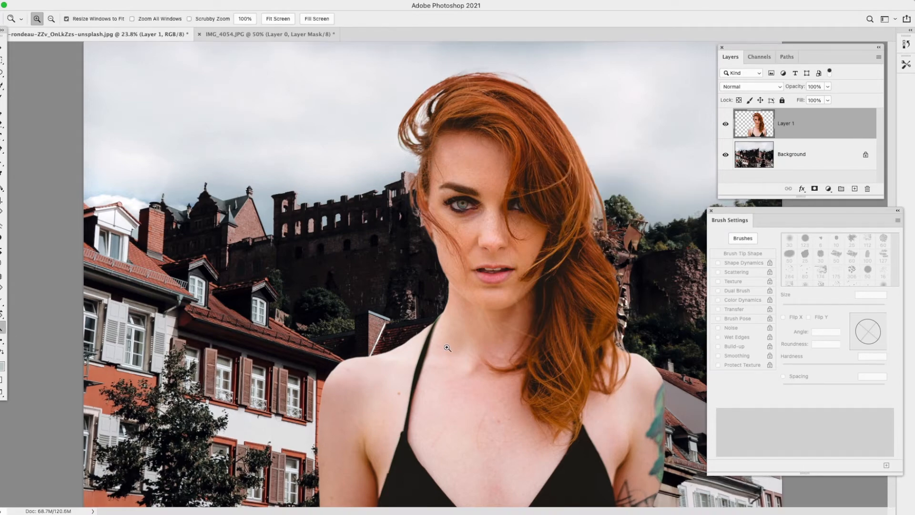
click(444, 336)
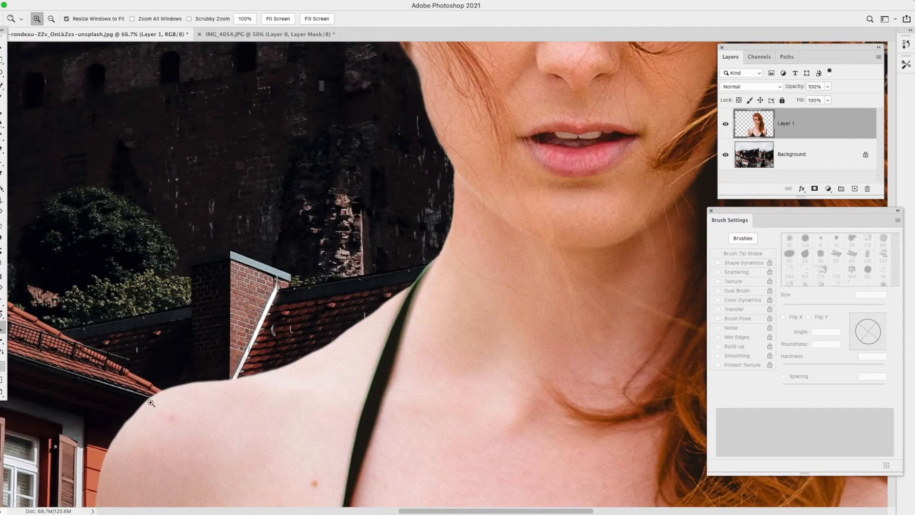
right_click(346, 145)
click(364, 149)
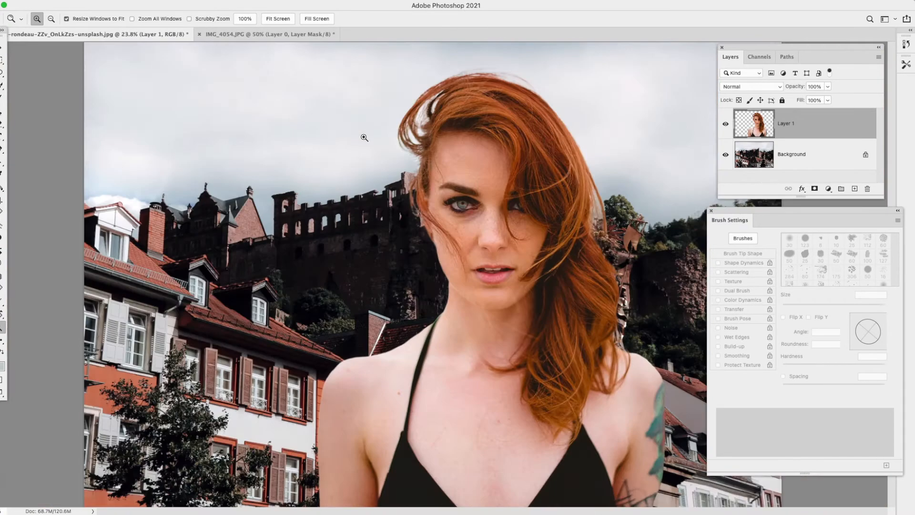
click(568, 226)
click(640, 345)
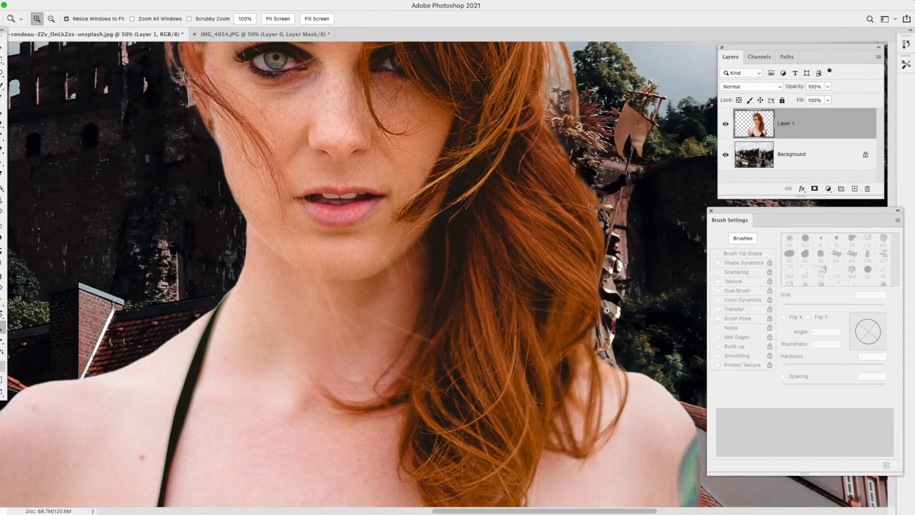
right_click(260, 103)
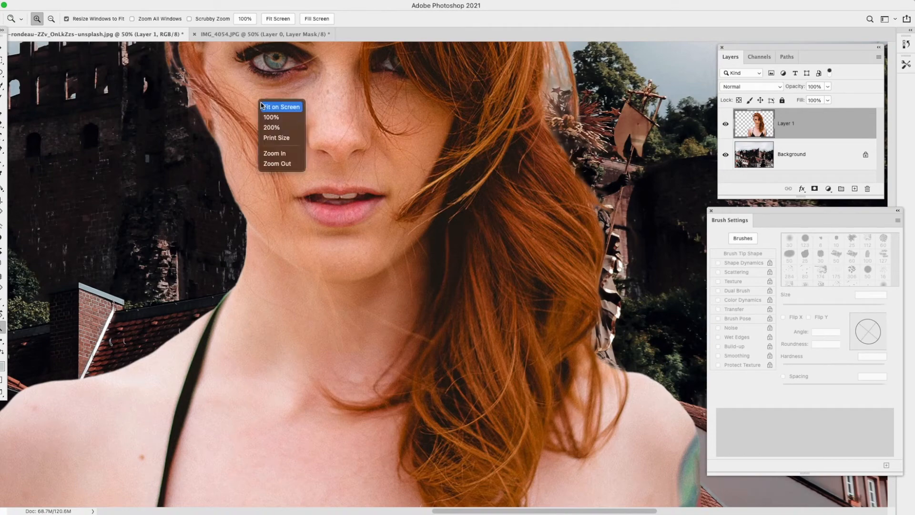
click(269, 108)
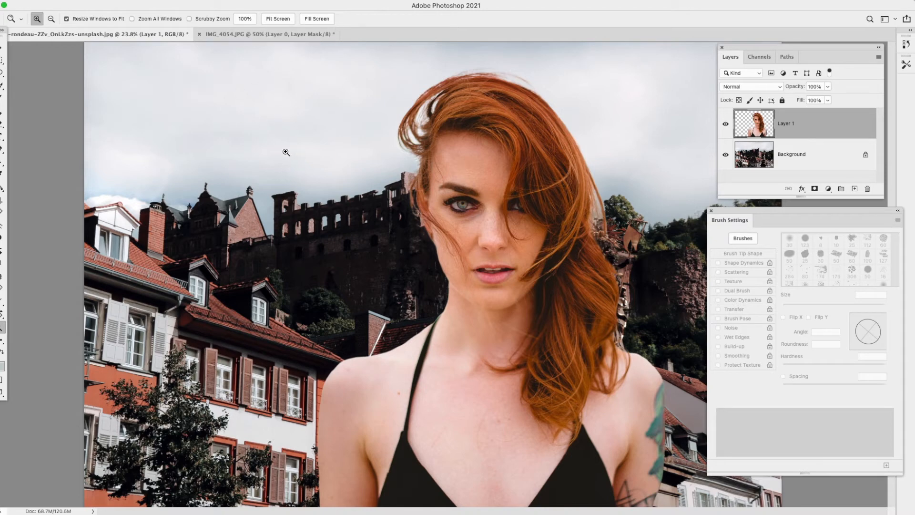
Step: Move the cut-out woman right so that her hair covers the ornate figure in the background photo
key(v)
drag(479, 175, 543, 165)
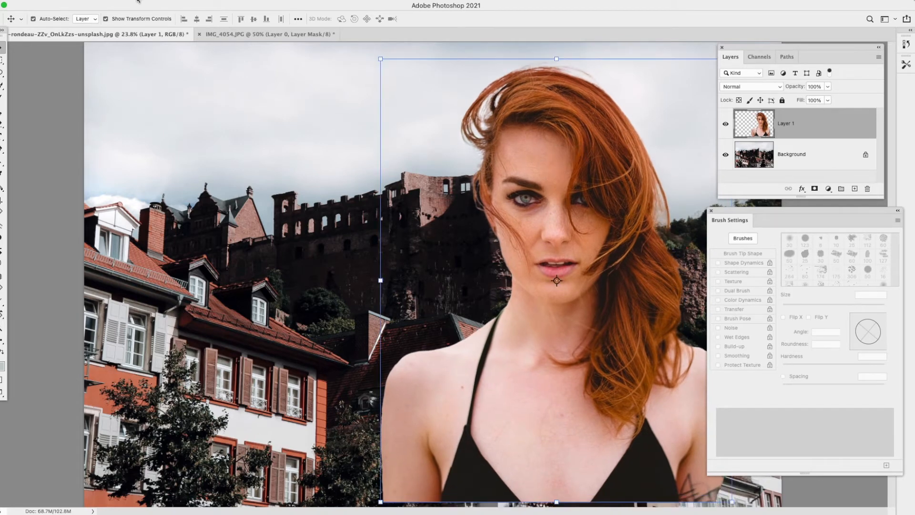
Step: Start Match Color on the woman's layer and set the castle photo document as the source, using its merged layers
click(138, 1)
mouse_move(115, 1)
mouse_move(124, 23)
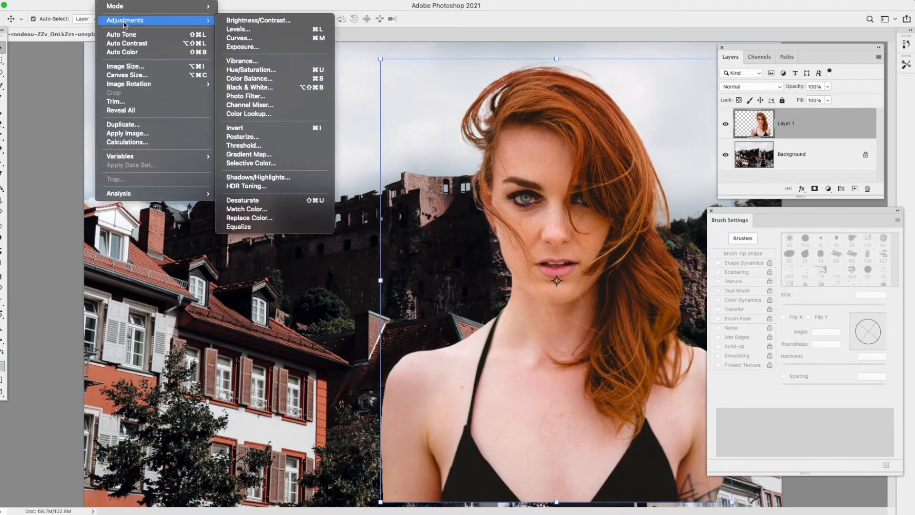
click(268, 210)
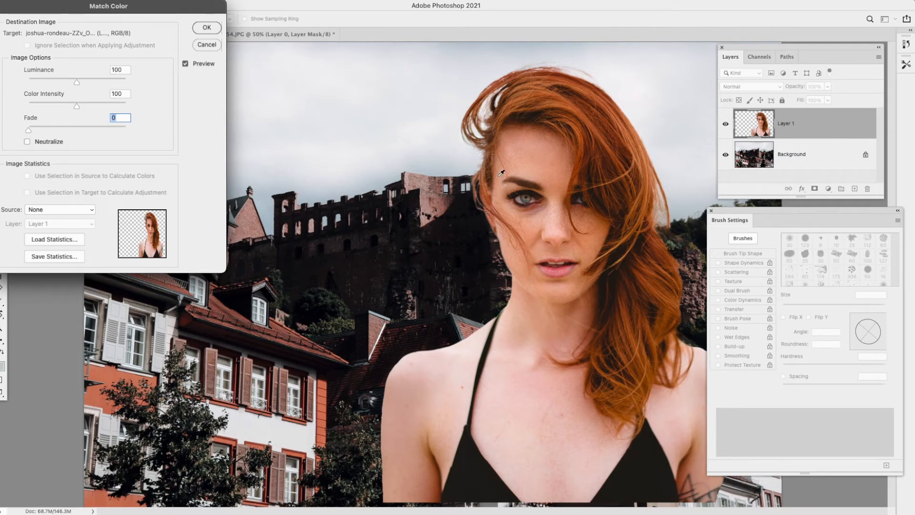
click(92, 212)
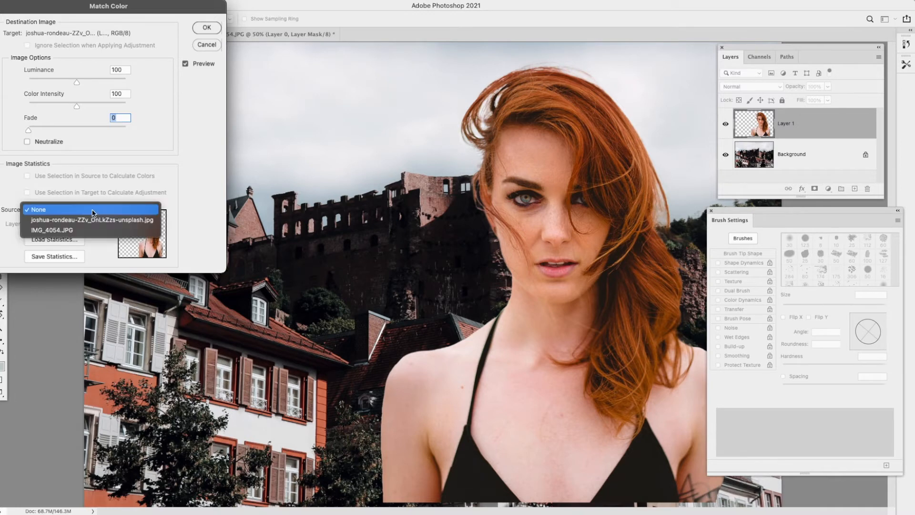
click(79, 232)
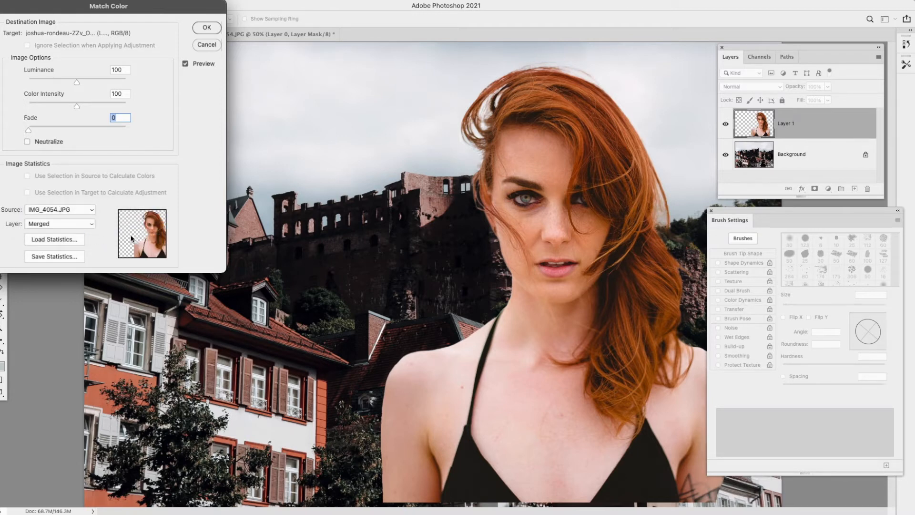
click(93, 212)
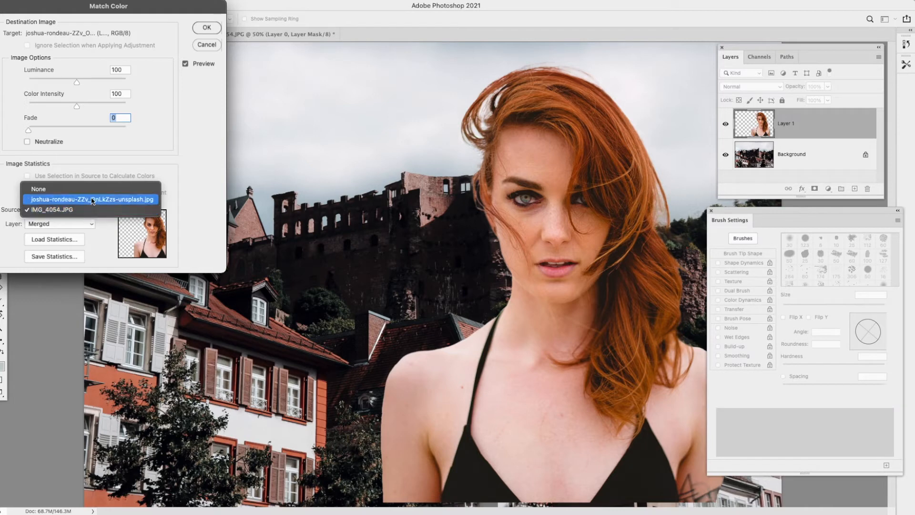
click(92, 201)
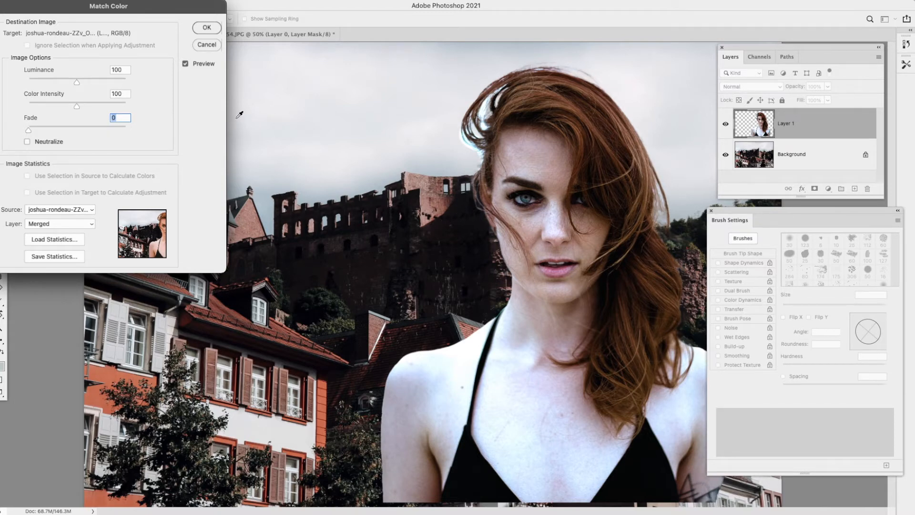
Step: Fade the color match partway to soften its effect on the woman, and apply the adjustment
drag(27, 129, 59, 135)
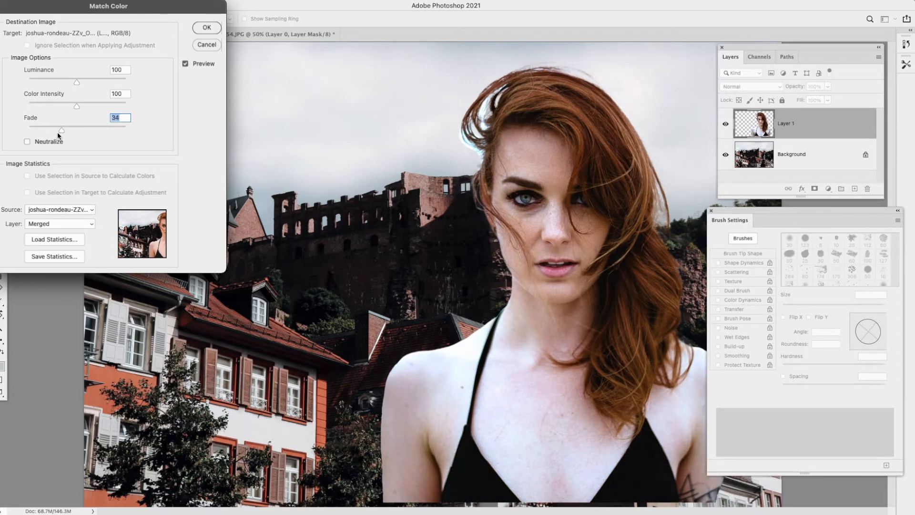
drag(57, 133, 72, 134)
click(206, 28)
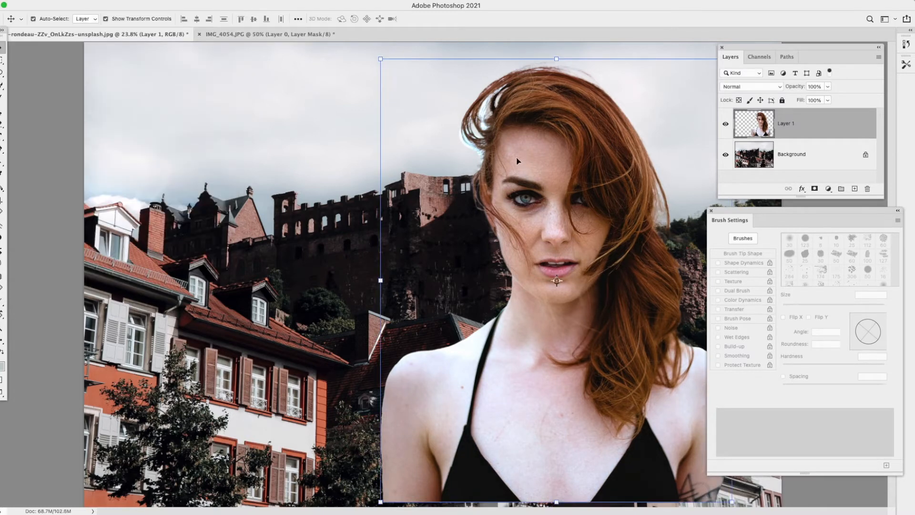
Step: Examine the color-matched hair edge up close against the sky, finishing with the whole composite in view
click(4, 329)
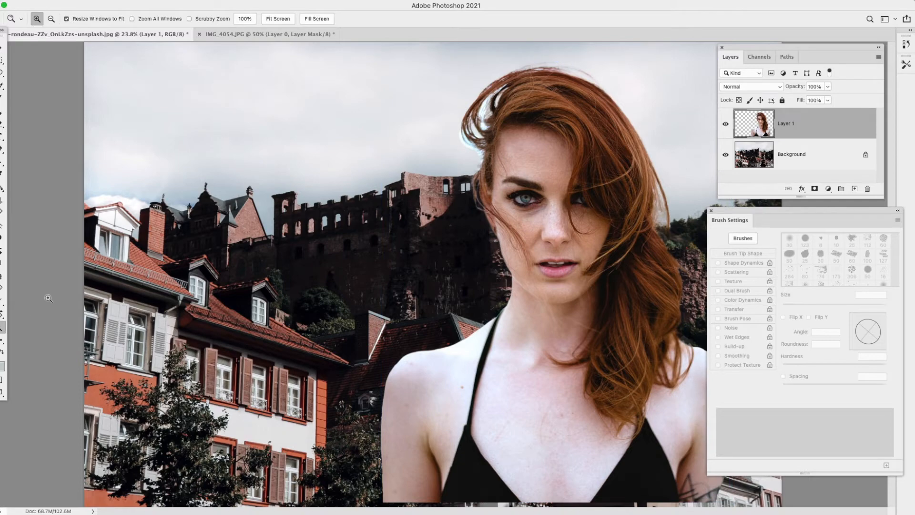
click(492, 138)
click(492, 136)
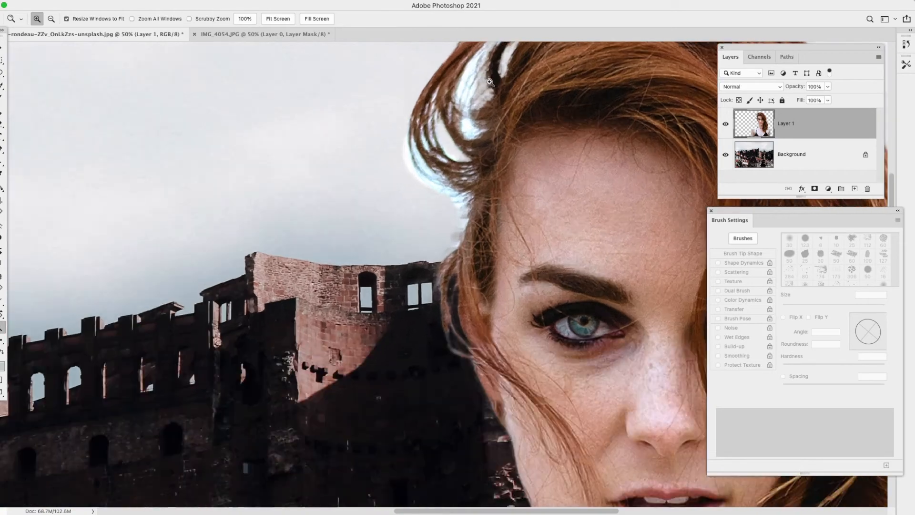
click(500, 88)
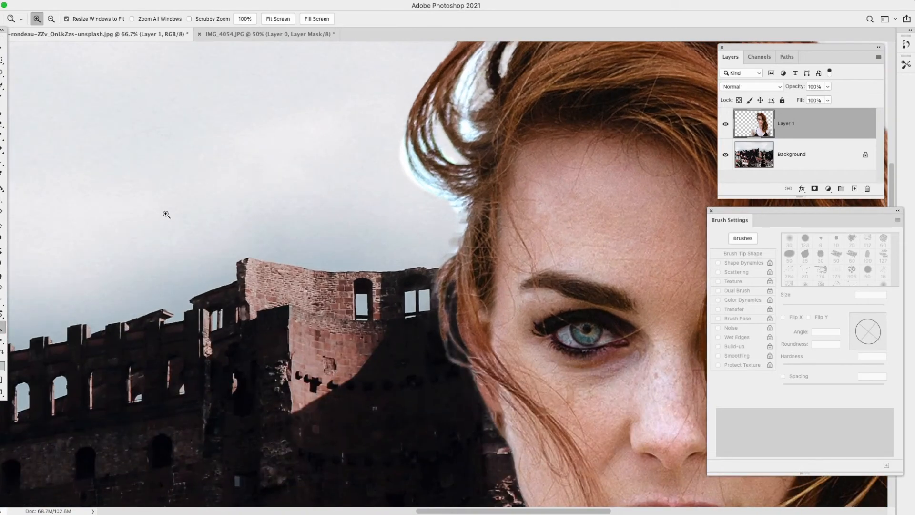
alt+click(503, 189)
alt+click(503, 189)
alt+click(503, 189)
alt+click(503, 189)
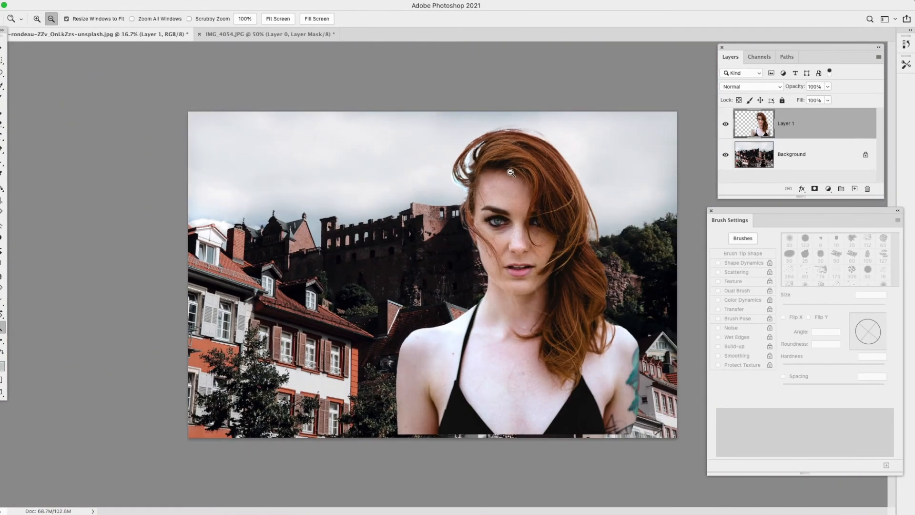
Step: Move the cut-out woman slightly down and left so that her torso runs past the photo's bottom edge
click(2, 47)
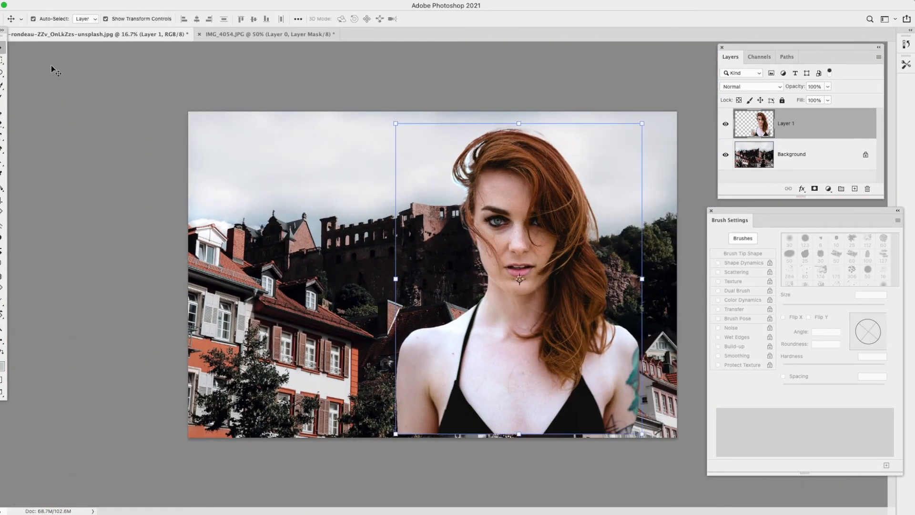
mouse_move(510, 193)
mouse_down()
mouse_move(401, 203)
mouse_move(548, 197)
mouse_move(516, 207)
mouse_up()
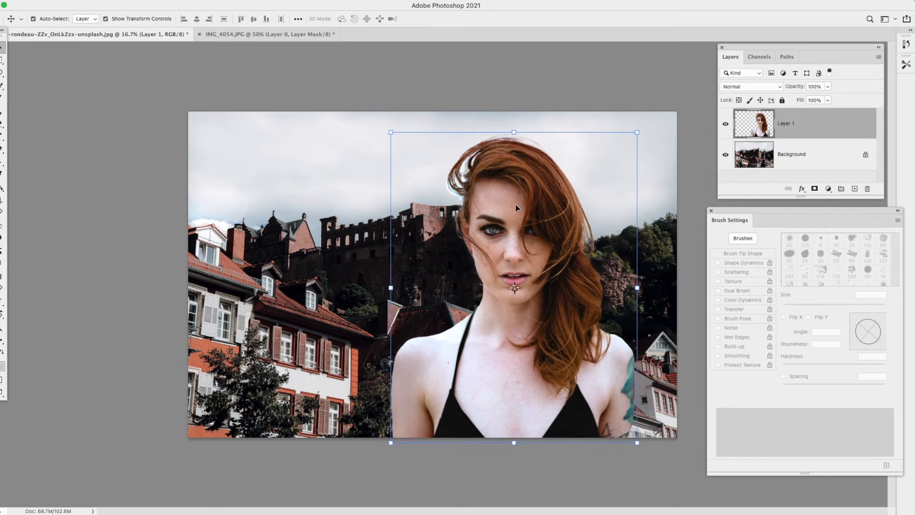
click(1, 61)
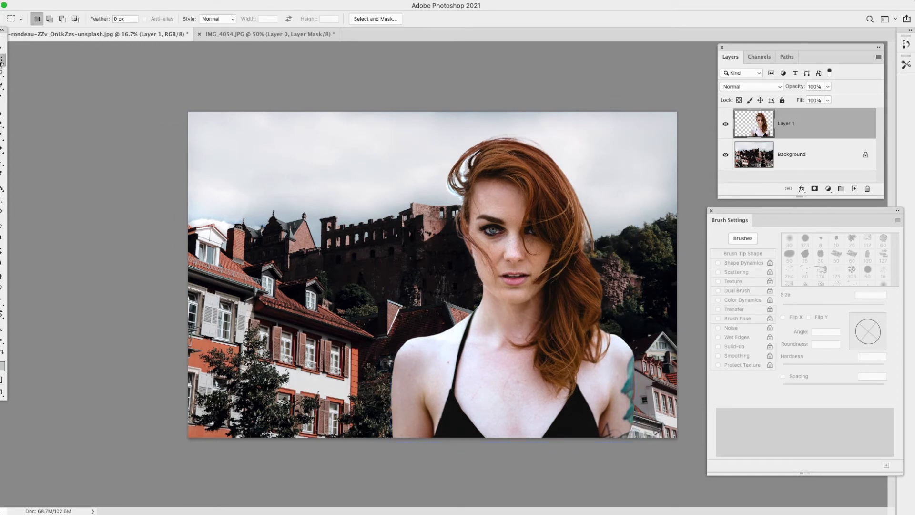
Step: Darken the woman's layer with an Exposure adjustment, using exposure -0.43 and gamma correction 0.73
click(113, 0)
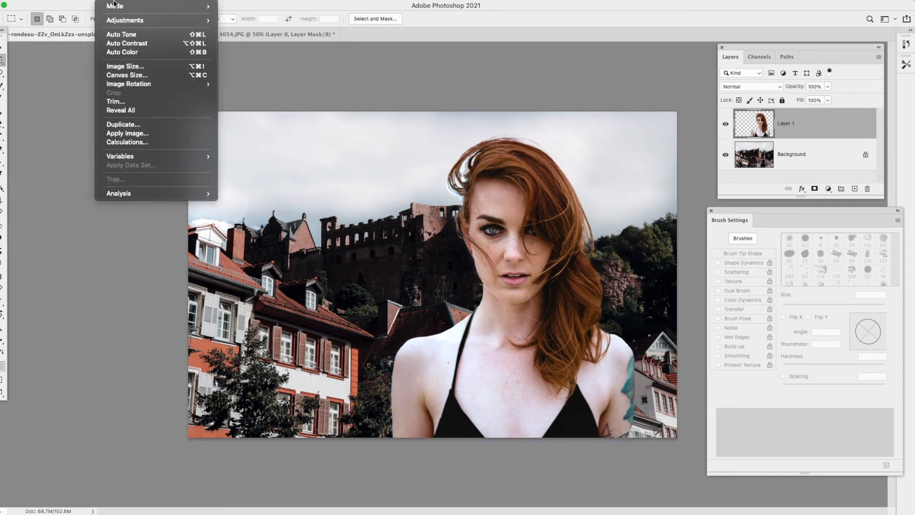
mouse_move(143, 20)
click(252, 45)
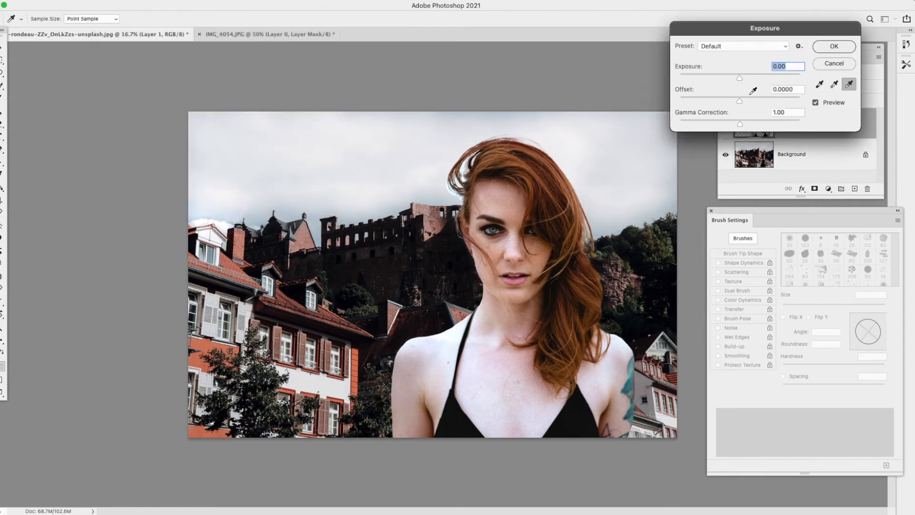
drag(740, 125, 749, 127)
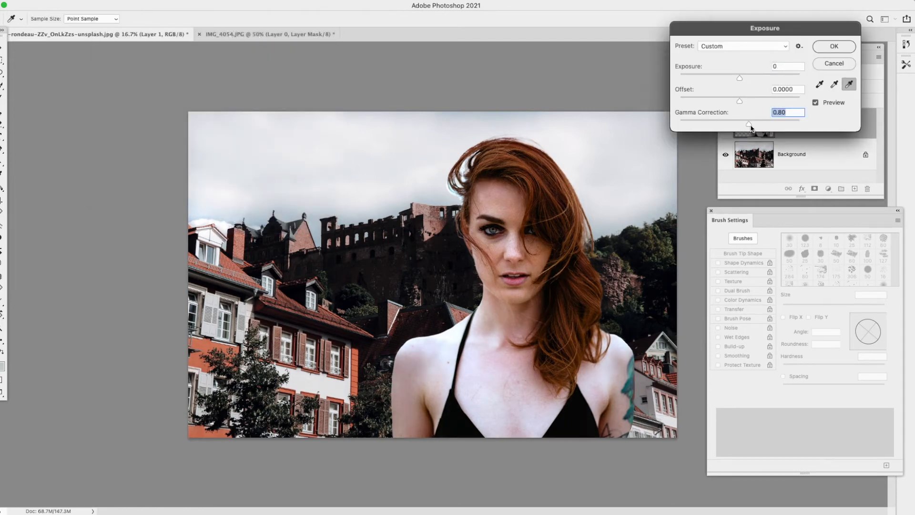
drag(750, 127, 751, 129)
drag(742, 80, 735, 85)
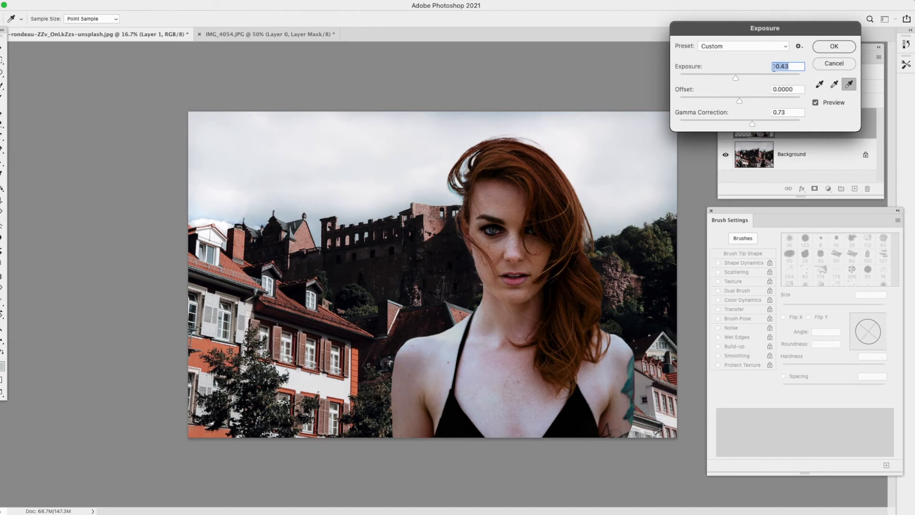
click(826, 51)
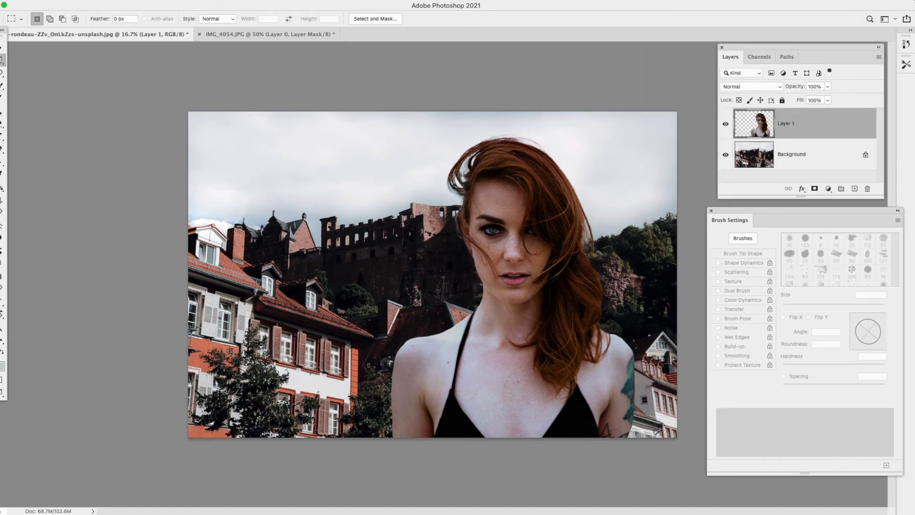
Step: Add a layer mask to the woman's layer for cleaning up the fringe around her hair curl
click(1, 328)
click(468, 175)
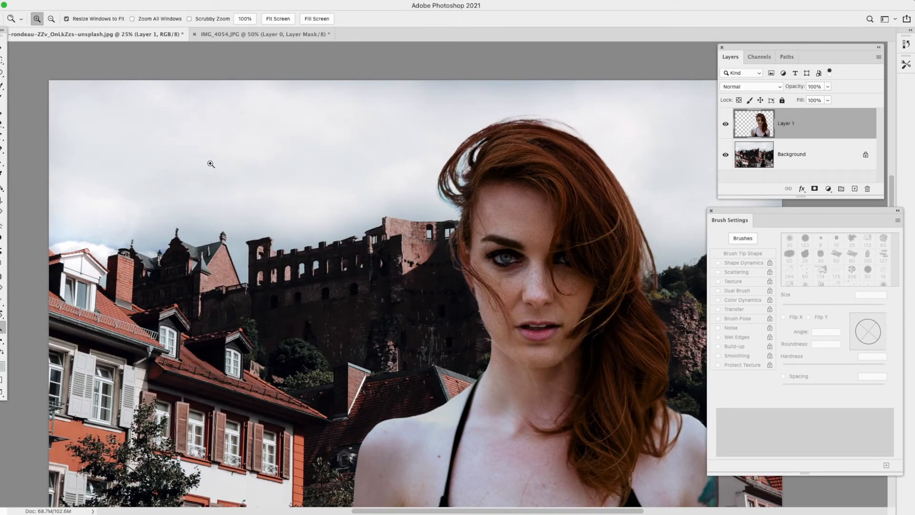
drag(491, 219, 419, 174)
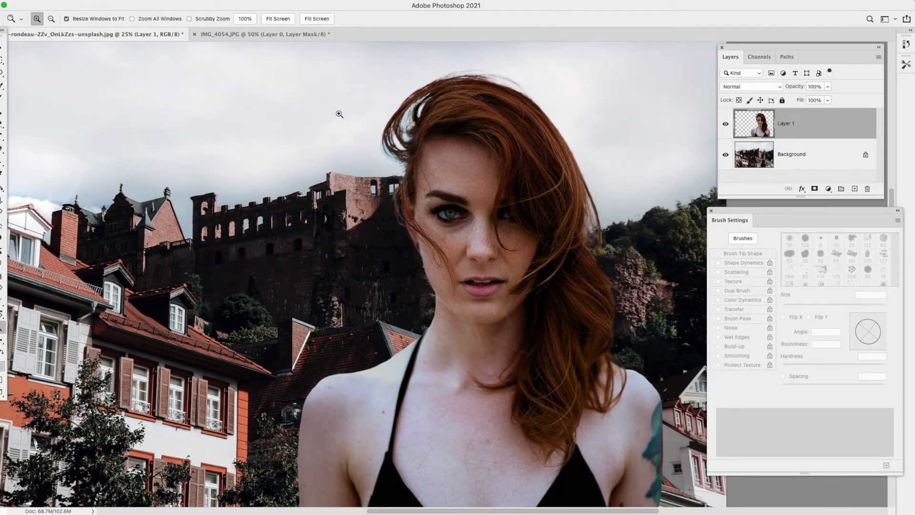
click(411, 168)
click(406, 143)
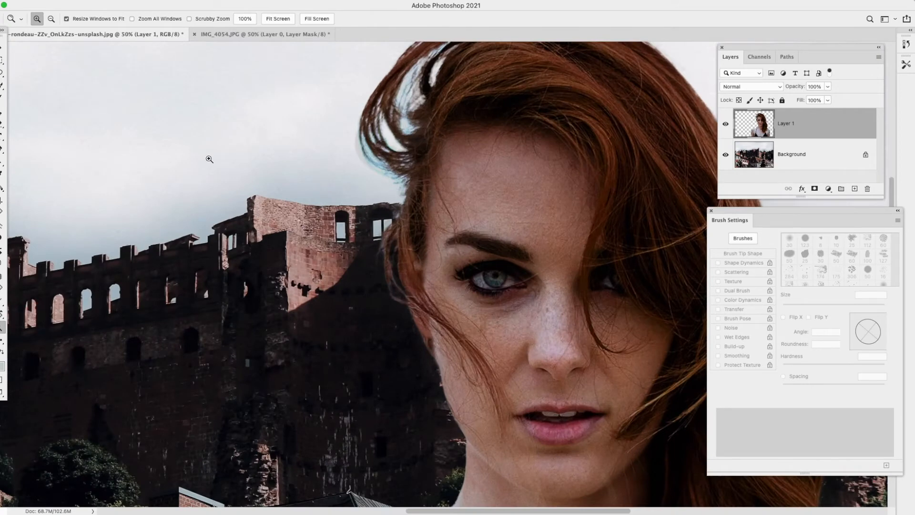
click(815, 189)
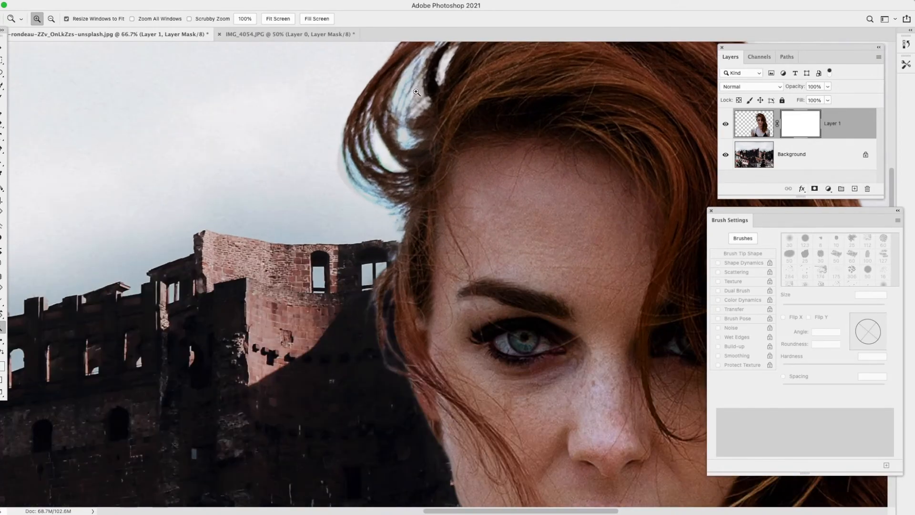
Step: Paint on the mask over the pale gap inside the hair curl with a soft 20 px brush at 23% opacity
click(409, 90)
drag(418, 99, 410, 131)
key(b)
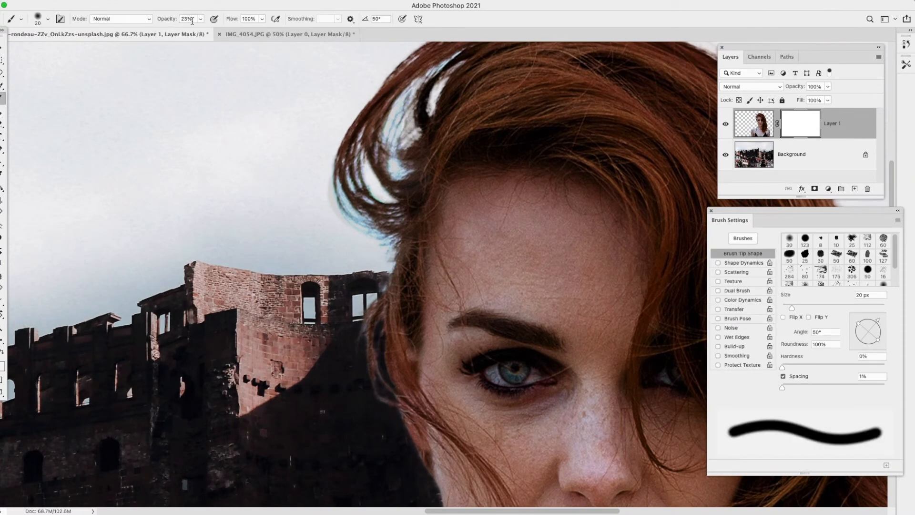
mouse_move(400, 107)
mouse_down()
mouse_move(408, 95)
mouse_move(395, 135)
mouse_up()
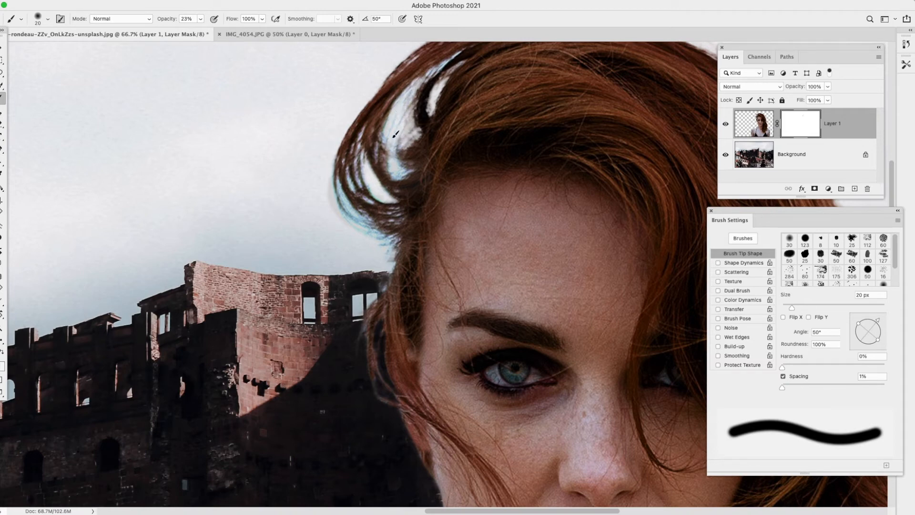
Step: Lower the brush opacity to 4% and paint the mask lightly around the lower strands of the hair curl
click(200, 18)
click(192, 30)
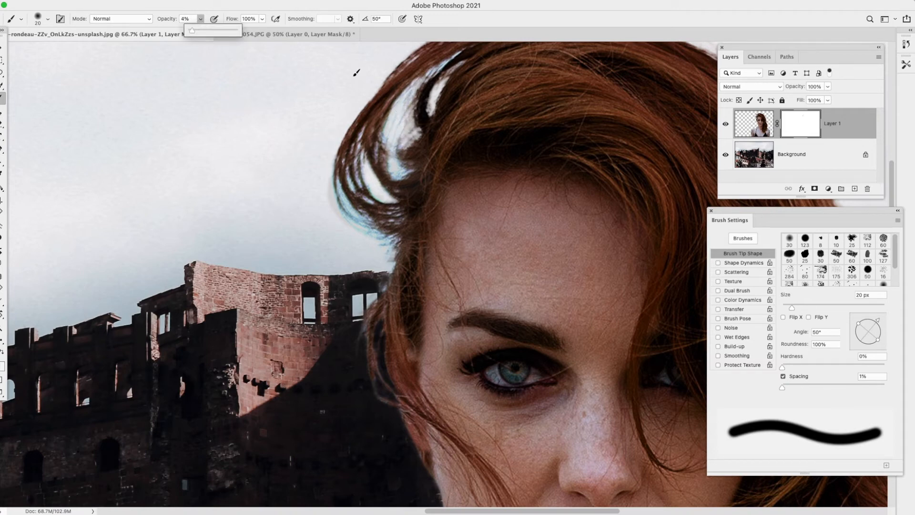
click(401, 165)
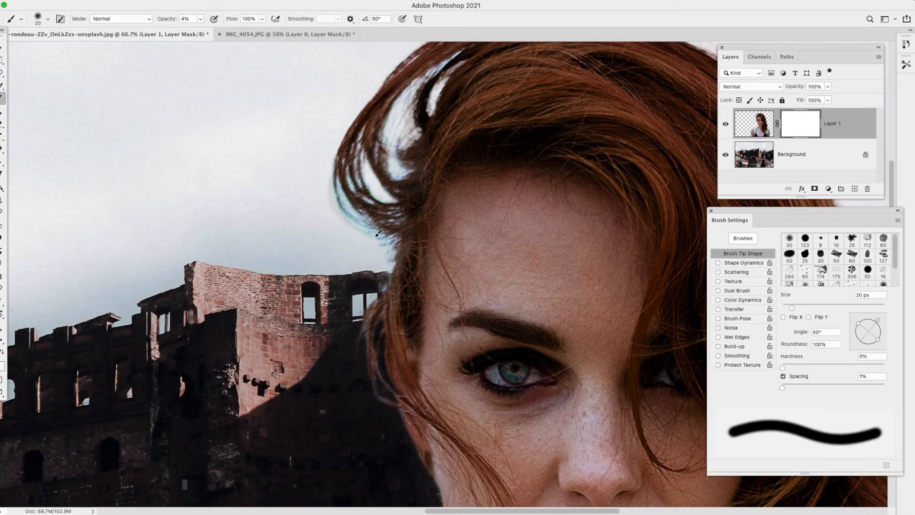
Step: Raise the brush opacity to 12% and mask away the bluish fringe along the hair curl's outer edge
click(201, 19)
click(203, 32)
click(346, 206)
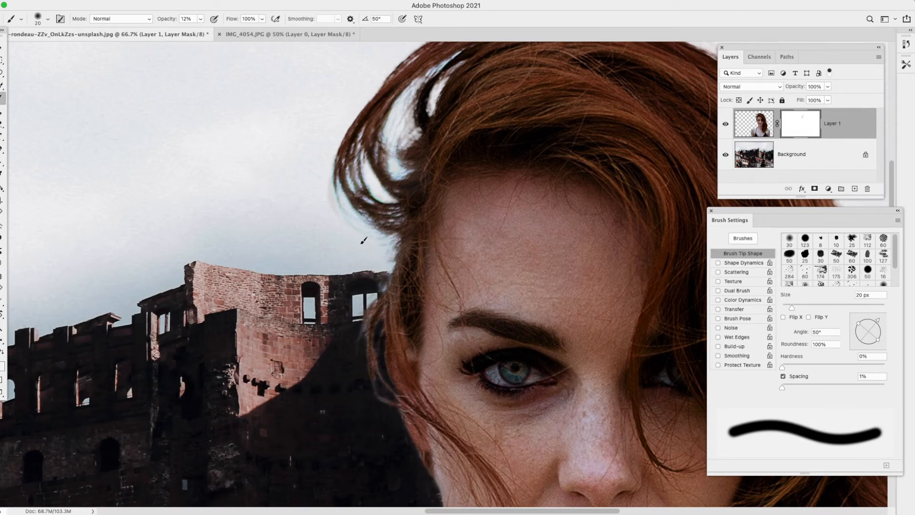
Step: Examine the whole composite at several smaller zoom levels to judge how the woman blends with the castle photo
key(z)
right_click(413, 117)
click(422, 121)
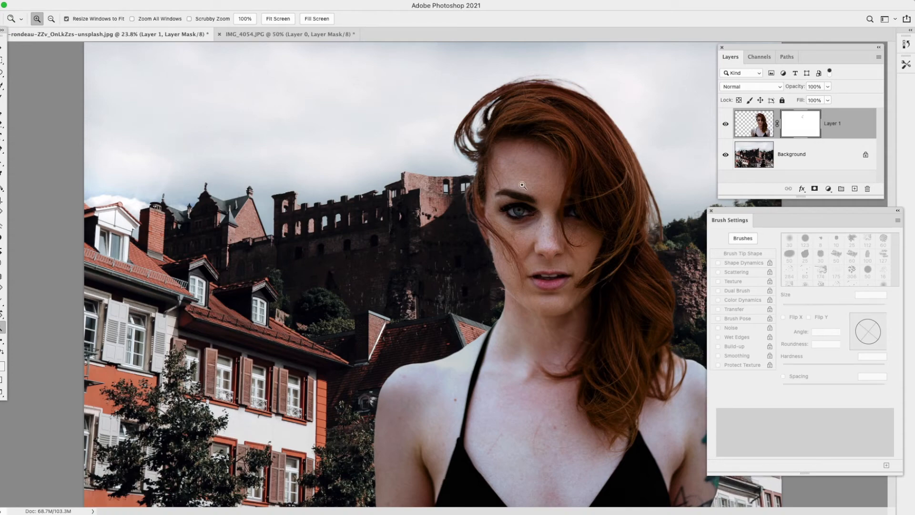
key(alt)
alt+click(538, 230)
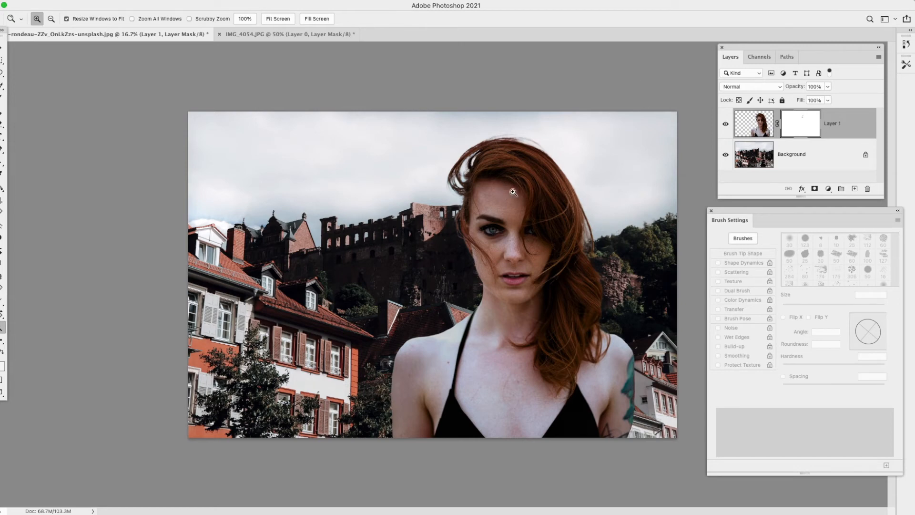
alt+click(523, 262)
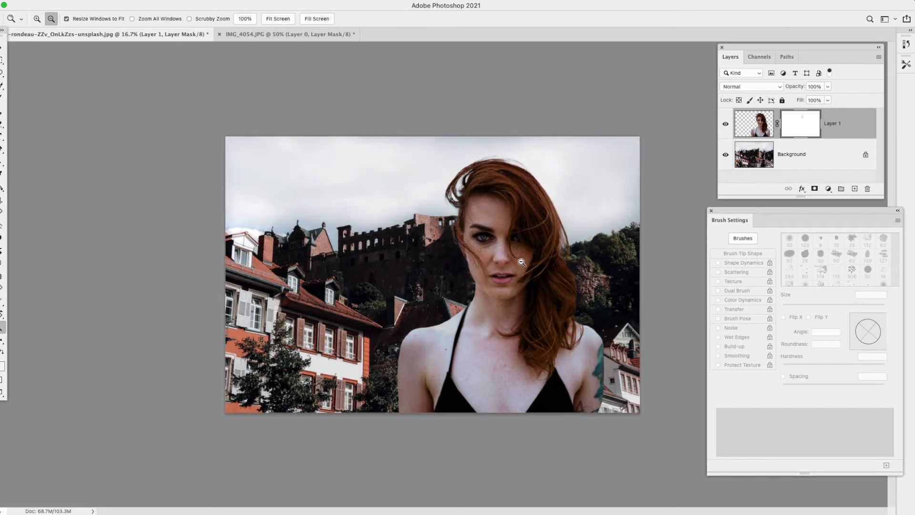
alt+click(525, 265)
click(501, 268)
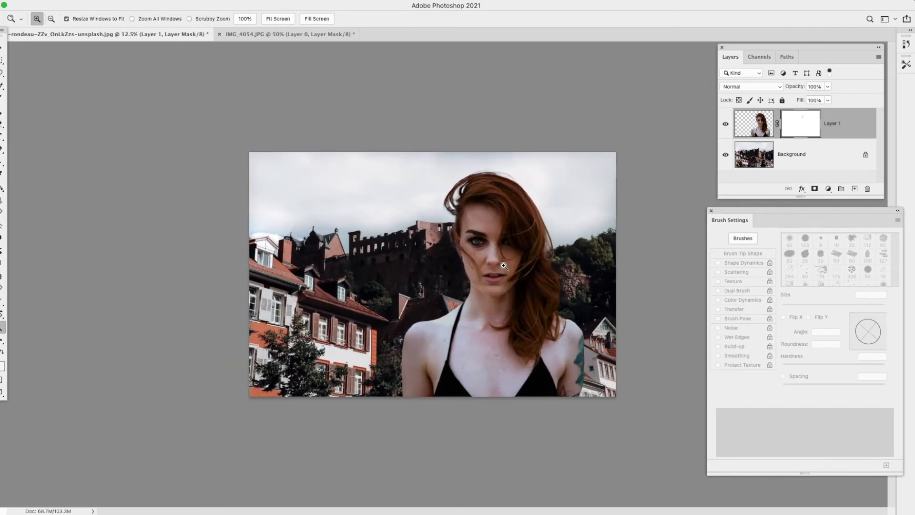
click(497, 245)
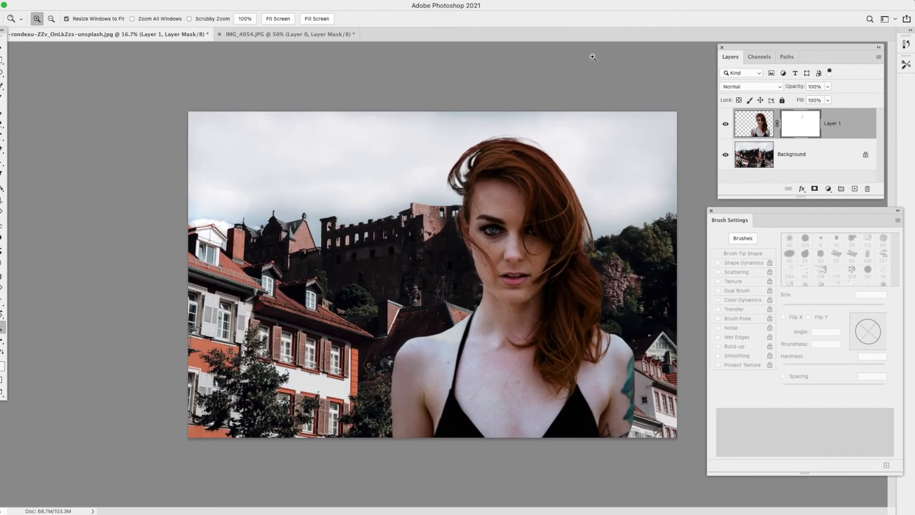
click(112, 1)
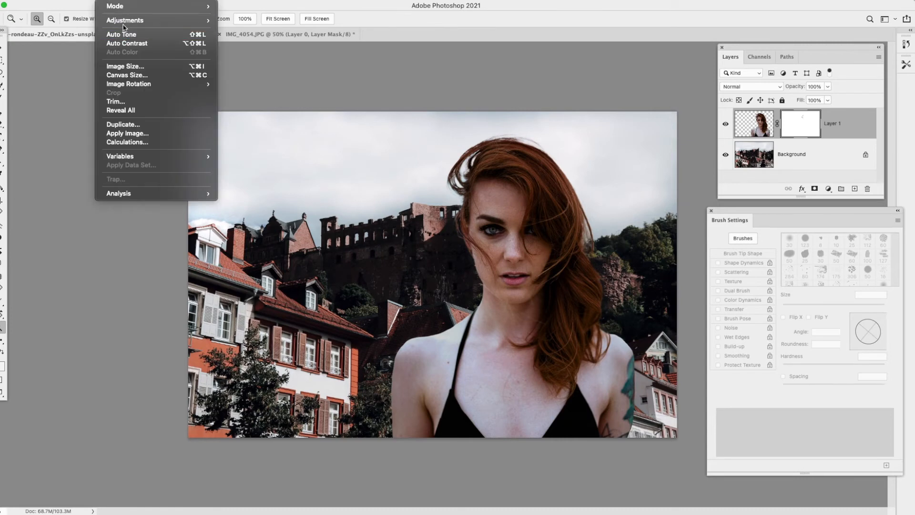
mouse_move(123, 21)
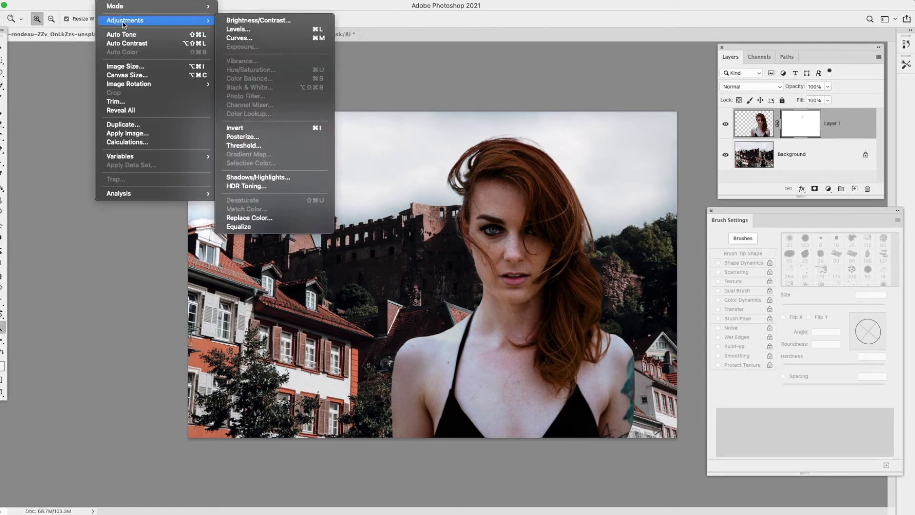
click(260, 20)
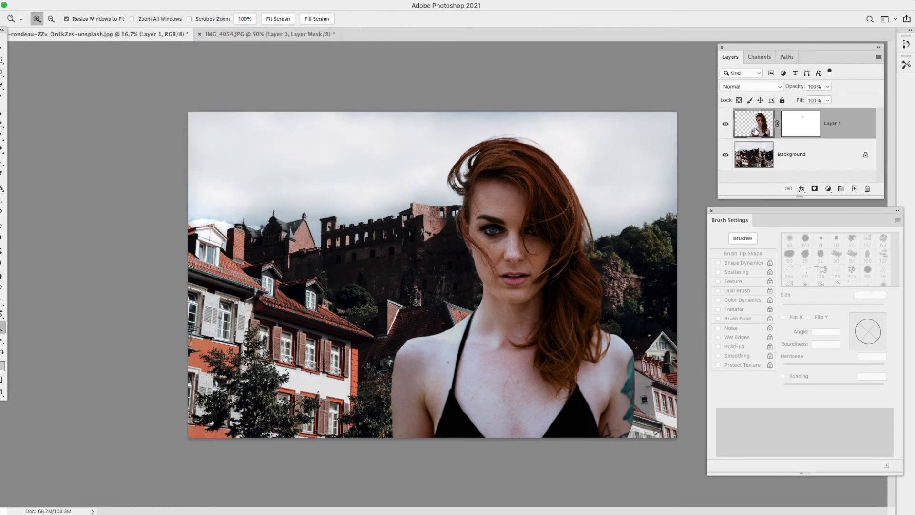
Step: Target the woman layer's image instead of its mask and slightly lower its saturation with a Hue/Saturation adjustment
click(115, 2)
mouse_move(153, 20)
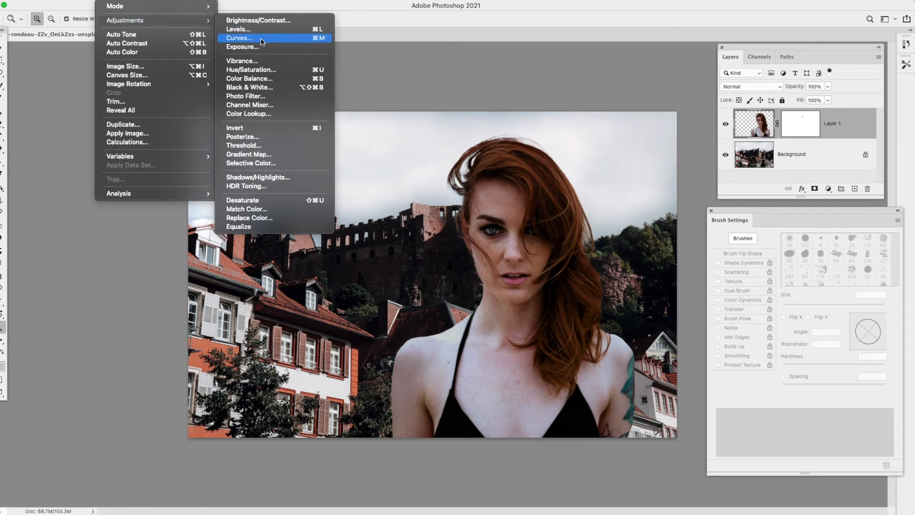
click(274, 71)
drag(746, 99, 753, 99)
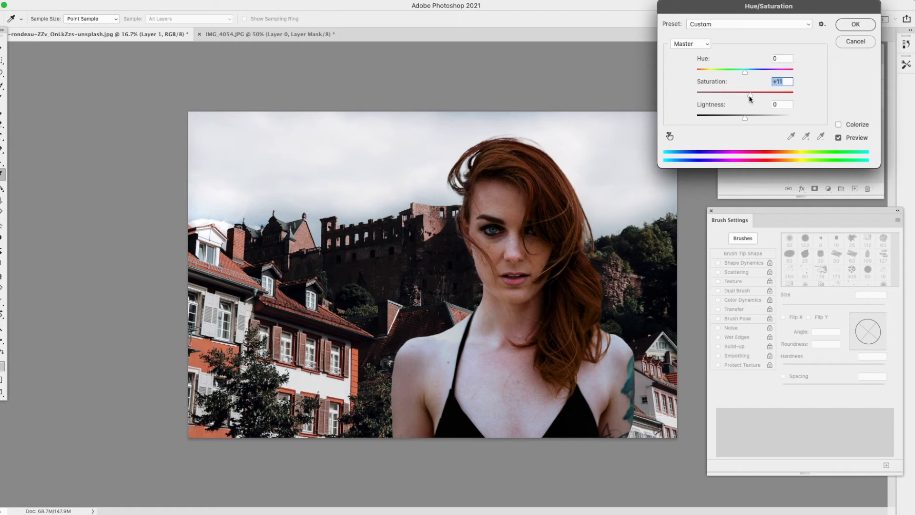
click(738, 95)
click(856, 24)
key(z)
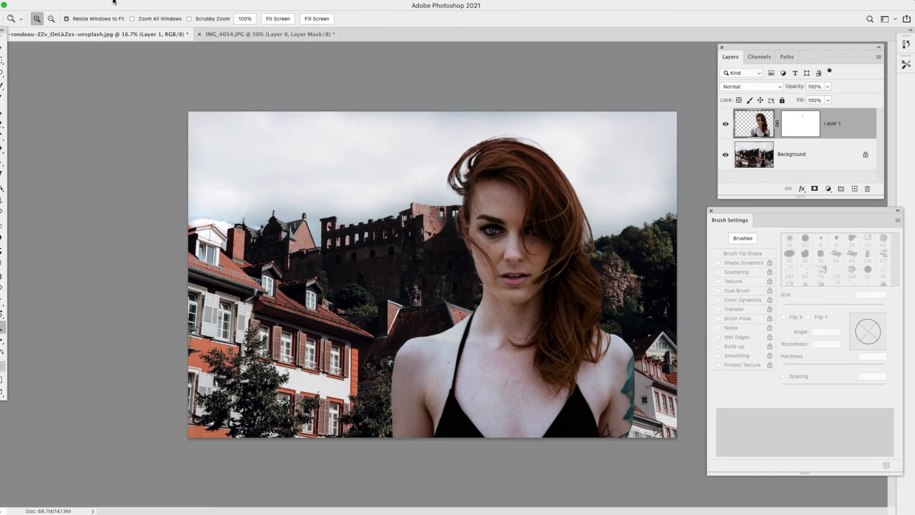
Step: Warm the woman's layer with a midtone Color Balance adjustment of +15 cyan-red and -10 yellow-blue
click(118, 2)
mouse_move(124, 20)
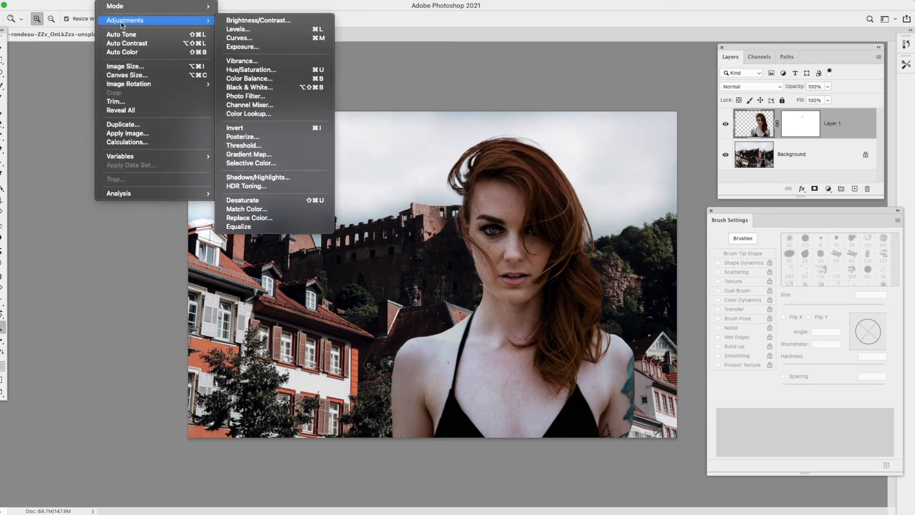
click(276, 78)
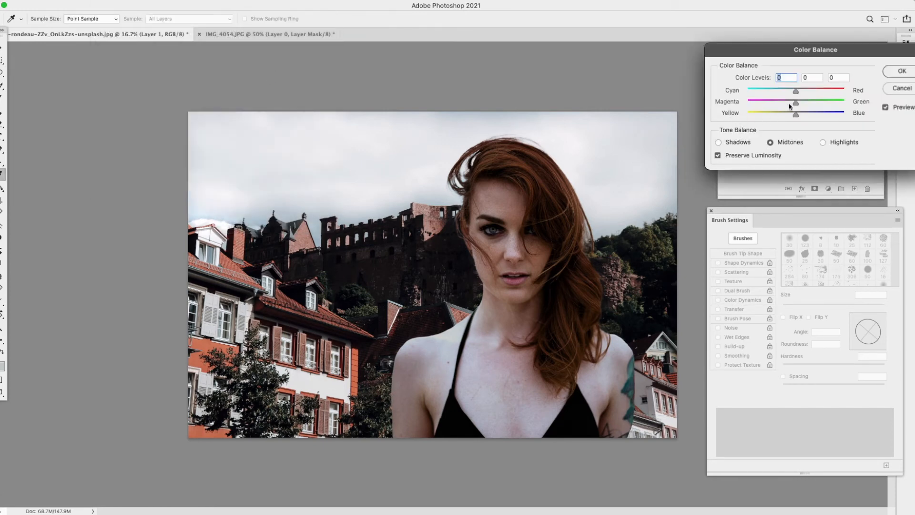
drag(797, 95, 809, 118)
click(796, 116)
drag(796, 115, 802, 97)
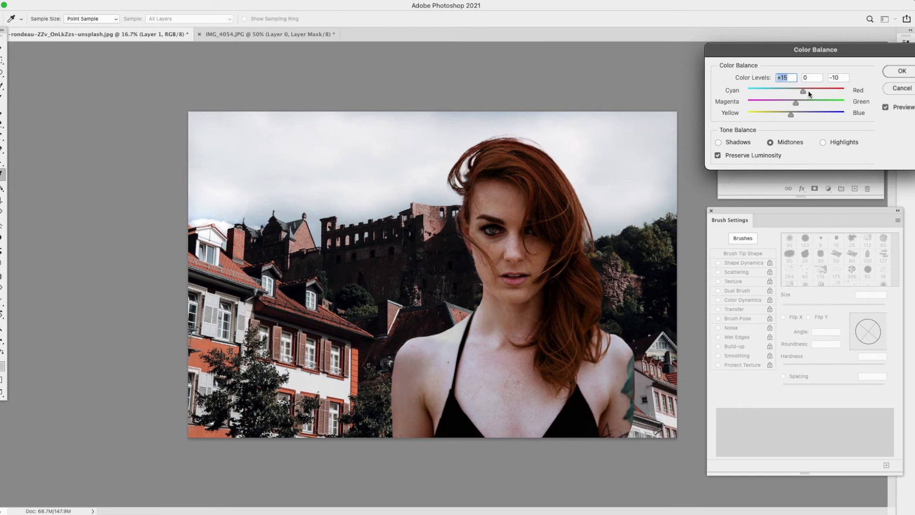
click(891, 73)
key(z)
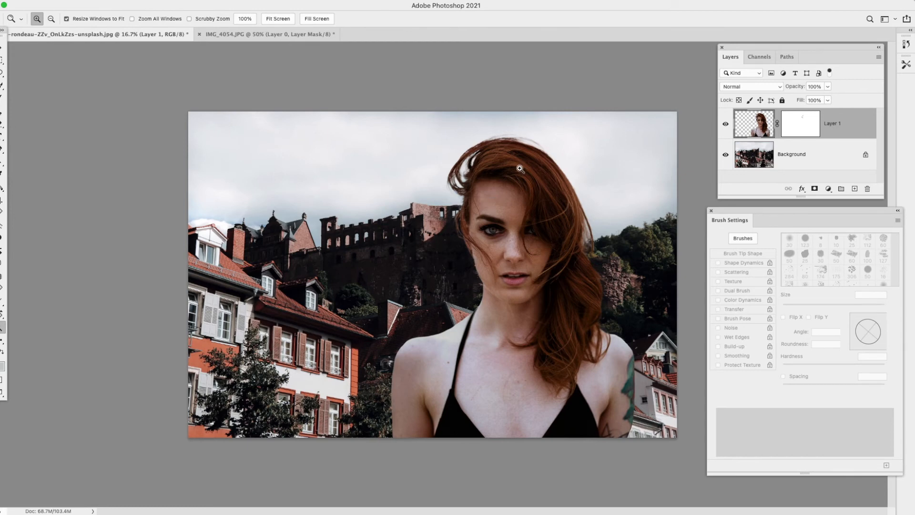
Step: Set the woman layer's saturation to -27 with a Hue/Saturation adjustment
click(113, 2)
mouse_move(129, 19)
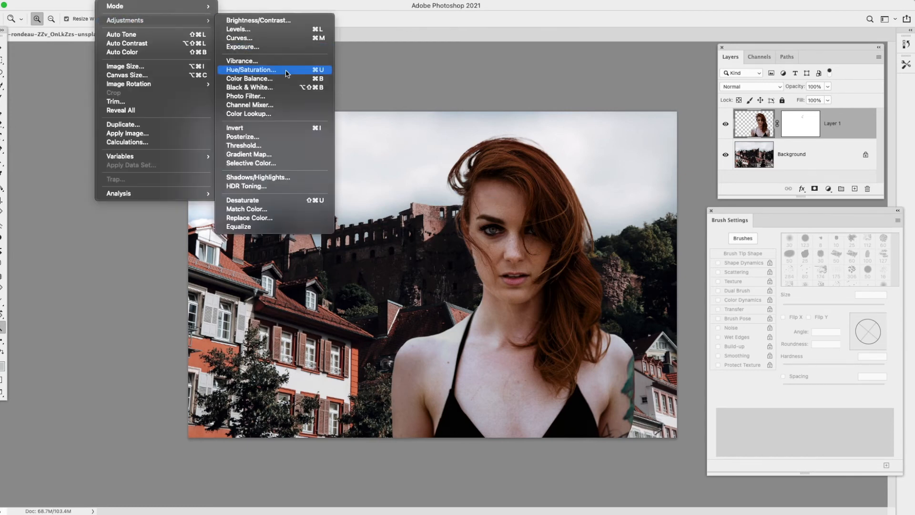
click(287, 71)
drag(745, 94, 743, 95)
click(740, 96)
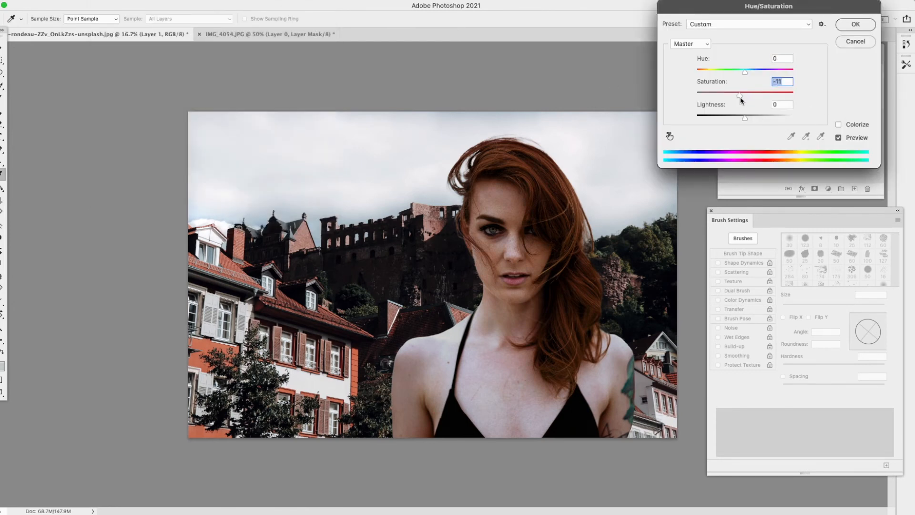
drag(739, 95, 732, 97)
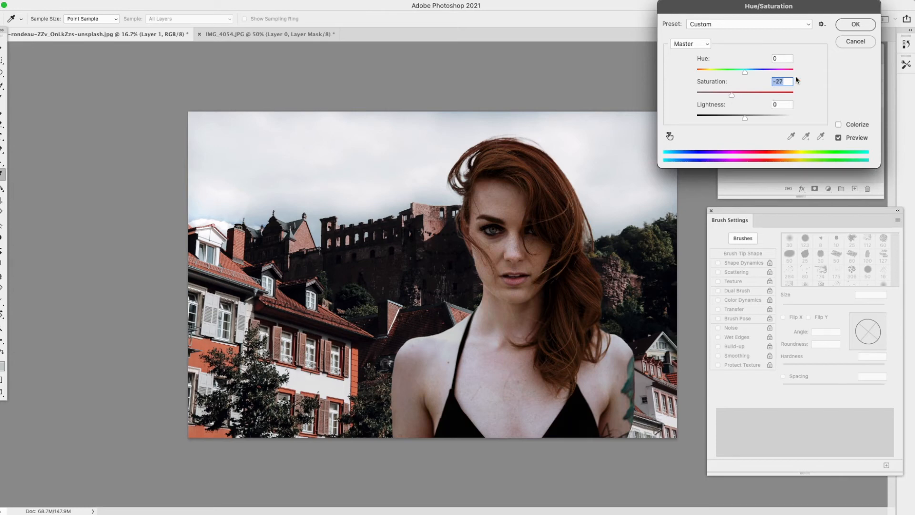
click(850, 27)
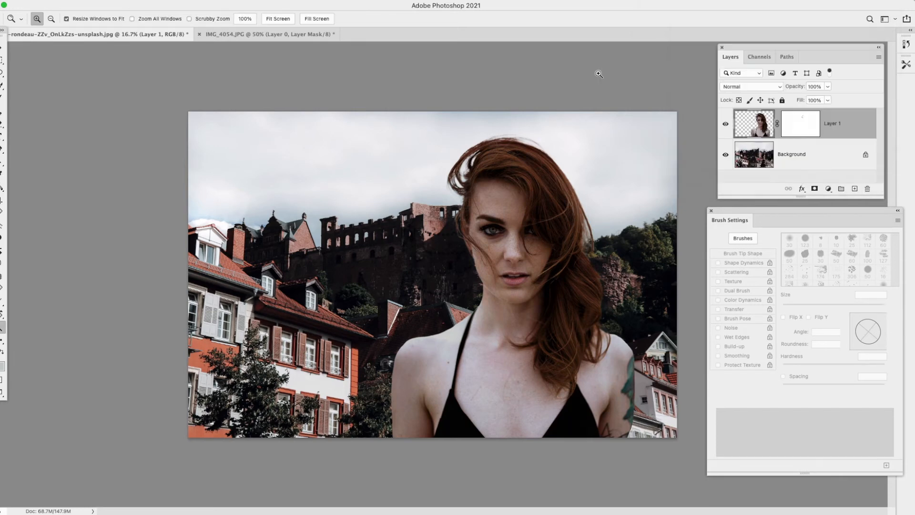
Step: Darken the woman's layer to brightness -15 and reduce its contrast with a Brightness/Contrast adjustment
click(114, 0)
mouse_move(143, 20)
click(261, 20)
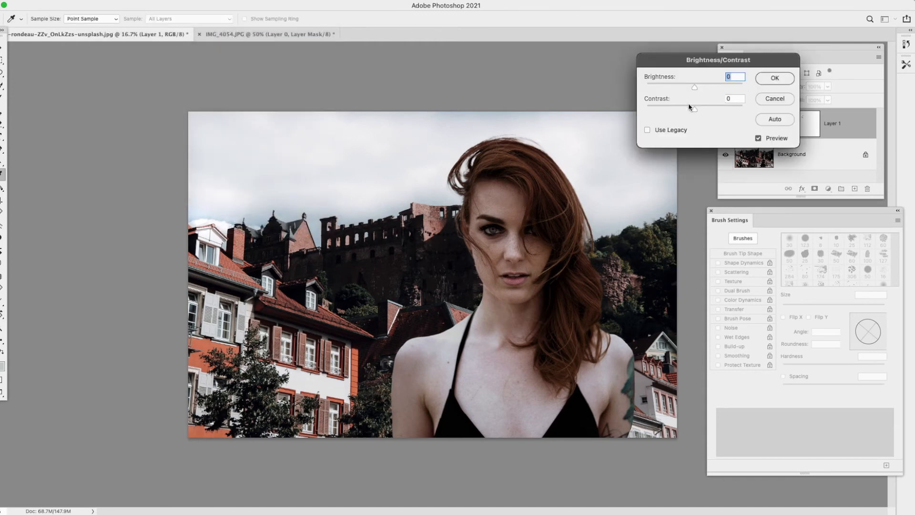
drag(695, 89, 703, 112)
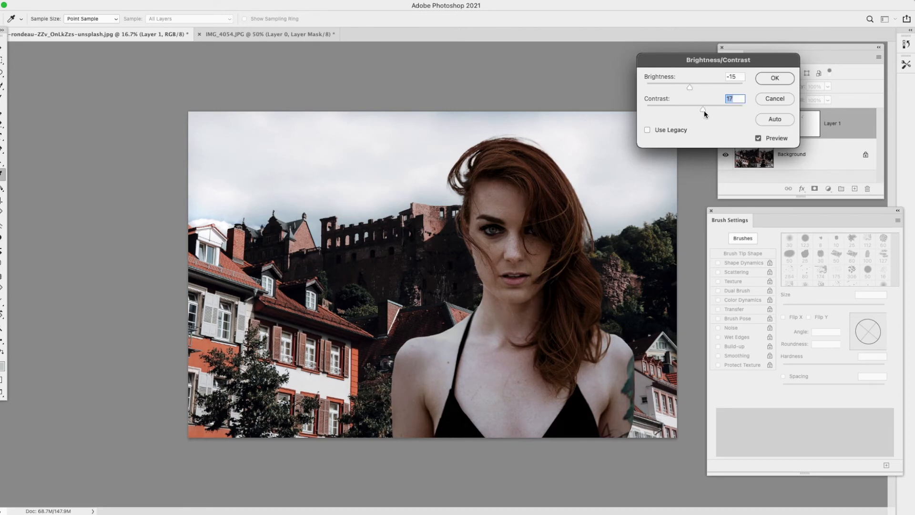
click(680, 109)
click(775, 77)
key(z)
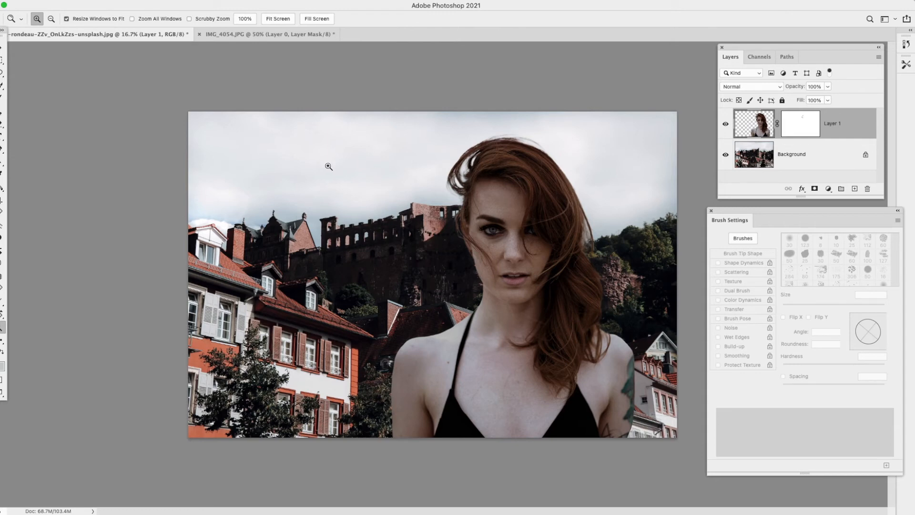
click(89, 2)
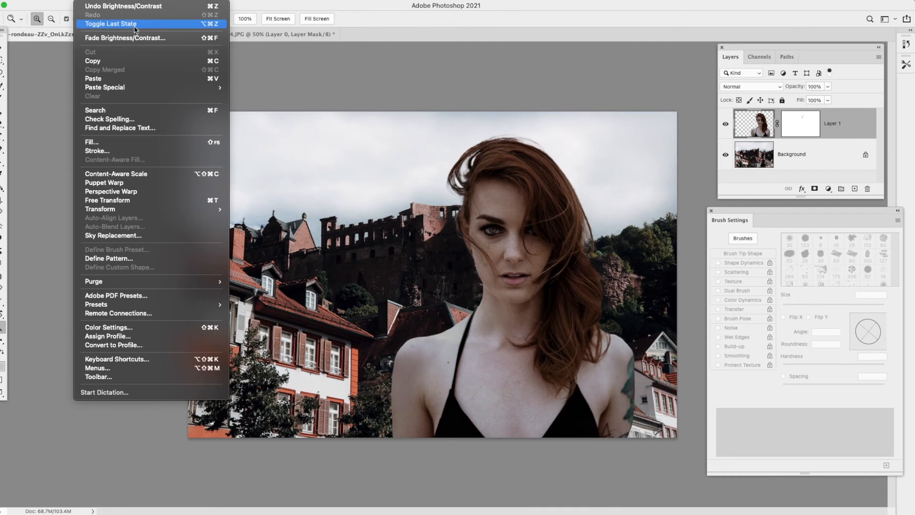
mouse_move(110, 2)
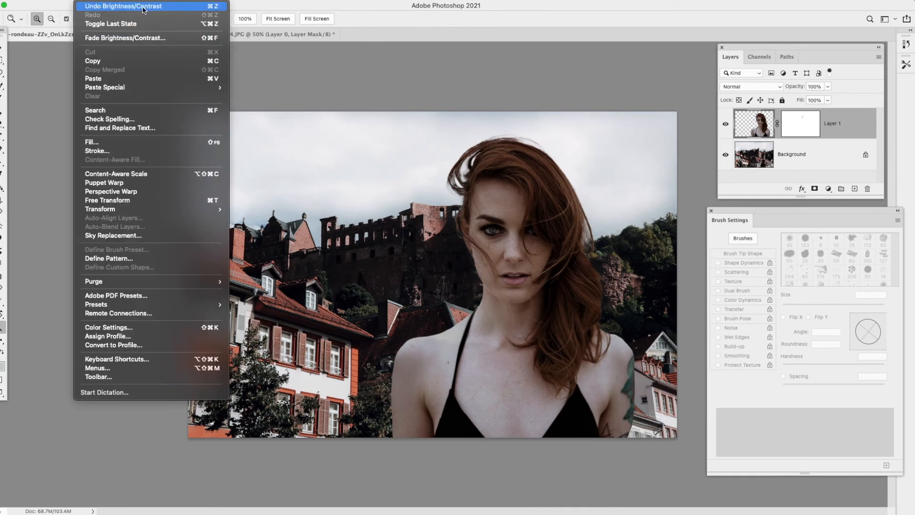
click(320, 73)
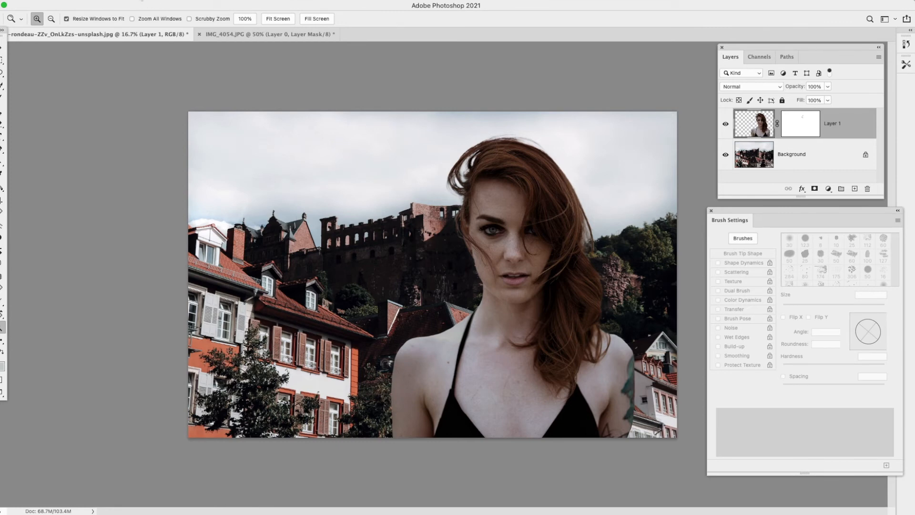
click(142, 0)
click(349, 123)
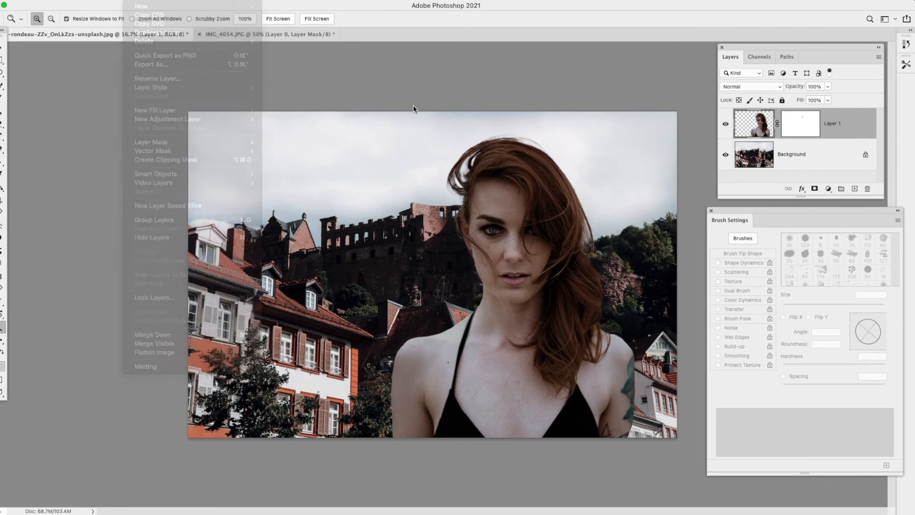
Step: Bake the mask into the woman's layer by converting it to a smart object and rasterizing it
right_click(862, 125)
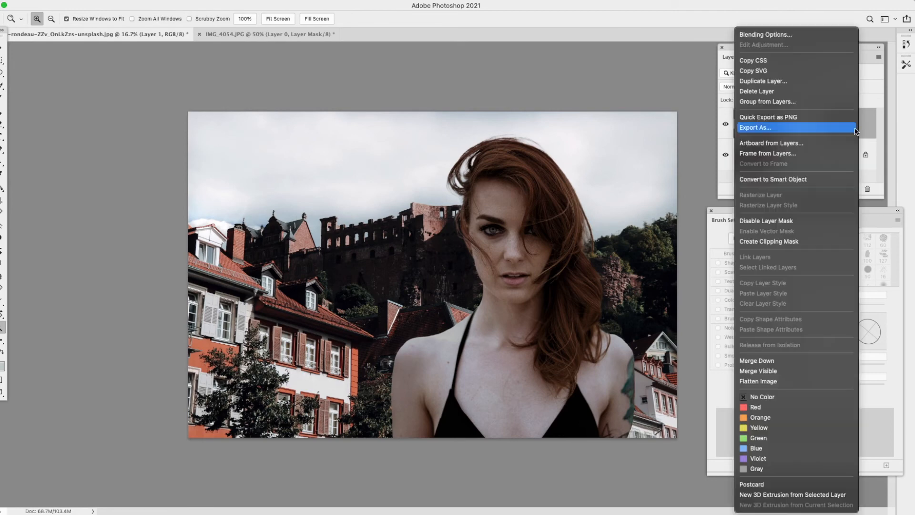
click(813, 179)
right_click(830, 127)
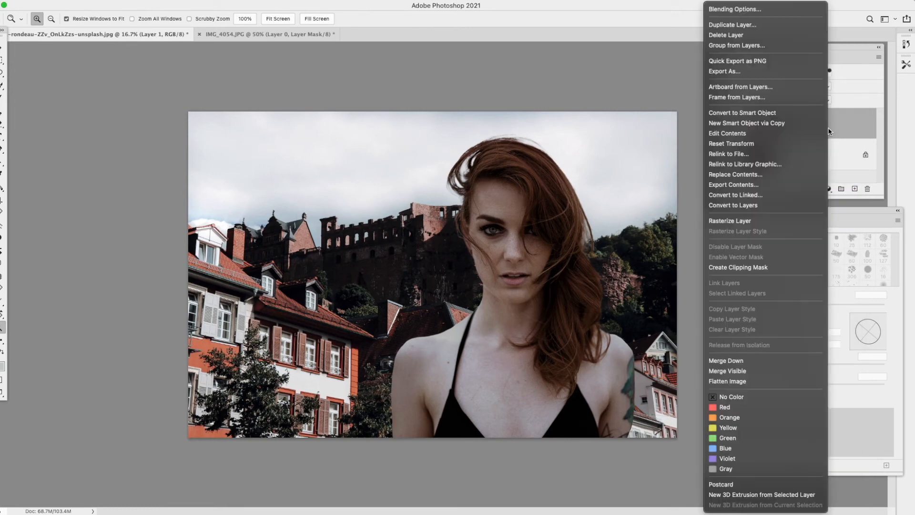
click(763, 221)
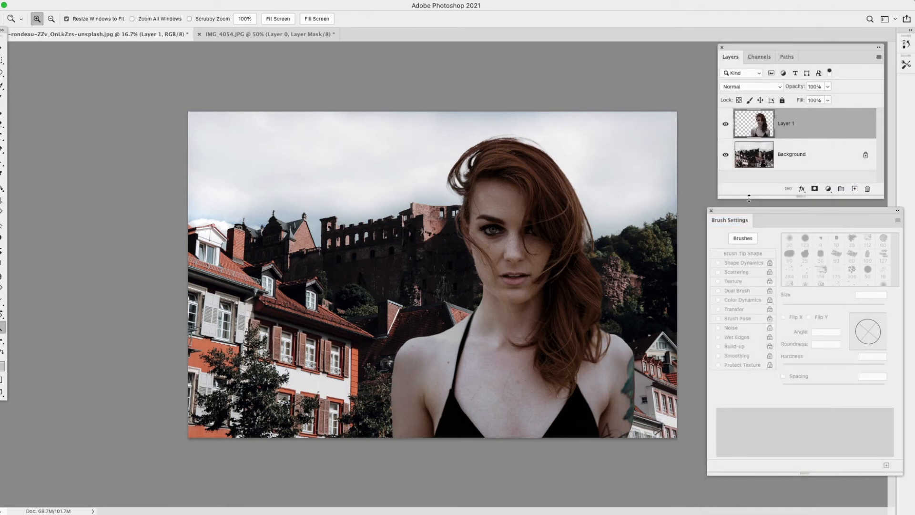
Step: Duplicate the woman's layer, keeping the default copy name
right_click(817, 127)
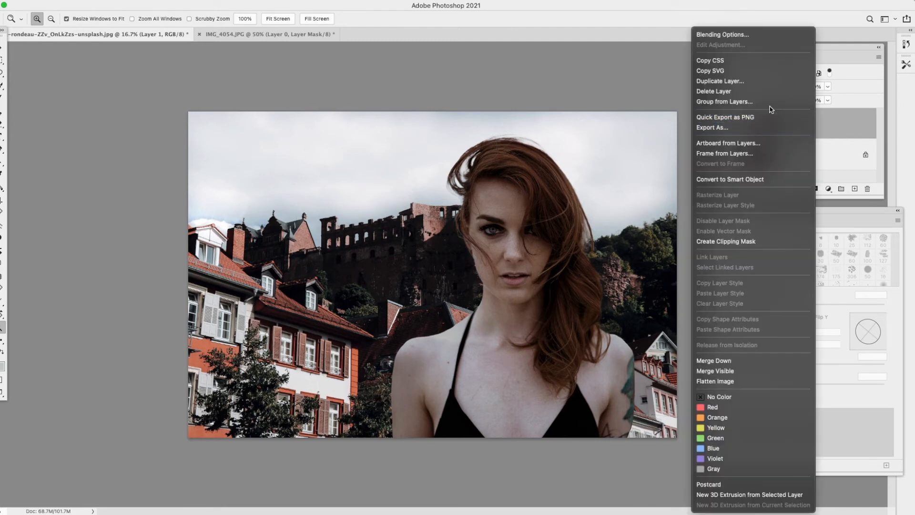
click(745, 82)
click(533, 211)
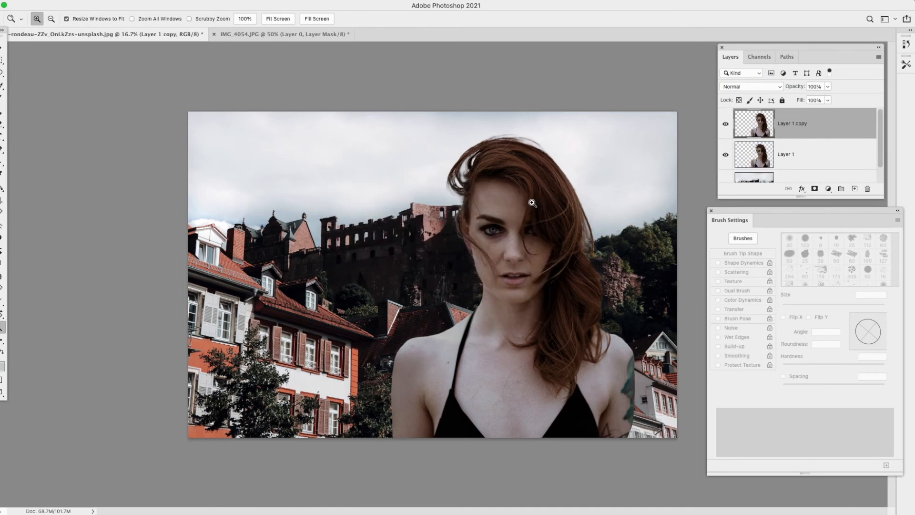
Step: Start the Lighting Effects filter on the duplicated layer and move its point light beside the woman's head, over her hair side
click(114, 2)
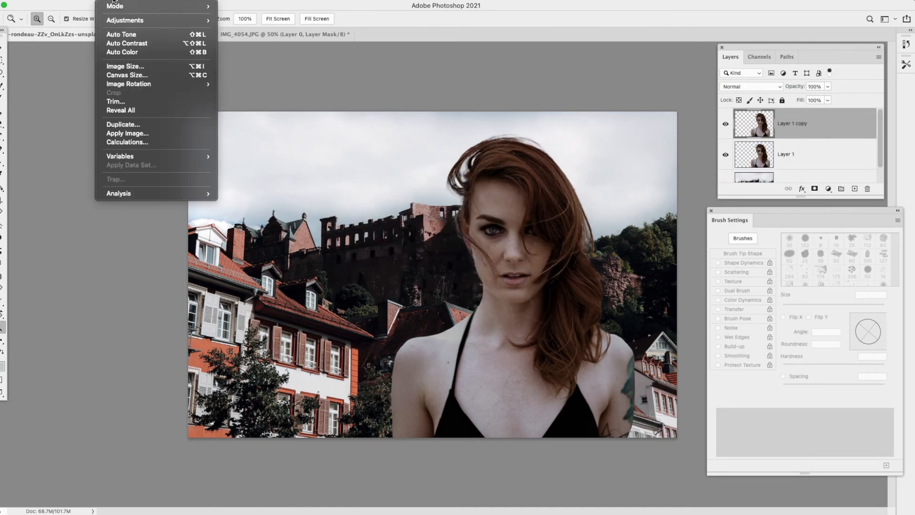
mouse_move(126, 24)
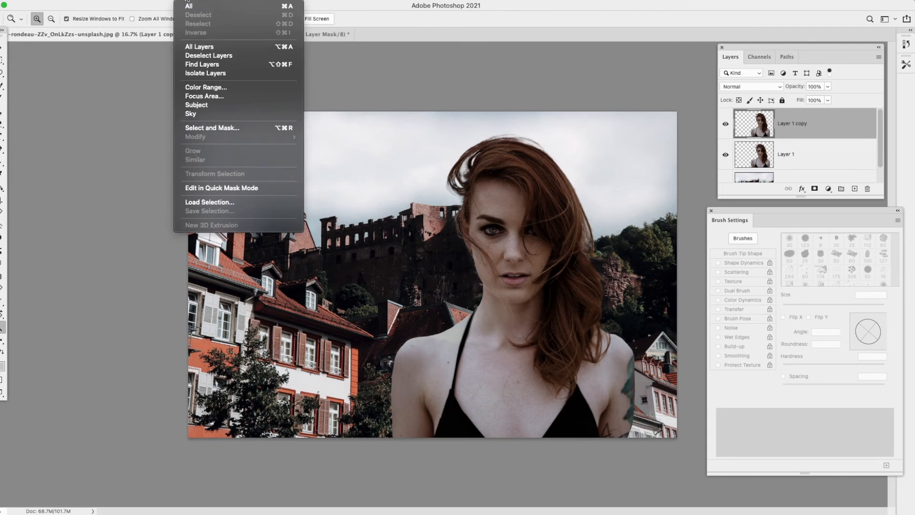
mouse_move(220, 1)
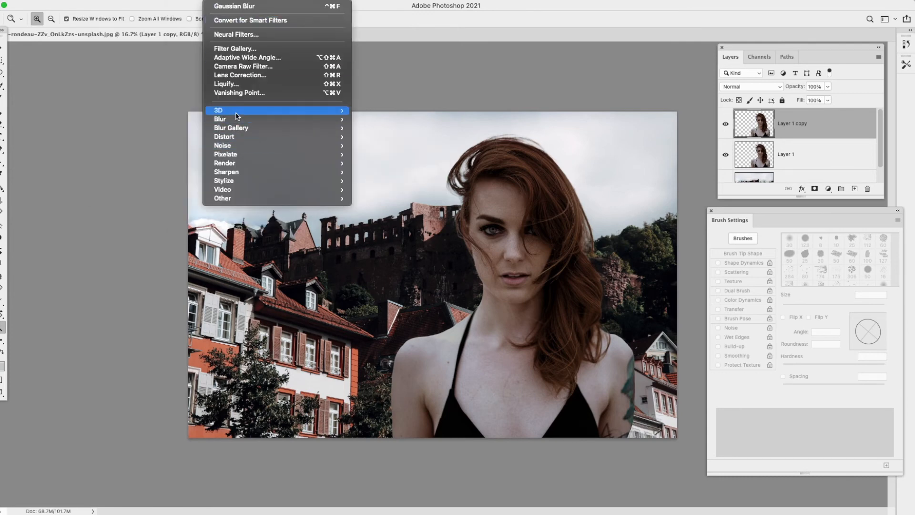
mouse_move(237, 116)
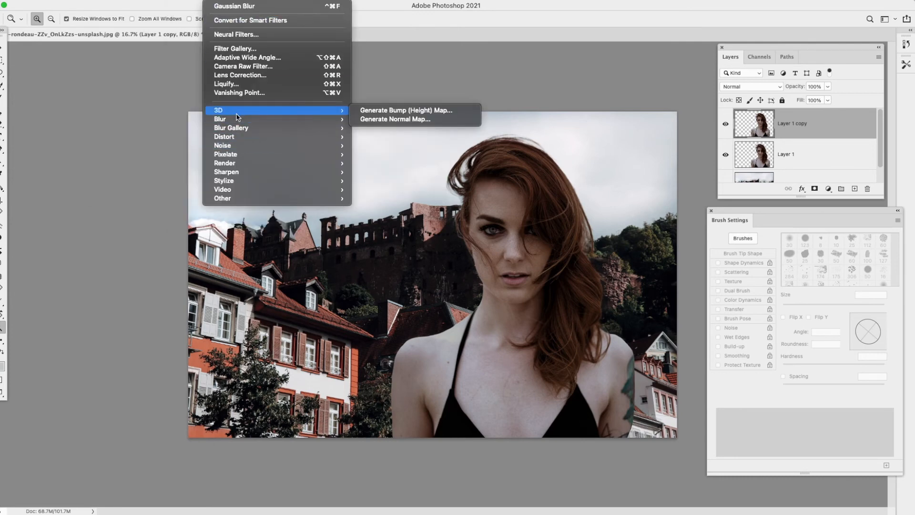
mouse_move(254, 169)
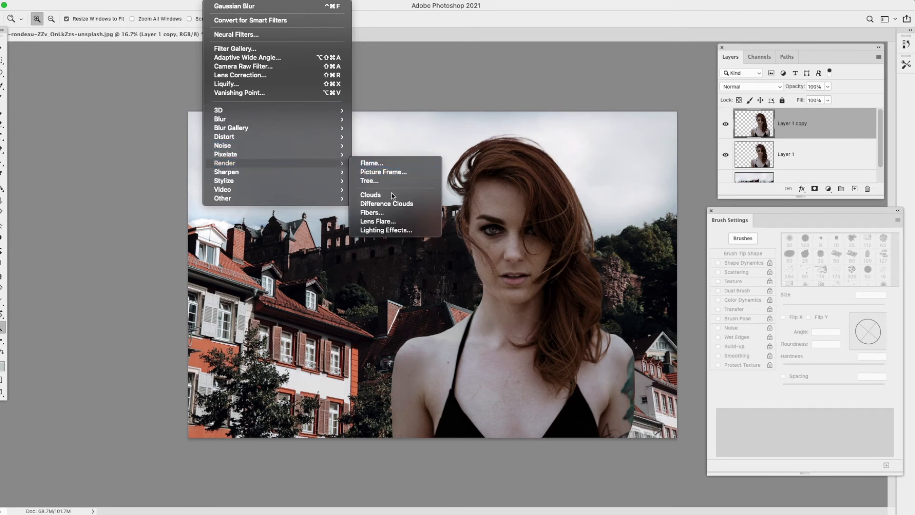
click(389, 231)
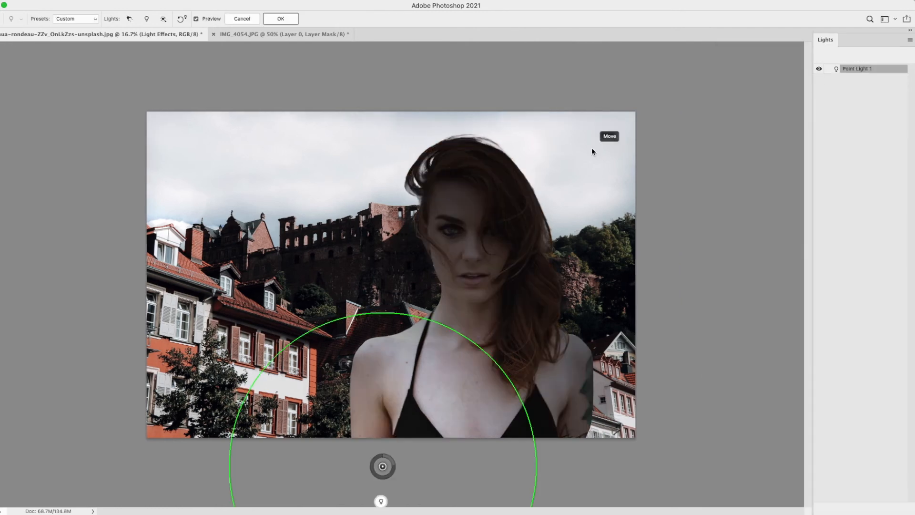
drag(423, 357, 576, 117)
mouse_move(554, 224)
mouse_down()
mouse_move(581, 242)
mouse_move(549, 199)
mouse_move(562, 211)
mouse_up()
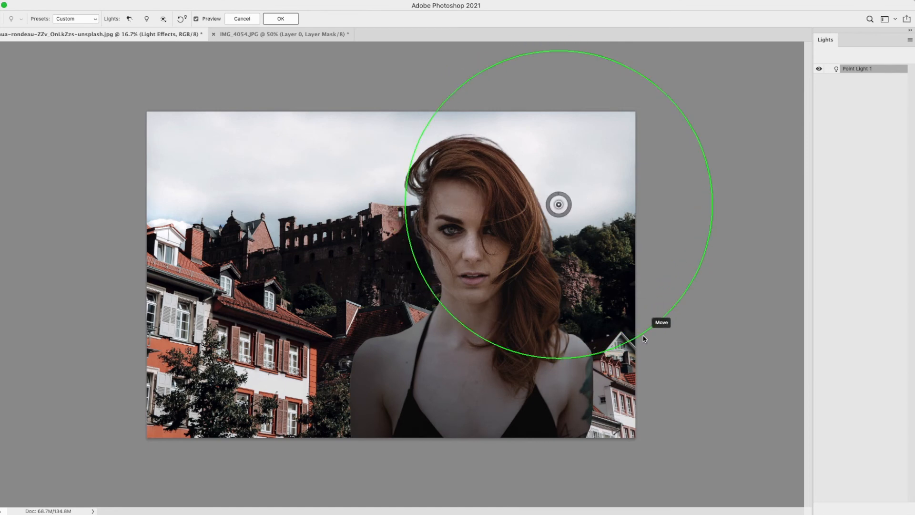
Step: Enlarge the point light, reposition it beside the woman's hair, and apply the Lighting Effects filter to the duplicate layer
mouse_move(644, 338)
mouse_down()
mouse_move(640, 329)
mouse_move(634, 339)
mouse_up()
drag(562, 212, 611, 212)
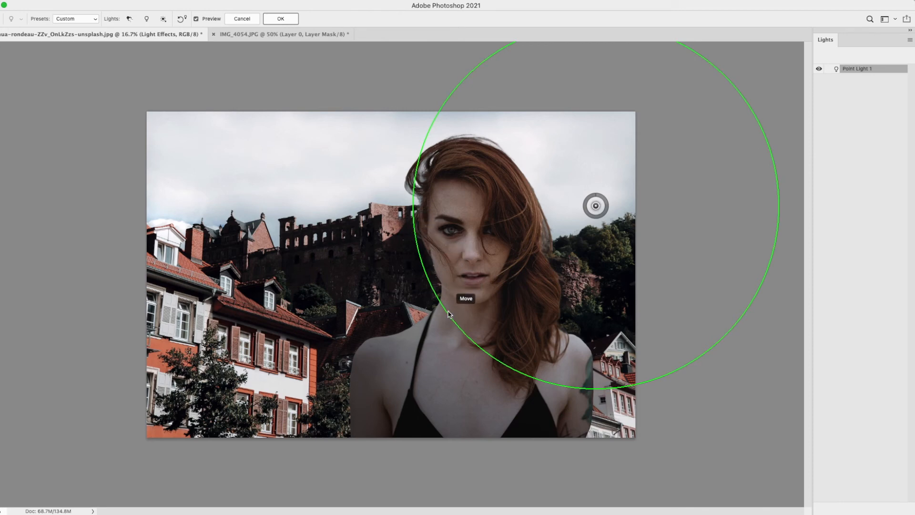
drag(443, 324, 435, 335)
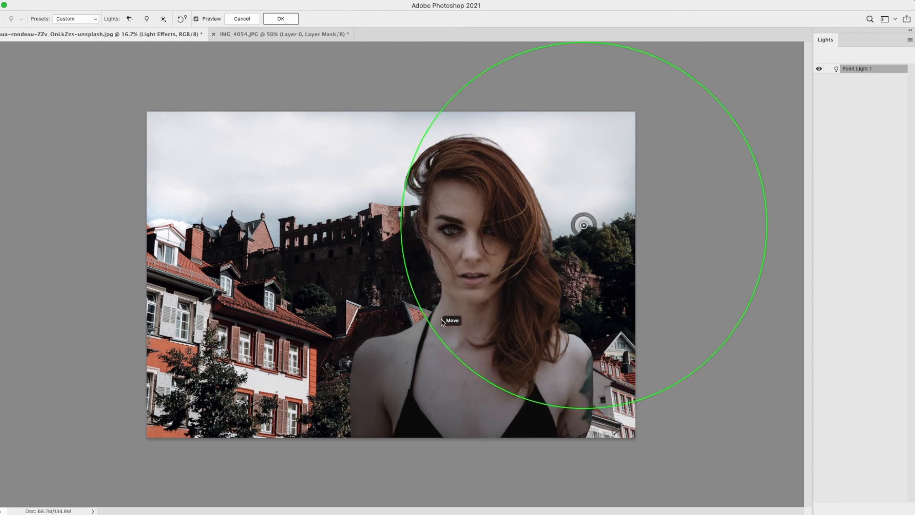
drag(586, 228, 353, 329)
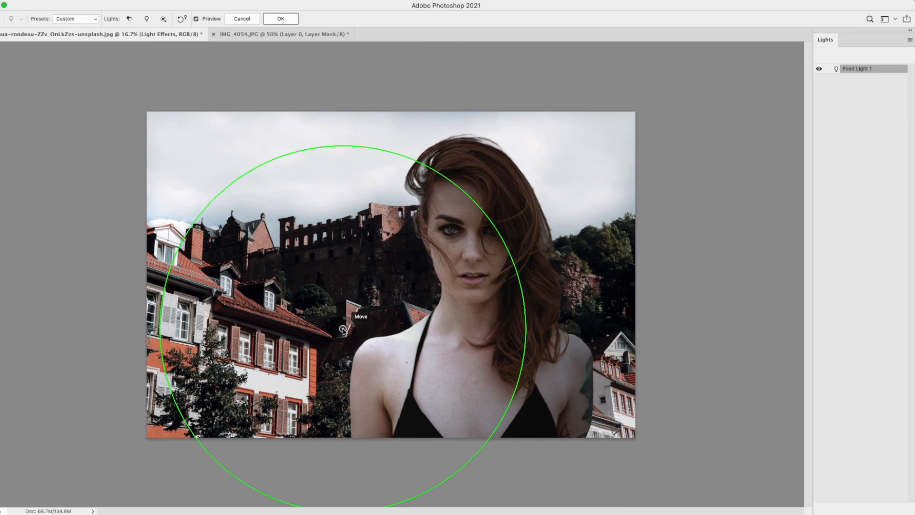
drag(343, 330, 583, 239)
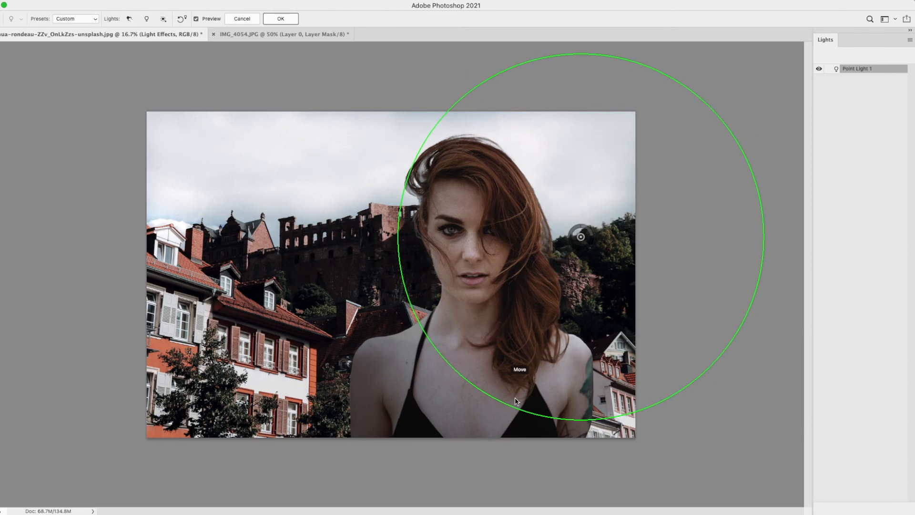
drag(580, 240, 577, 242)
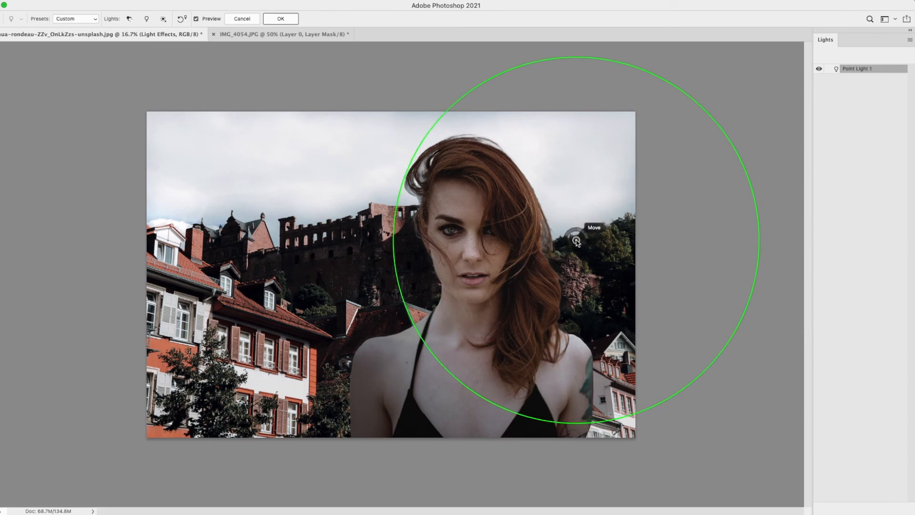
click(281, 20)
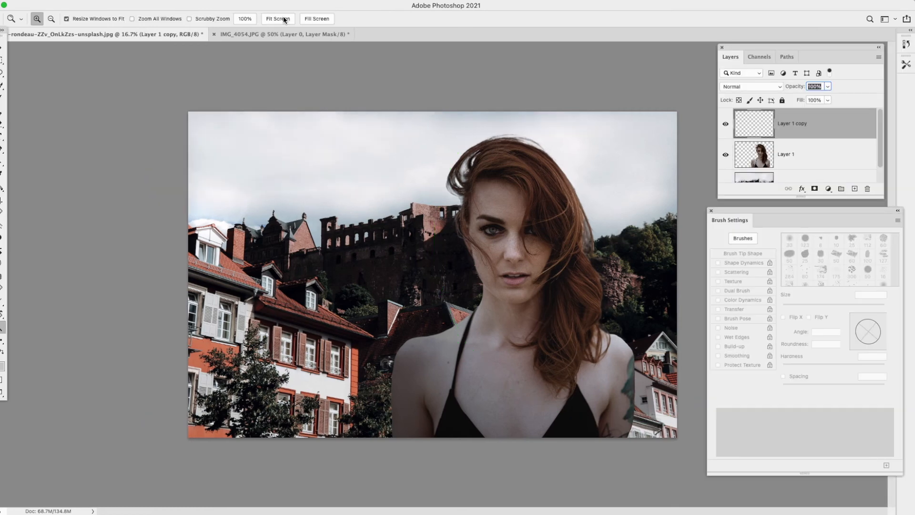
click(725, 125)
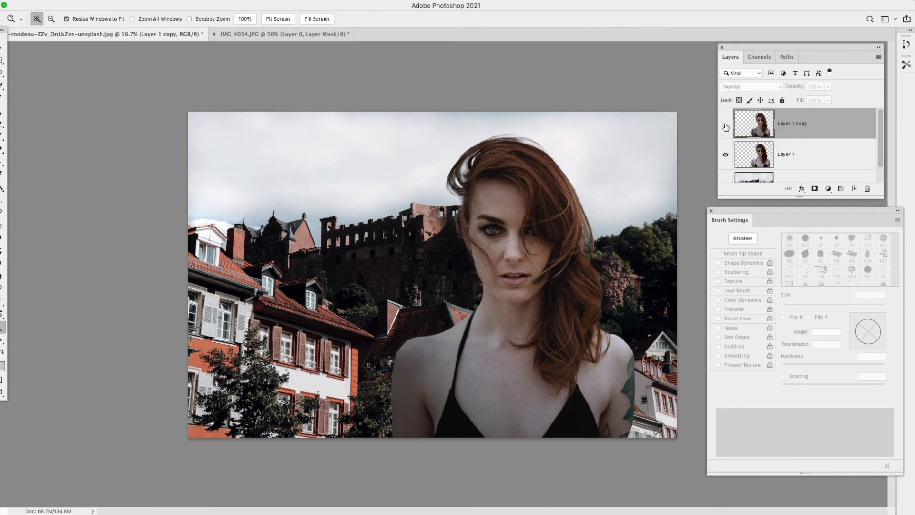
click(726, 125)
Step: Darken the lit duplicate of the woman slightly with a Brightness/Contrast adjustment
click(113, 2)
mouse_move(121, 21)
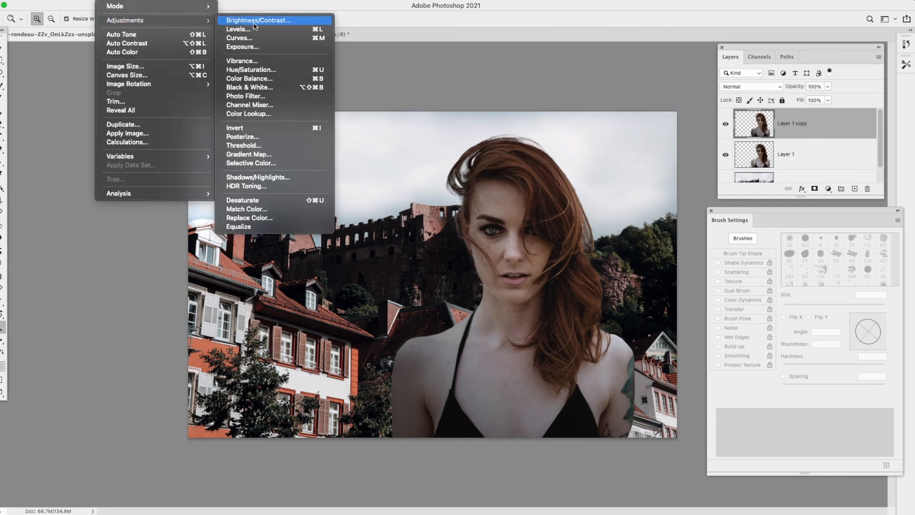
click(229, 20)
drag(691, 87, 686, 86)
click(772, 80)
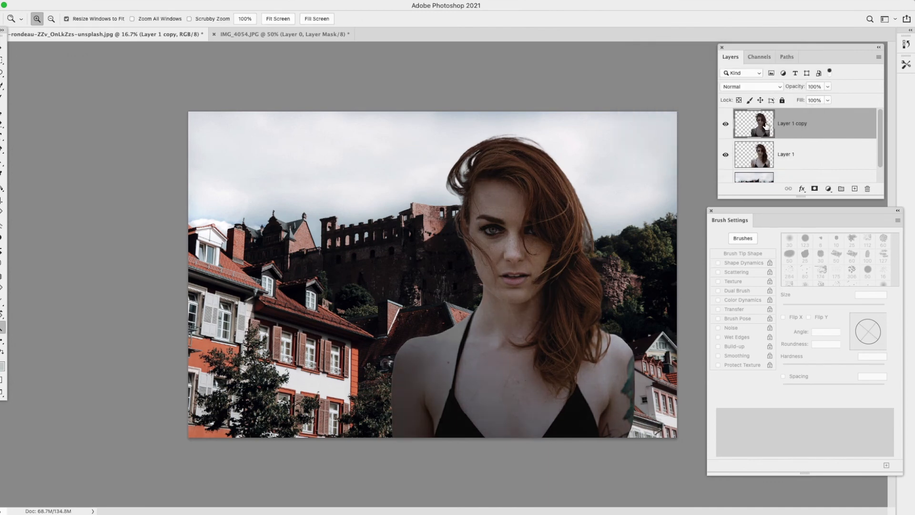
Step: Select the woman's outline from the duplicate layer and turn the selection into a layer mask
super+click(764, 129)
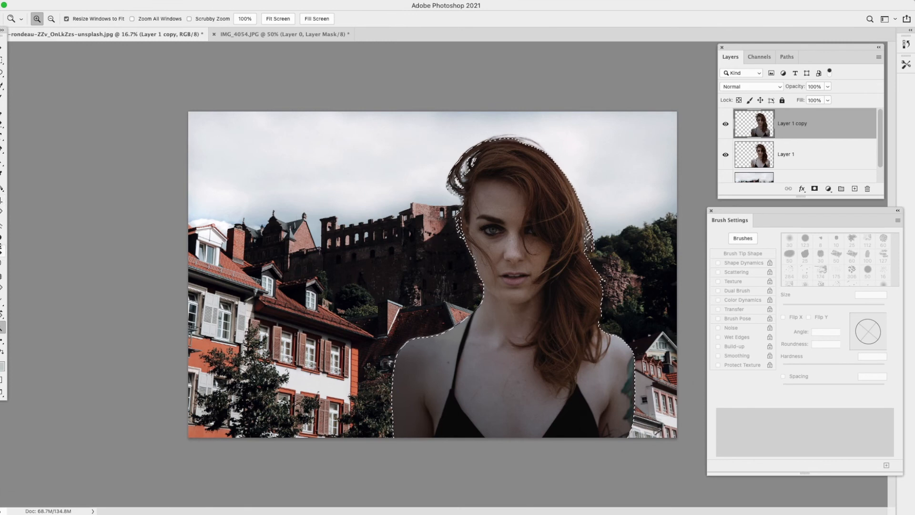
key(g)
click(2, 187)
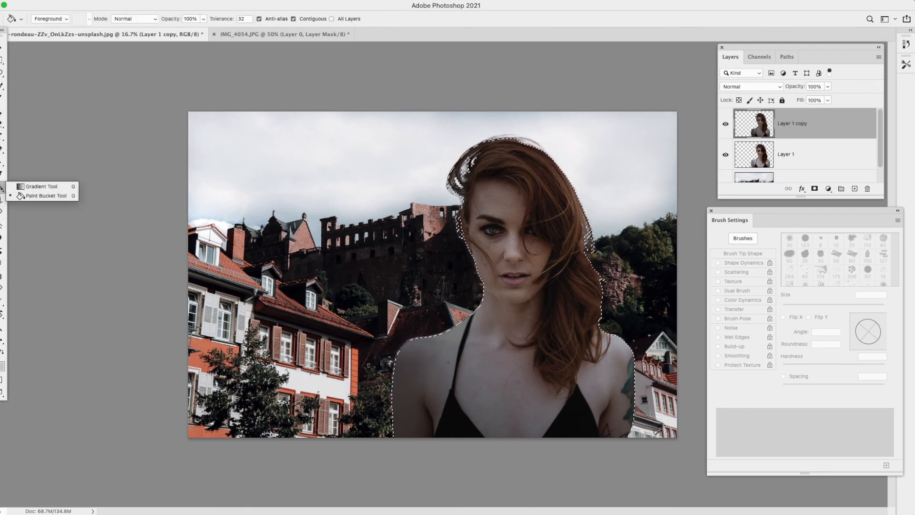
click(34, 187)
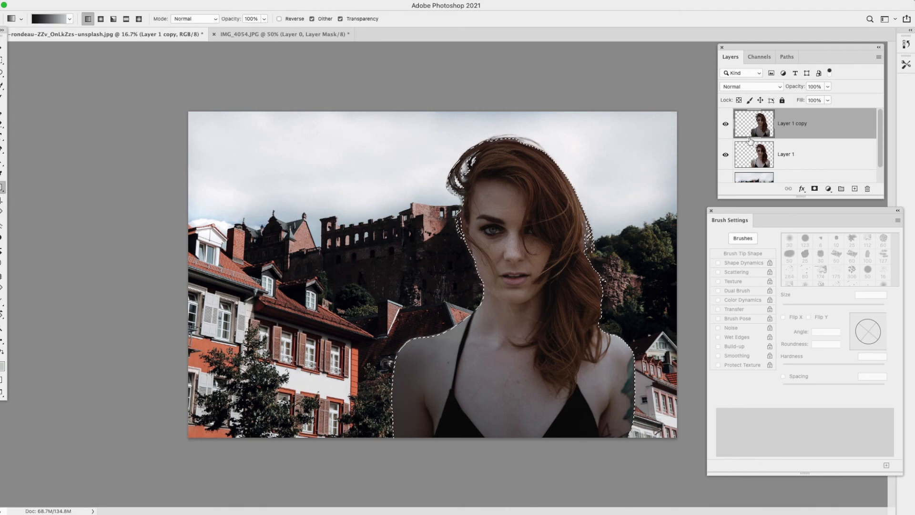
click(2, 354)
click(2, 365)
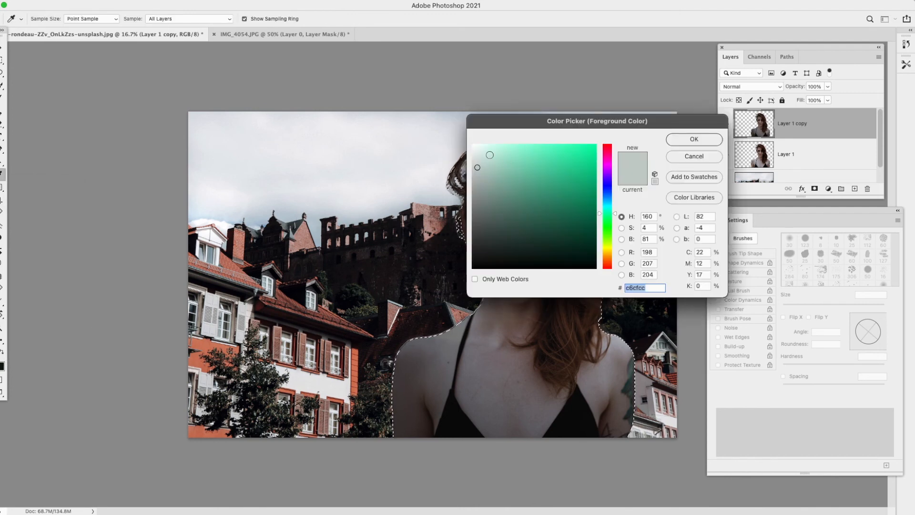
click(694, 140)
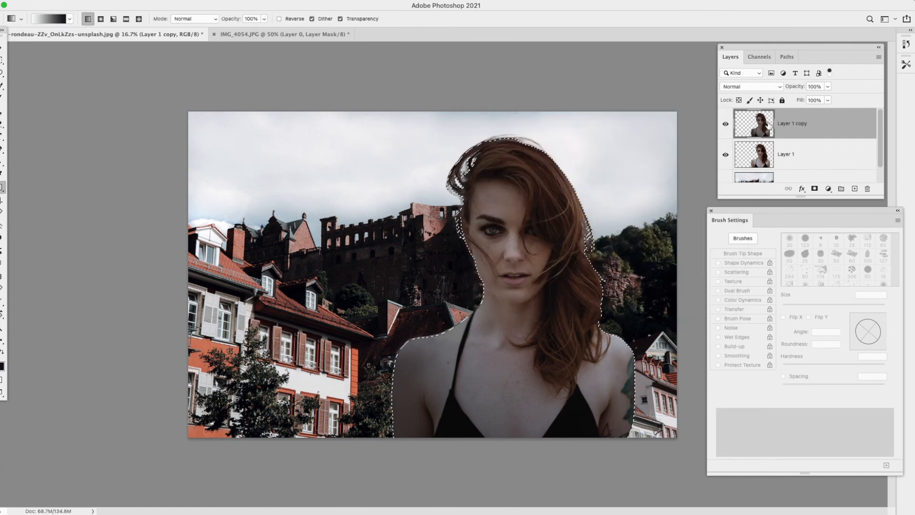
click(815, 188)
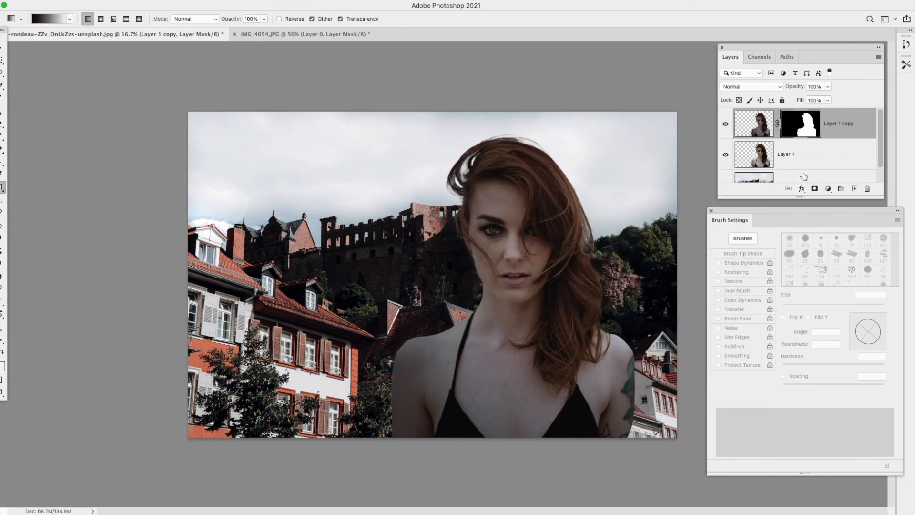
Step: Fade the duplicate layer with a black-to-white linear gradient on its mask, keeping the woman's hair side and hiding her face side
super+click(798, 126)
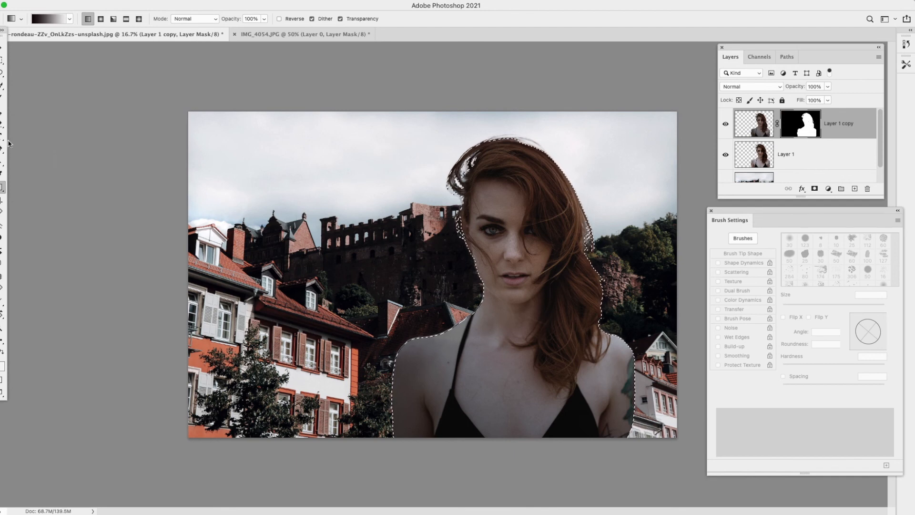
right_click(1, 187)
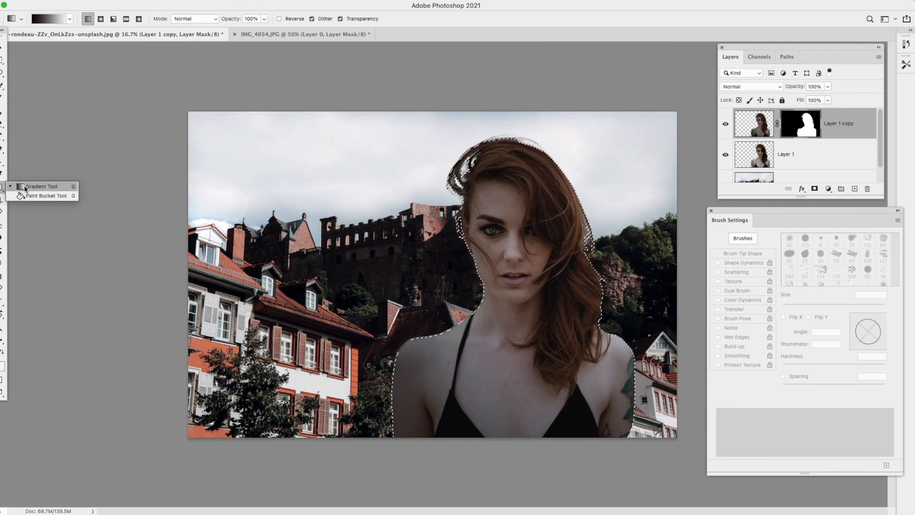
click(26, 186)
click(725, 155)
drag(549, 268, 582, 270)
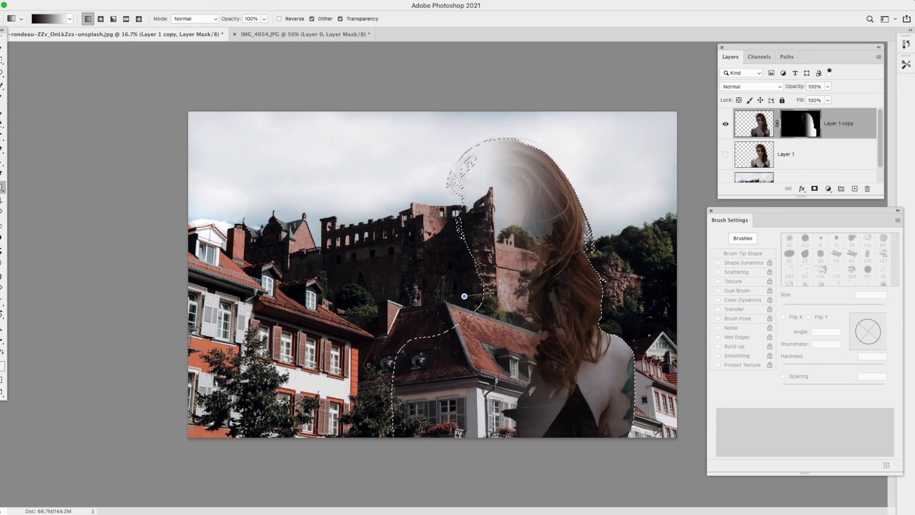
drag(534, 295, 535, 294)
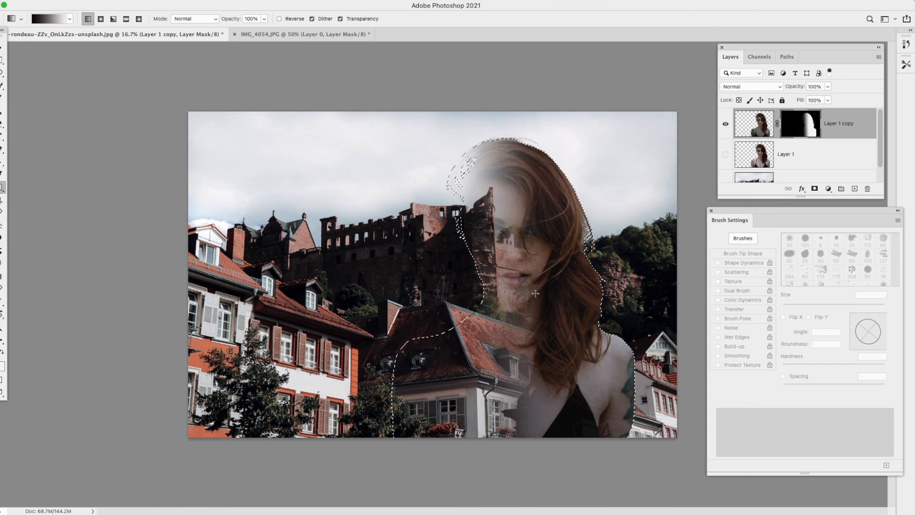
click(725, 155)
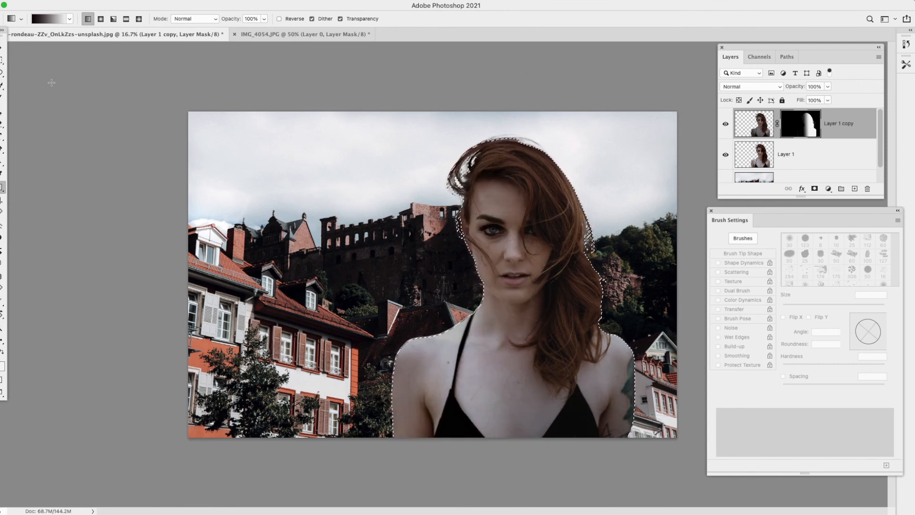
Step: Delete the masked duplicate of the woman and merge all visible layers into the background
click(2, 73)
click(353, 178)
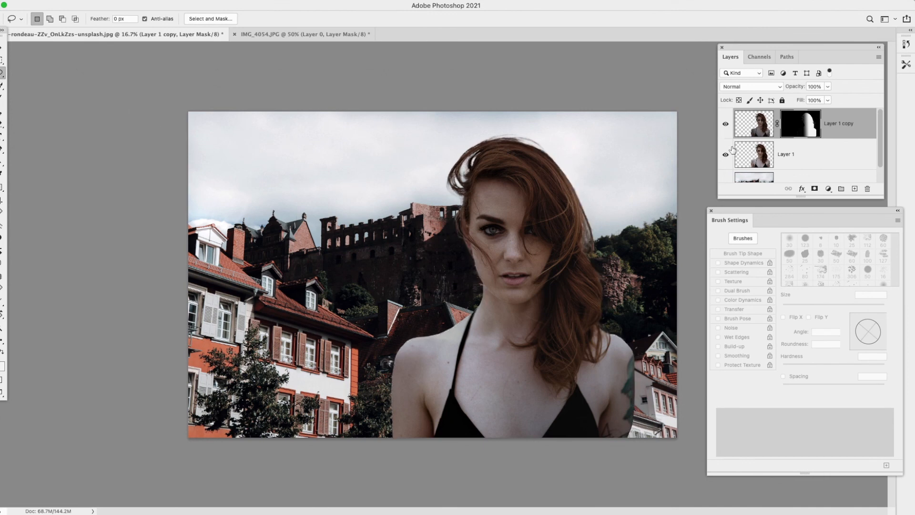
click(726, 127)
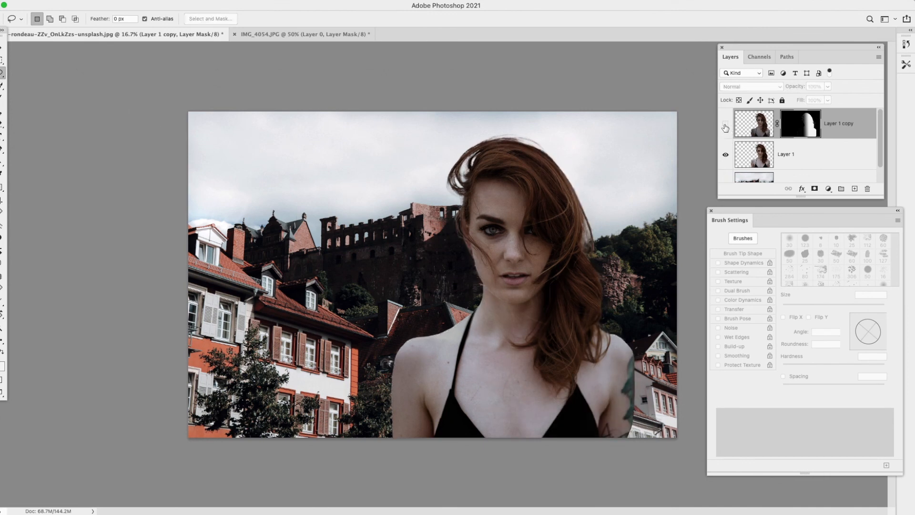
click(726, 127)
drag(832, 130, 867, 189)
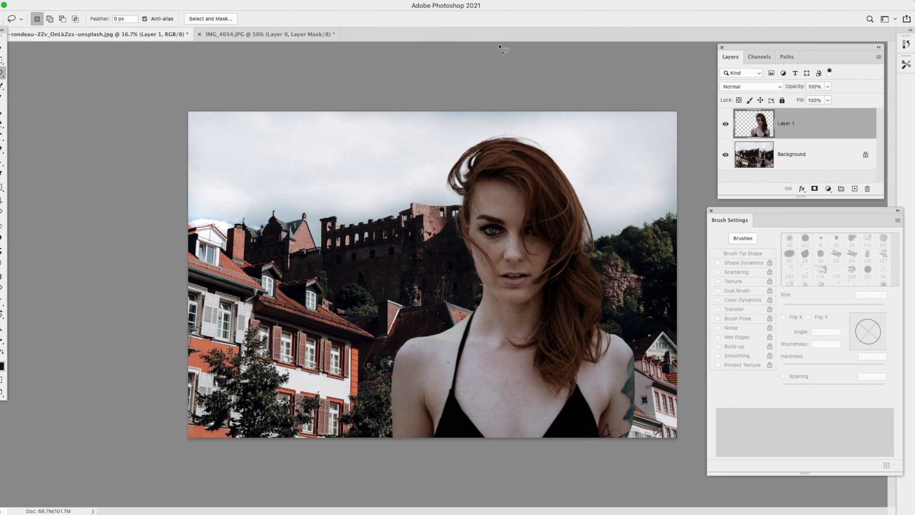
click(139, 2)
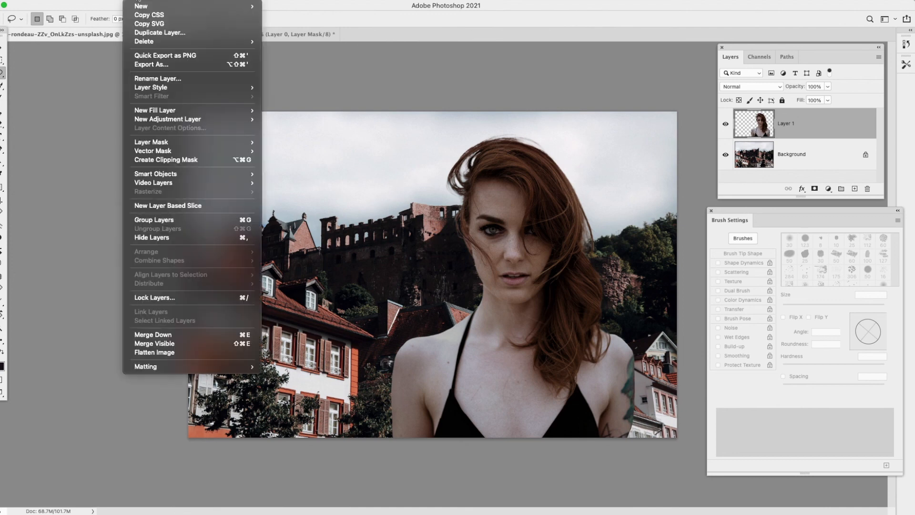
click(154, 343)
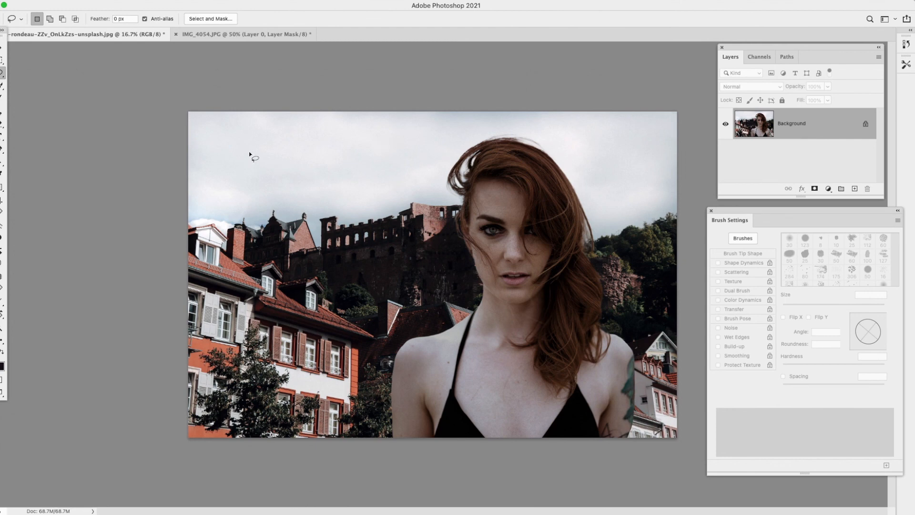
Step: Apply Auto Color, Auto Tone and Auto Contrast to the merged image
click(114, 5)
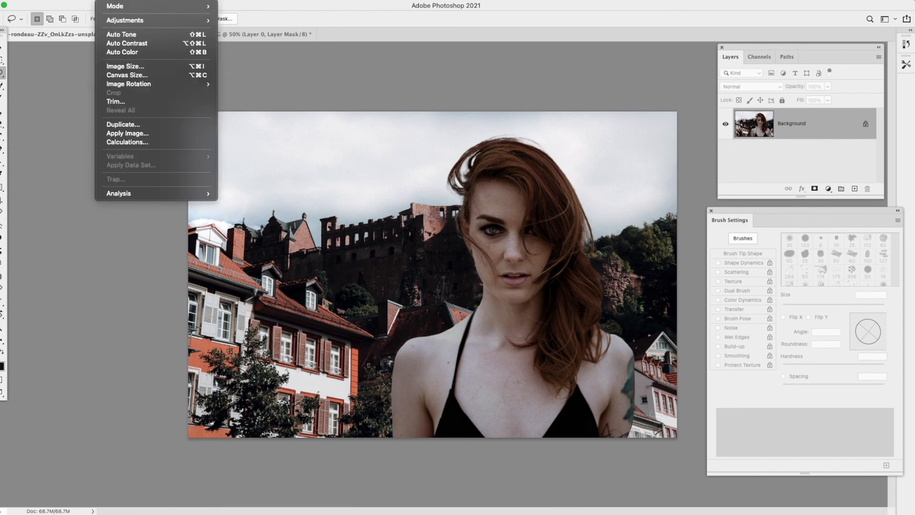
mouse_move(127, 22)
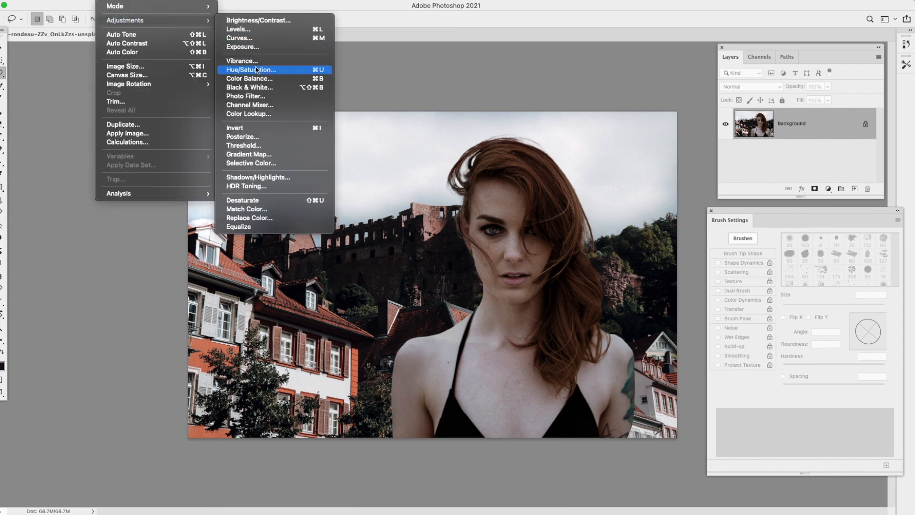
click(137, 55)
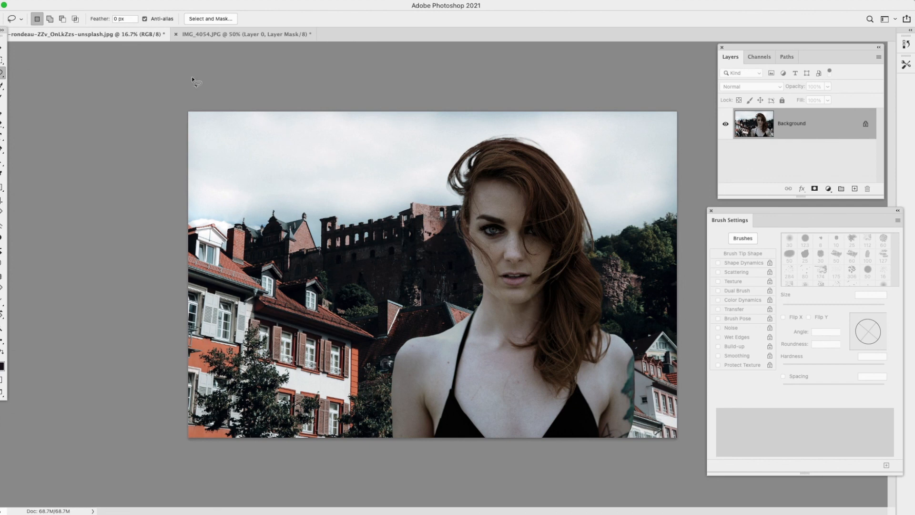
click(110, 1)
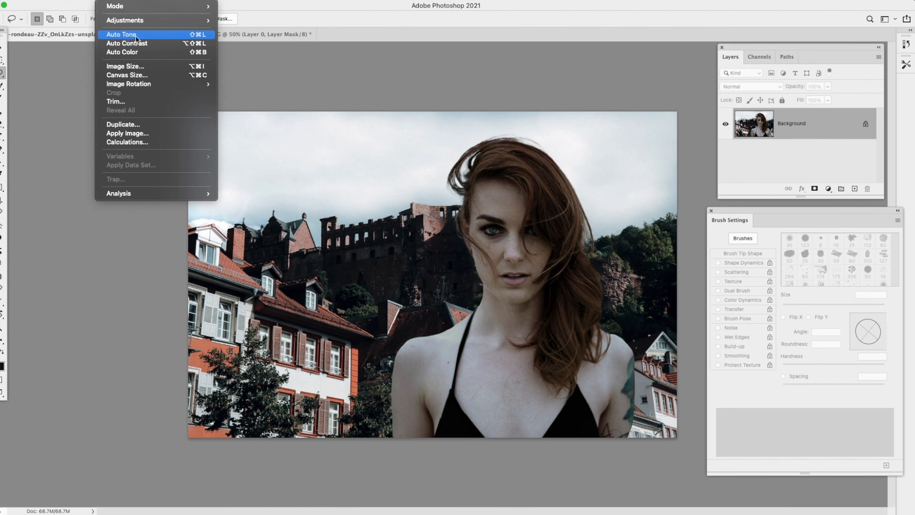
click(151, 38)
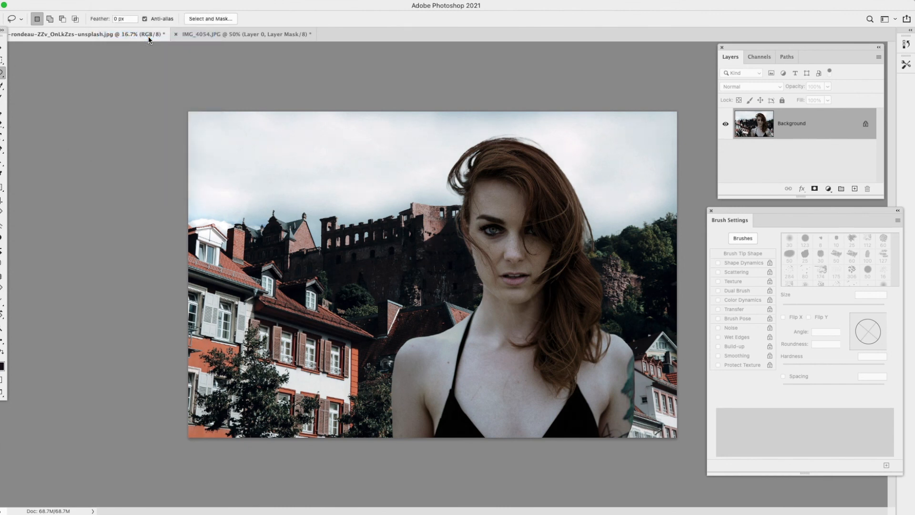
click(110, 2)
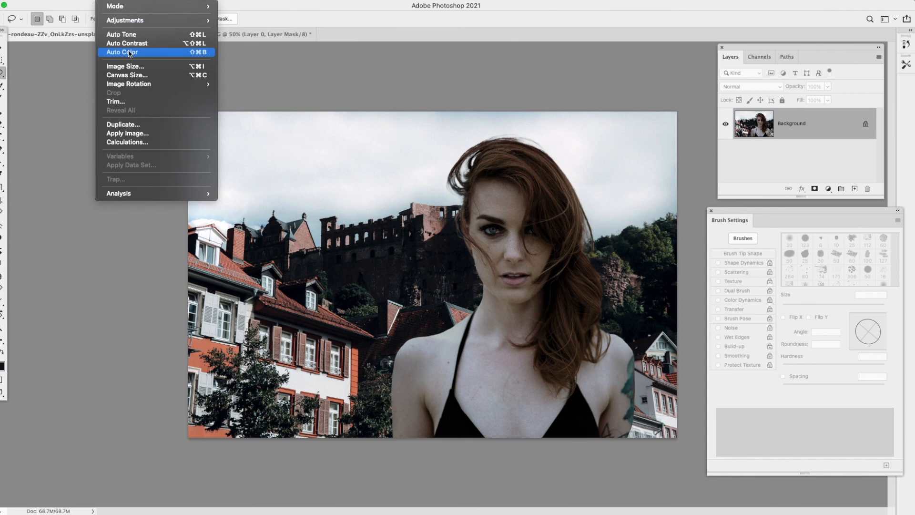
click(131, 43)
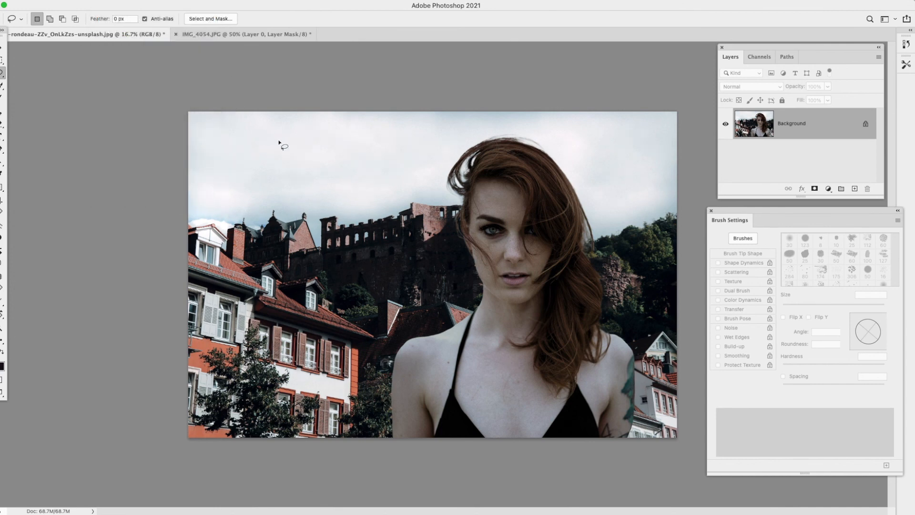
Step: Shift the merged image's midtones toward red with a Color Balance adjustment
click(118, 2)
mouse_move(125, 24)
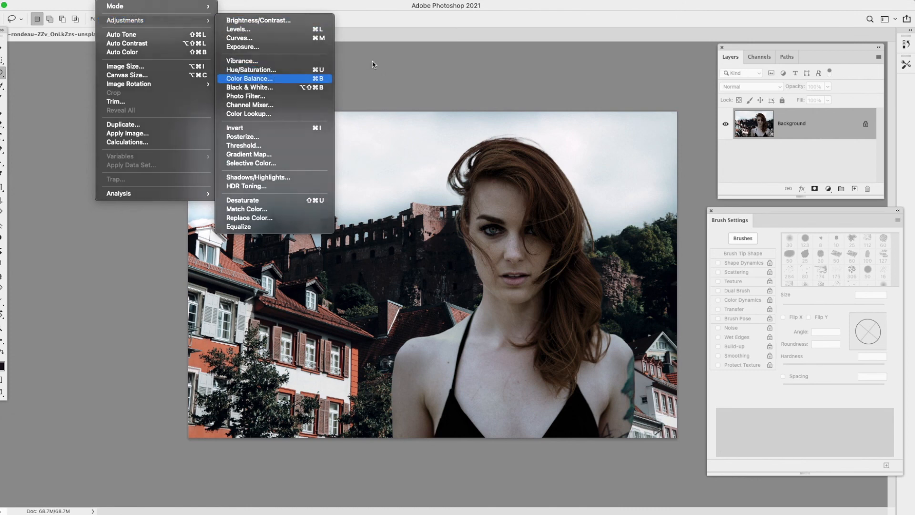
click(275, 80)
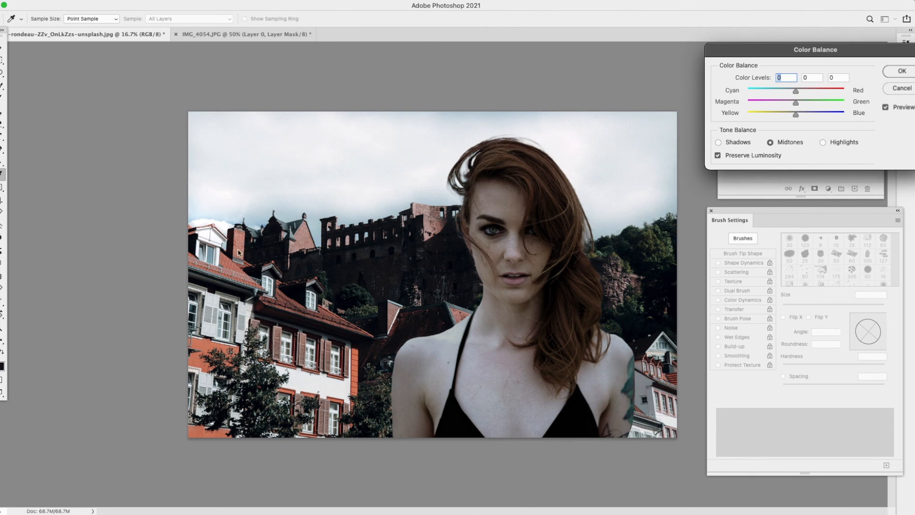
drag(796, 90, 808, 96)
click(894, 72)
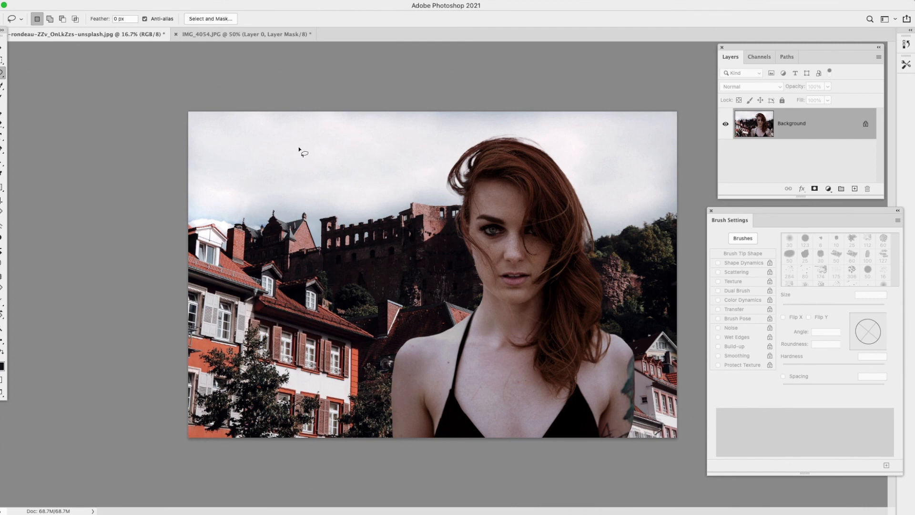
Step: Apply a Hue/Saturation adjustment to the merged image with hue +5 and saturation -10
click(112, 4)
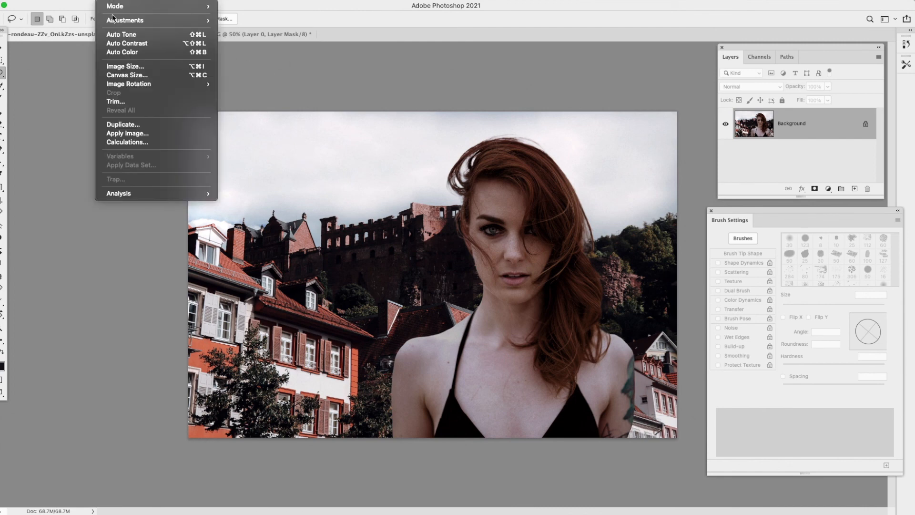
mouse_move(128, 23)
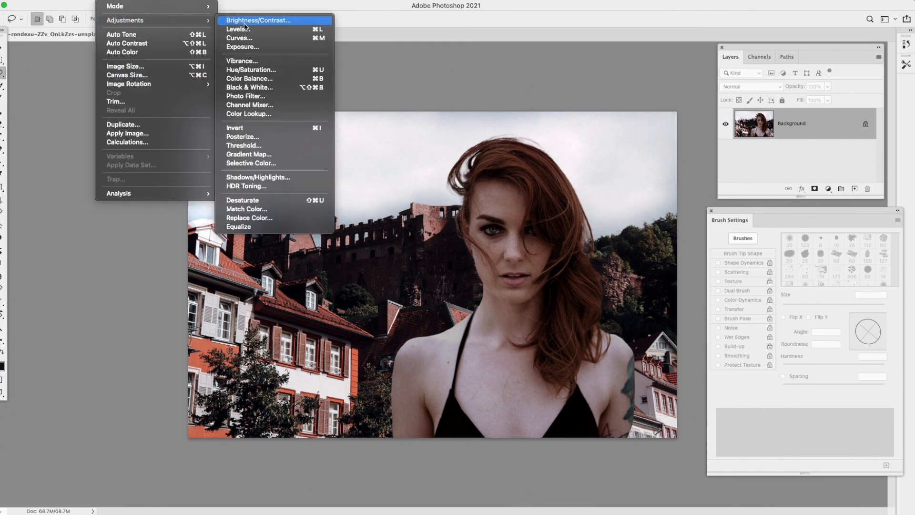
click(270, 71)
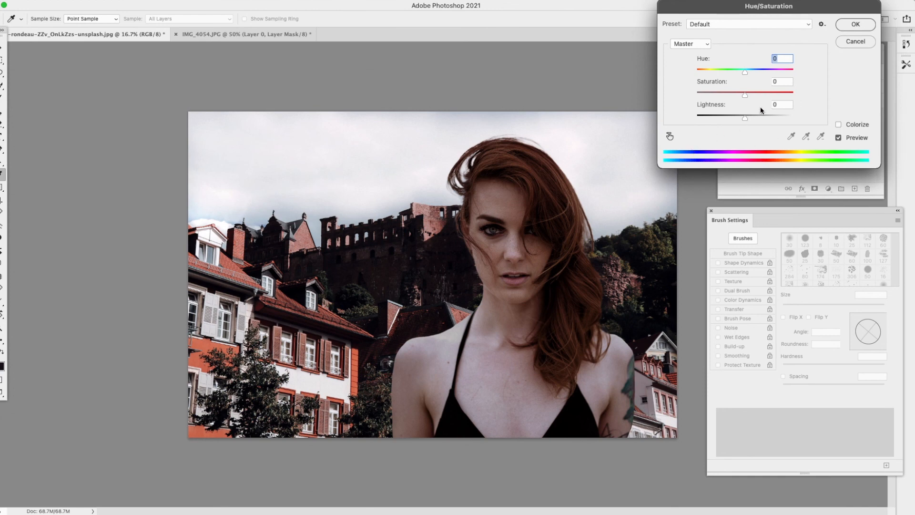
mouse_move(746, 95)
mouse_down()
mouse_move(734, 99)
mouse_move(740, 78)
mouse_up()
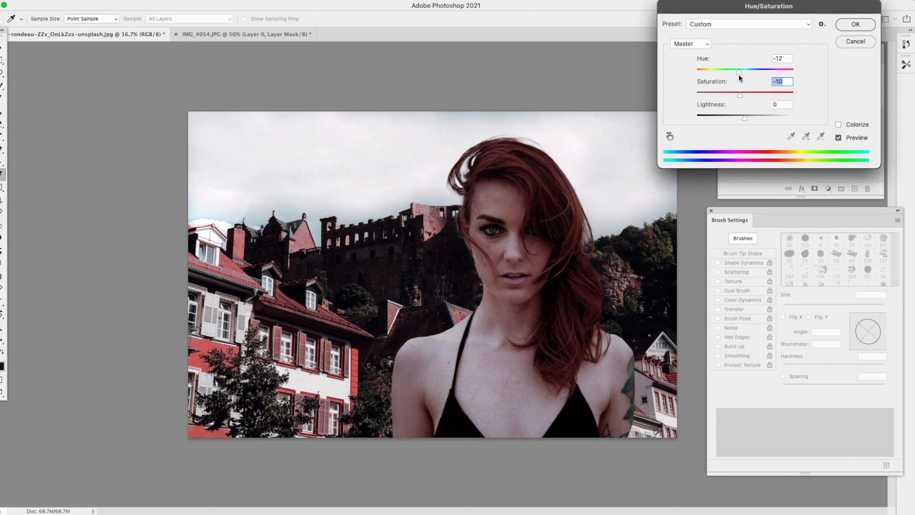
click(748, 76)
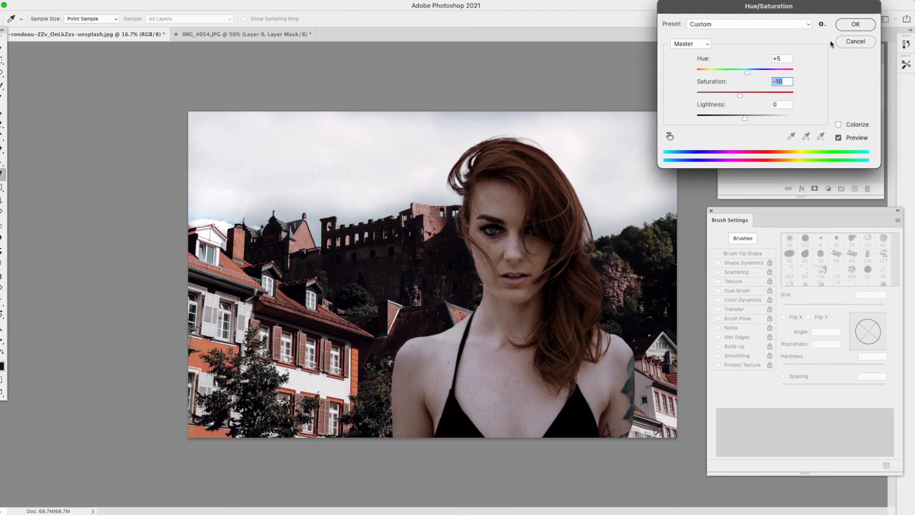
click(855, 24)
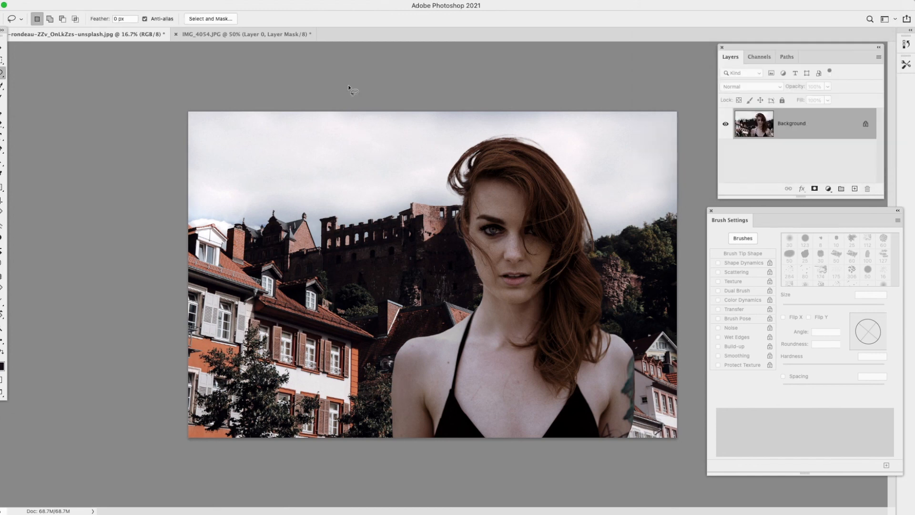